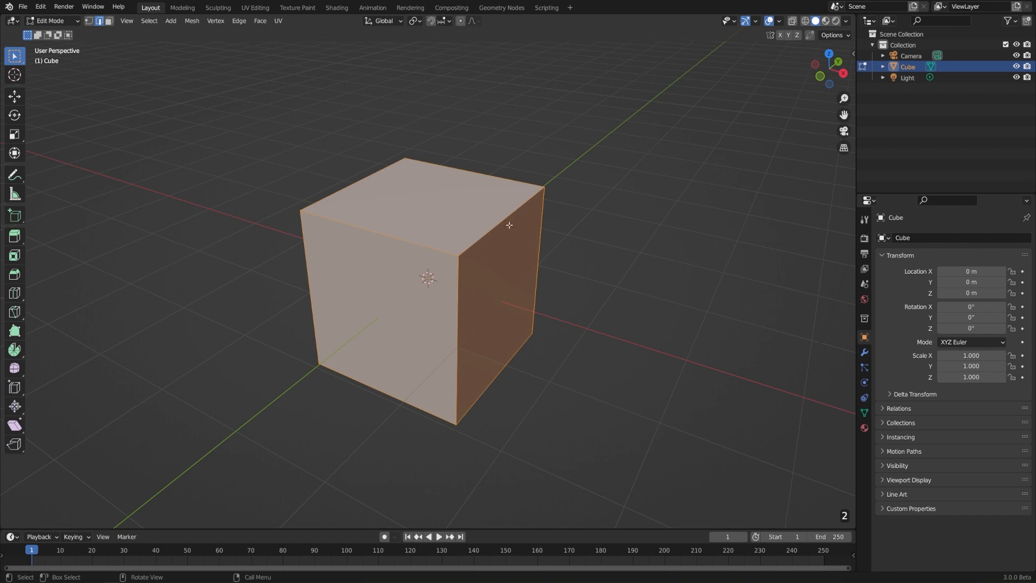
Widen the toolbar to show tool names and activate the Bevel tool for the cube's top edge on the +X side
{"action": "left_click", "coordinate": [617, 249]}
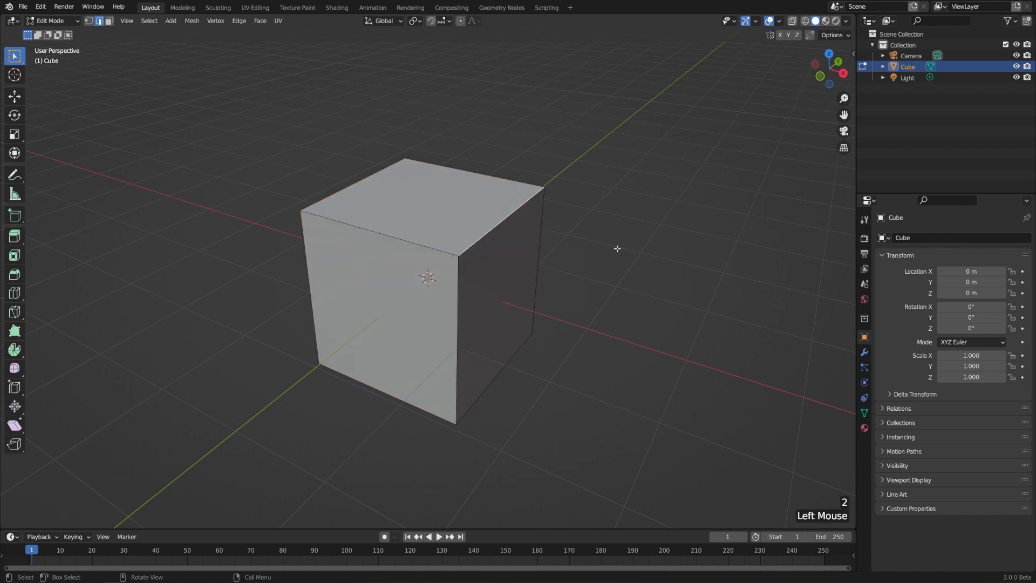
{"action": "left_click", "coordinate": [30, 209]}
{"action": "left_click_drag", "start_coordinate": [31, 209], "coordinate": [89, 206]}
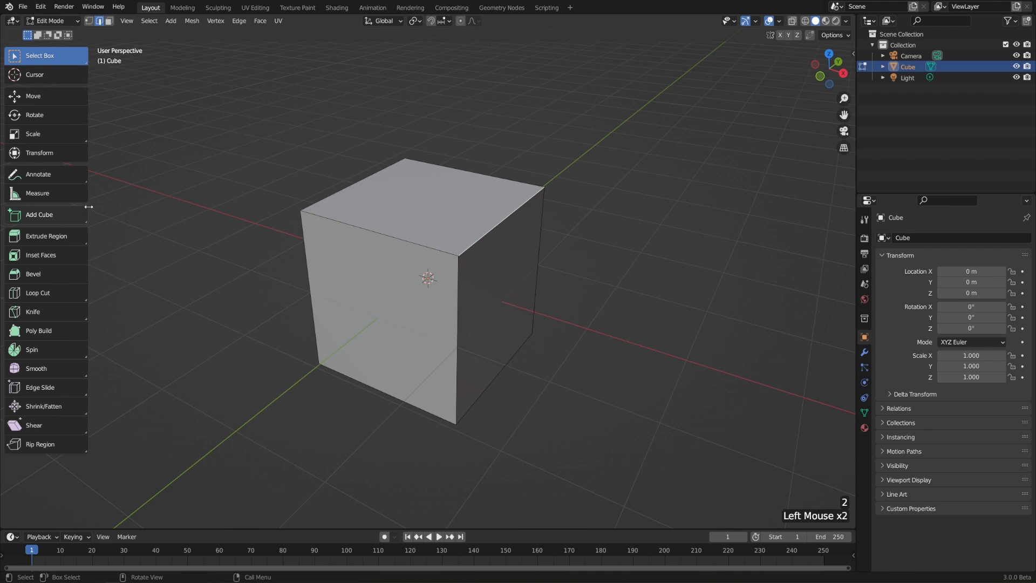
{"action": "left_click", "coordinate": [51, 270]}
Try beveling the selected top edge moderately and at the cube's full width, undoing each bevel
{"action": "middle_click_drag", "start_coordinate": [608, 306], "coordinate": [650, 300]}
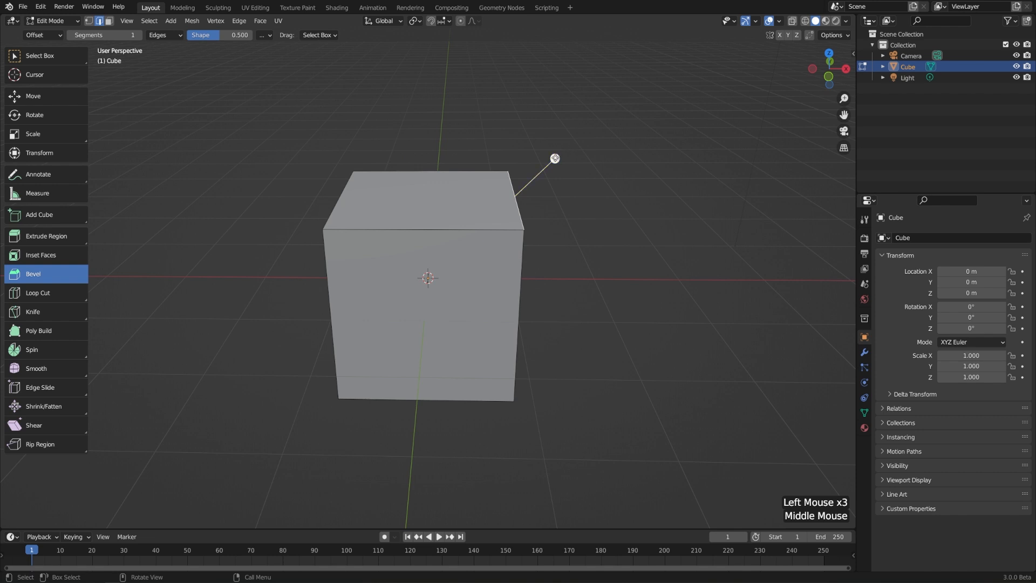
{"action": "left_click_drag", "start_coordinate": [555, 158], "coordinate": [630, 138]}
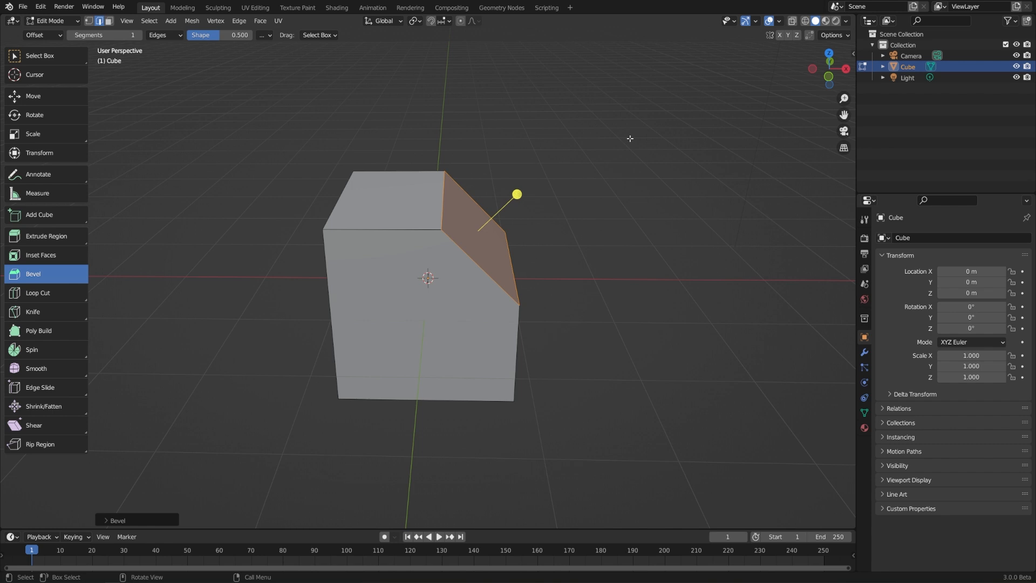
{"action": "middle_click_drag", "start_coordinate": [604, 163], "coordinate": [596, 163]}
{"action": "key", "text": "ctrl+z"}
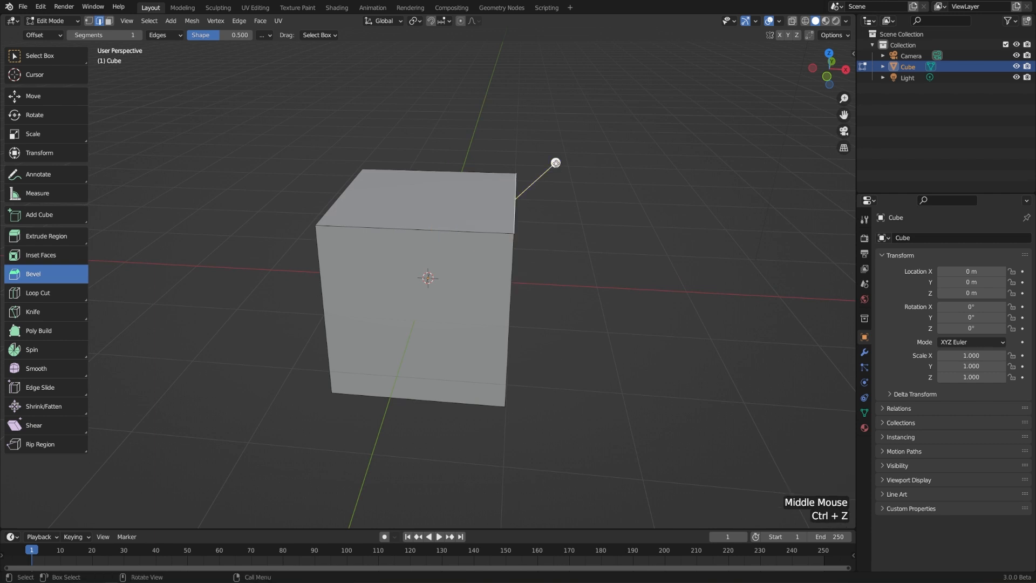
{"action": "left_click_drag", "start_coordinate": [556, 163], "coordinate": [755, 87]}
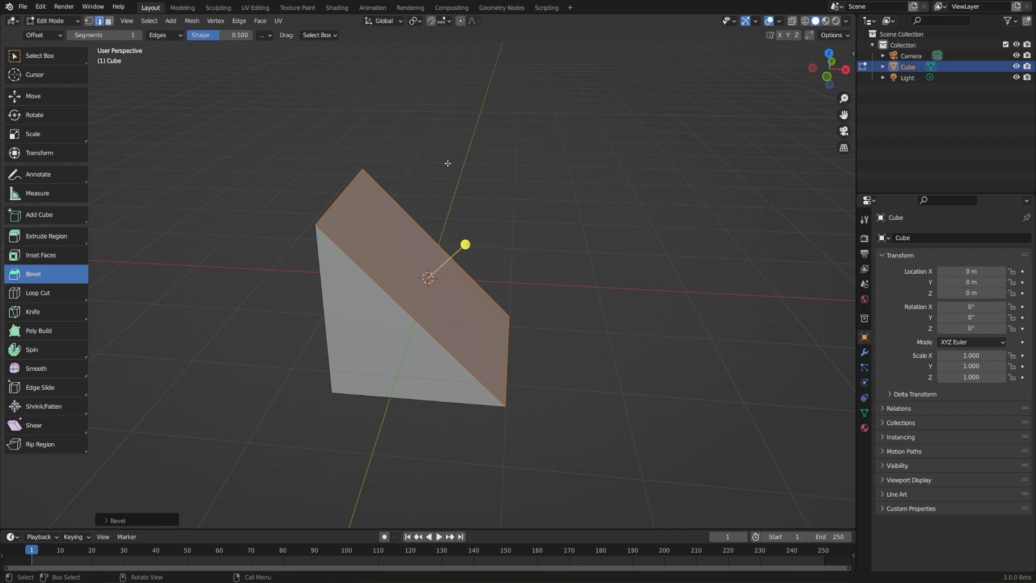
{"action": "key", "text": "ctrl"}
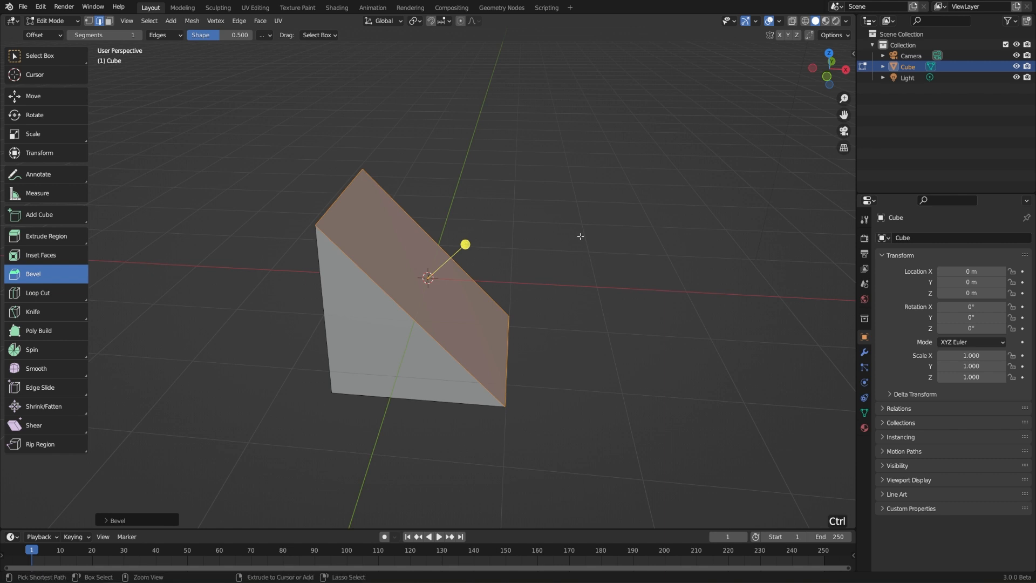
{"action": "key", "text": "ctrl+z"}
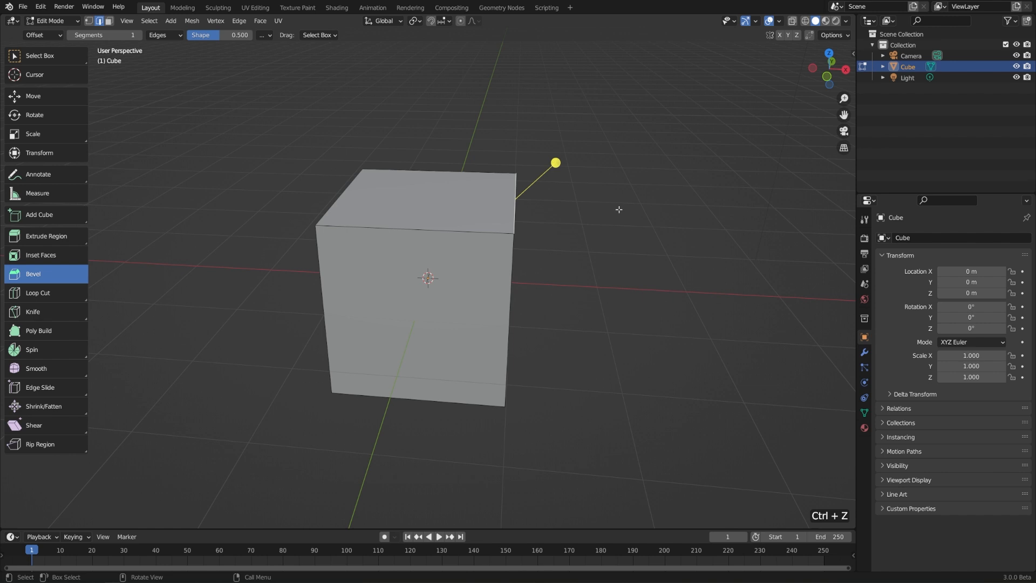
Bevel the top +X edge about 0.96 m wide and show its settings, comparing Affect Vertices before keeping Edges
{"action": "left_click_drag", "start_coordinate": [556, 163], "coordinate": [672, 209]}
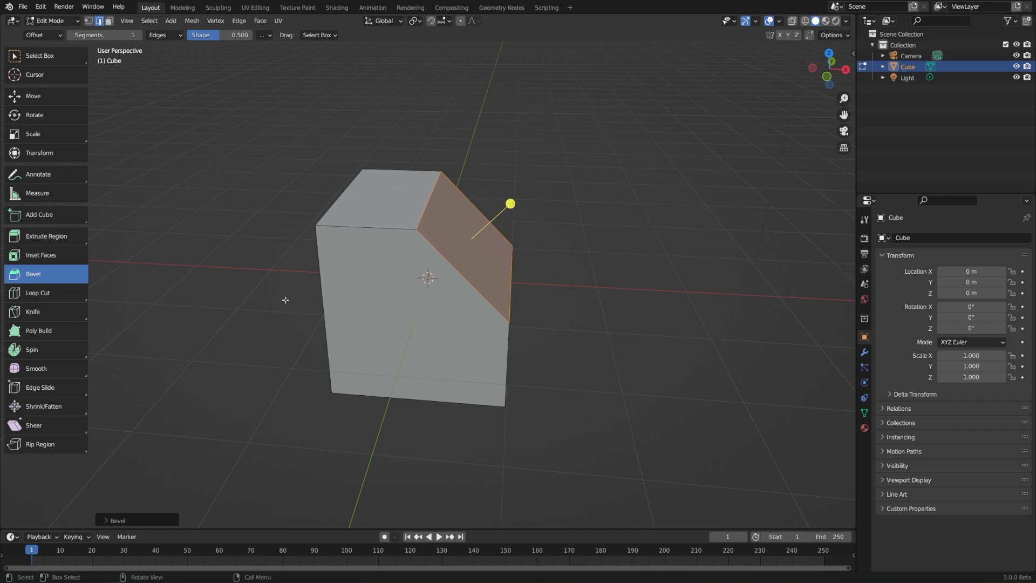
{"action": "left_click", "coordinate": [106, 521]}
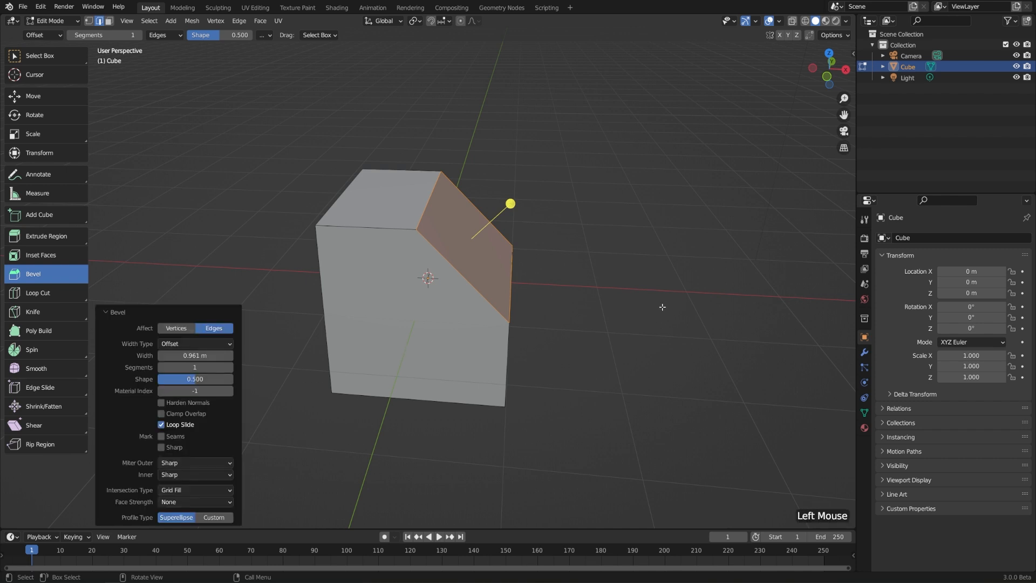
{"action": "key", "text": "F9"}
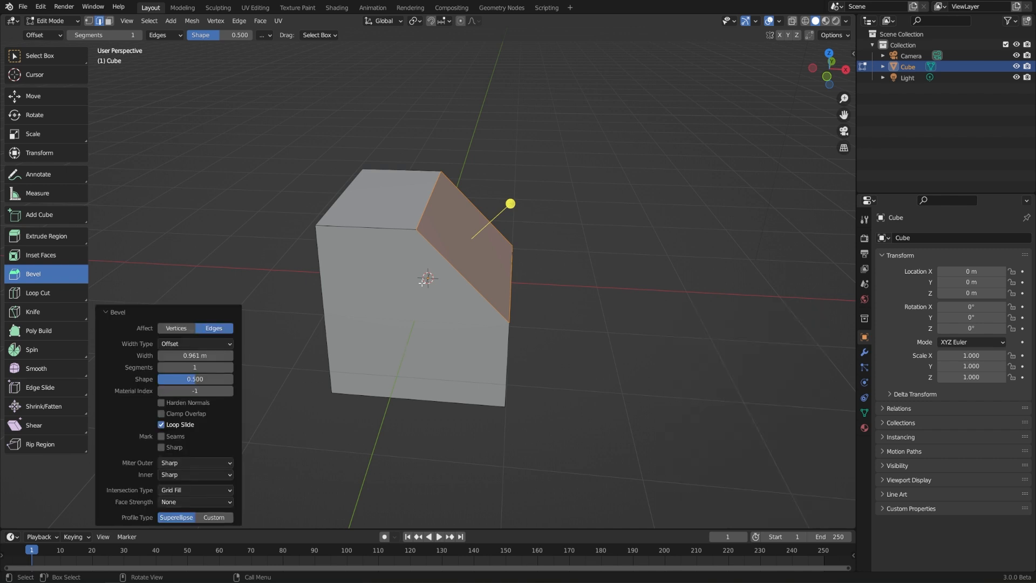
{"action": "left_click", "coordinate": [176, 328]}
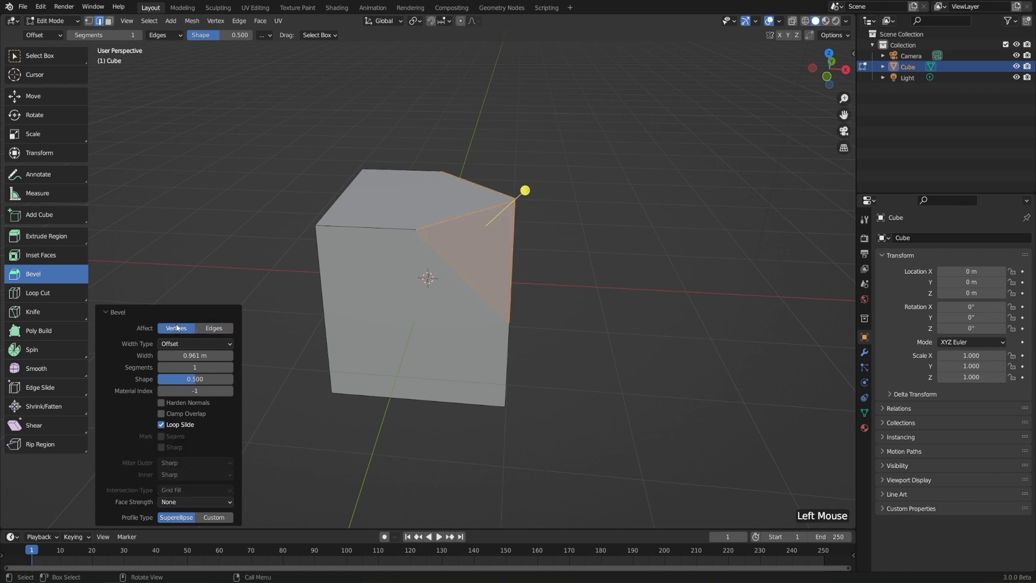
{"action": "left_click", "coordinate": [214, 328]}
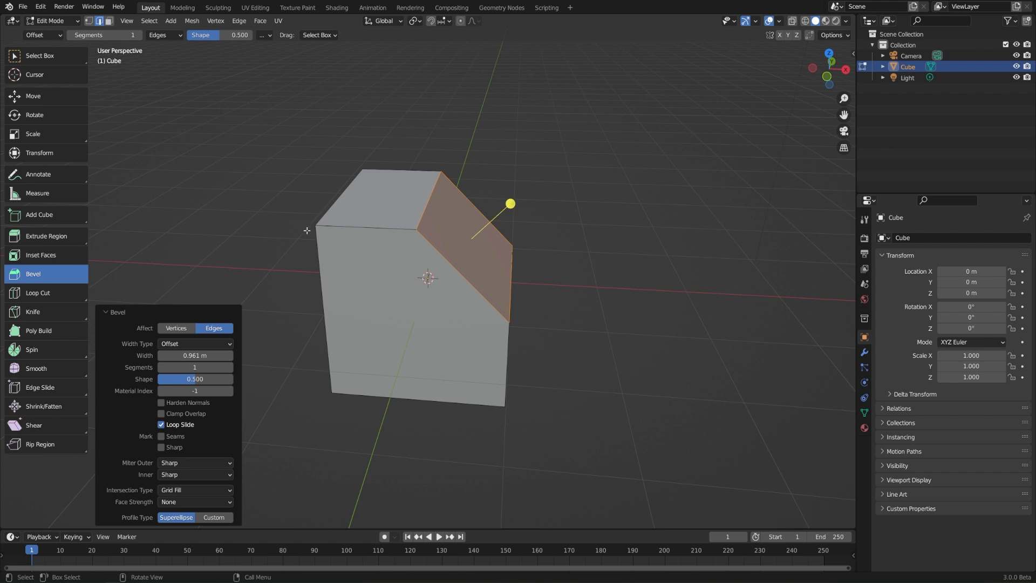
Set the bevel's width to 0.931 m and its segments to 17 to round off the edge
{"action": "mouse_move", "coordinate": [195, 355]}
{"action": "left_mouse_down"}
{"action": "mouse_move", "coordinate": [216, 355]}
{"action": "mouse_move", "coordinate": [190, 355]}
{"action": "left_mouse_up"}
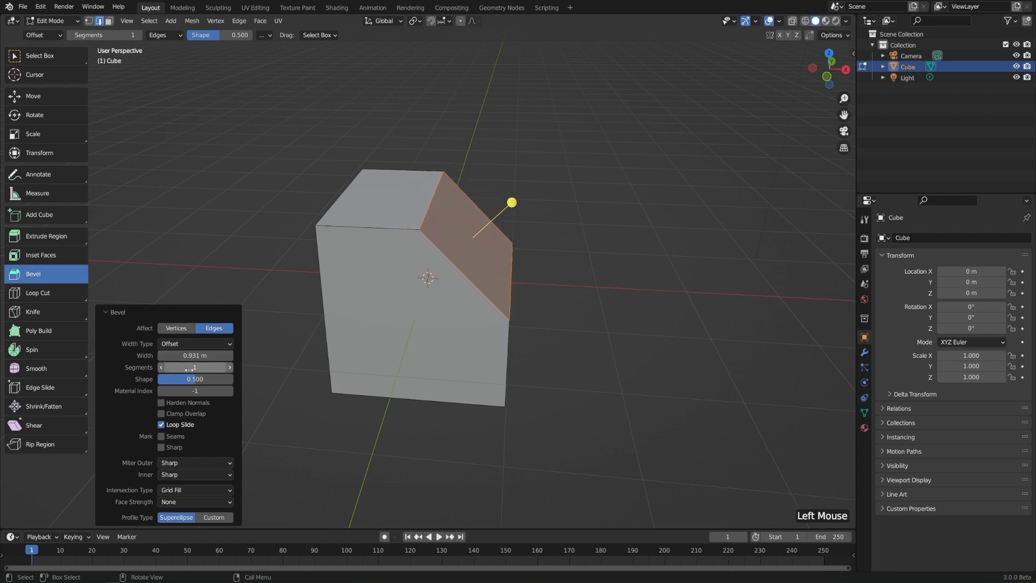
{"action": "left_click_drag", "start_coordinate": [191, 369], "coordinate": [239, 369]}
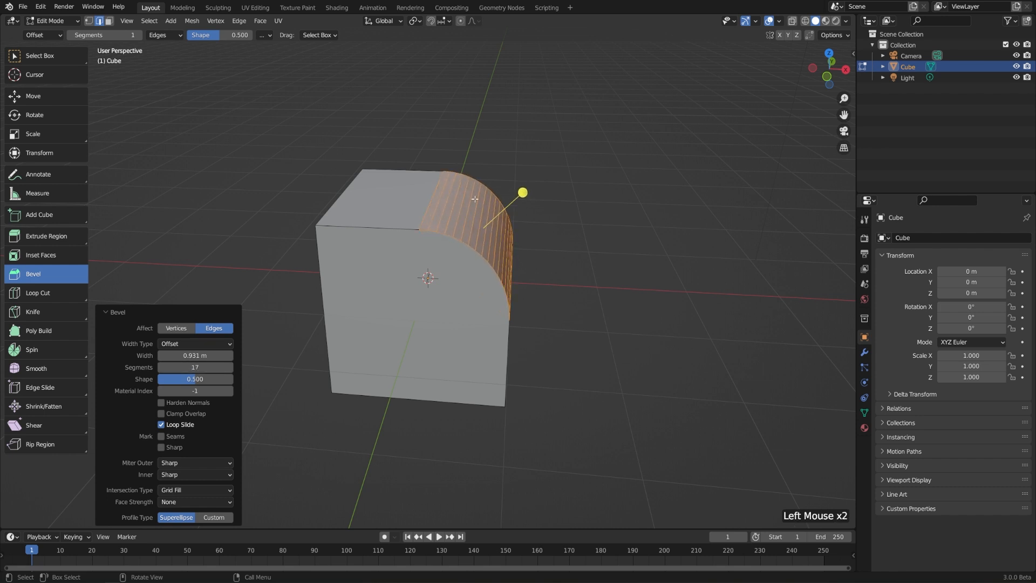
{"action": "middle_click_drag", "start_coordinate": [525, 282], "coordinate": [562, 291]}
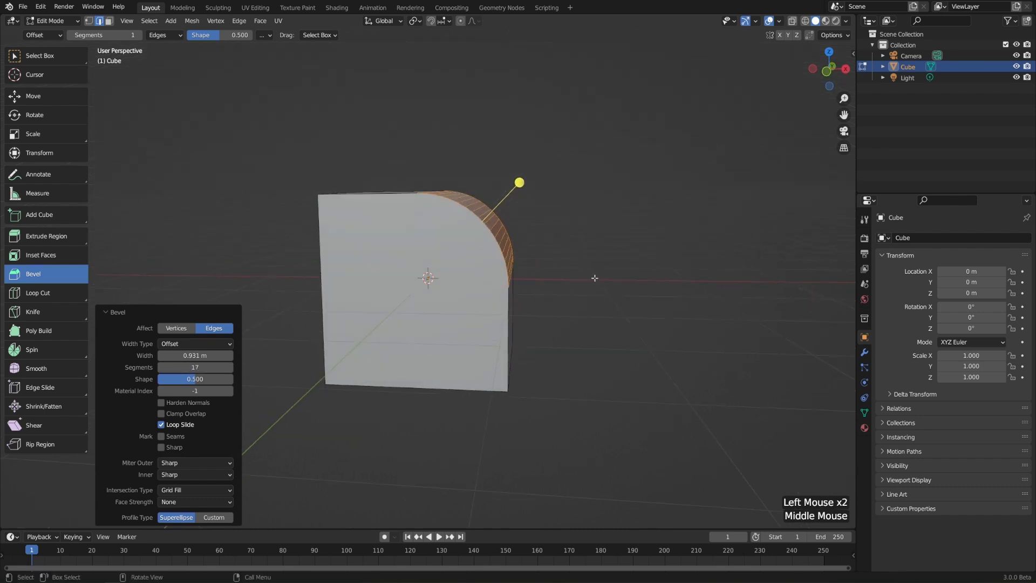
Increase the bevel to 18 segments, try shapes 1.000 and 0.000, and set the shape to 0.064 for a concave profile
{"action": "left_click_drag", "start_coordinate": [206, 377], "coordinate": [233, 377]}
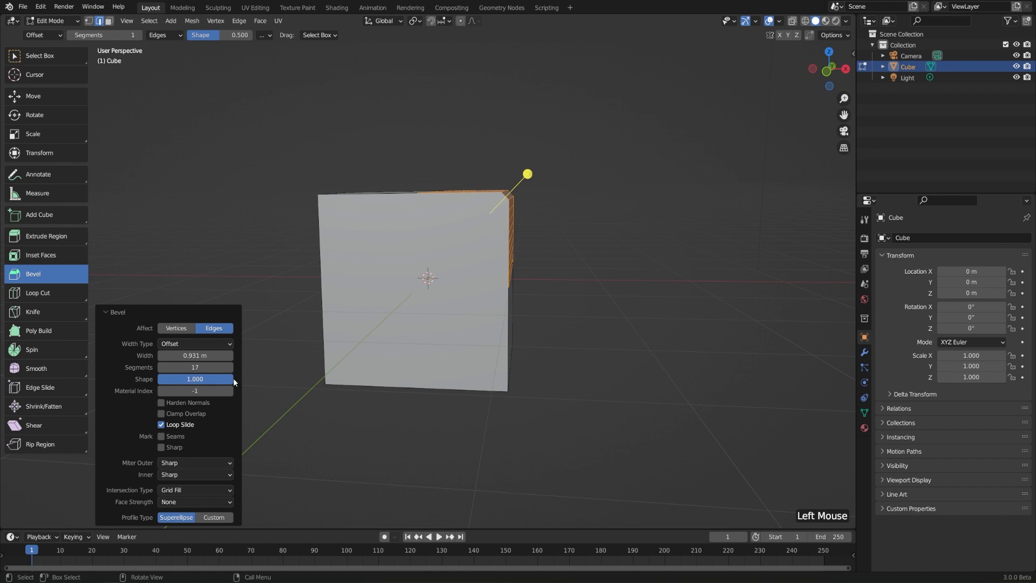
{"action": "left_click", "coordinate": [230, 368]}
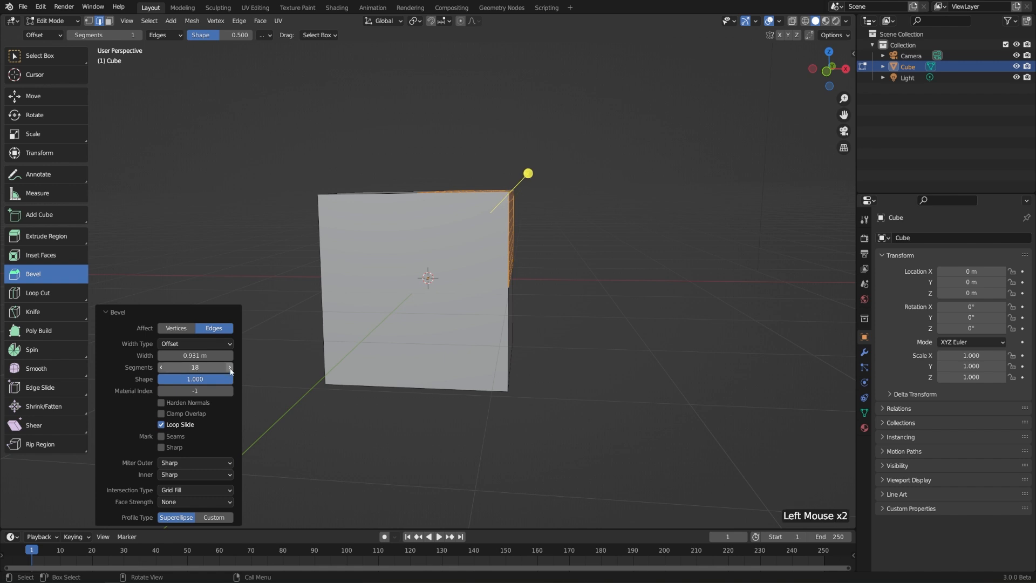
{"action": "middle_click_drag", "start_coordinate": [527, 189], "coordinate": [535, 185]}
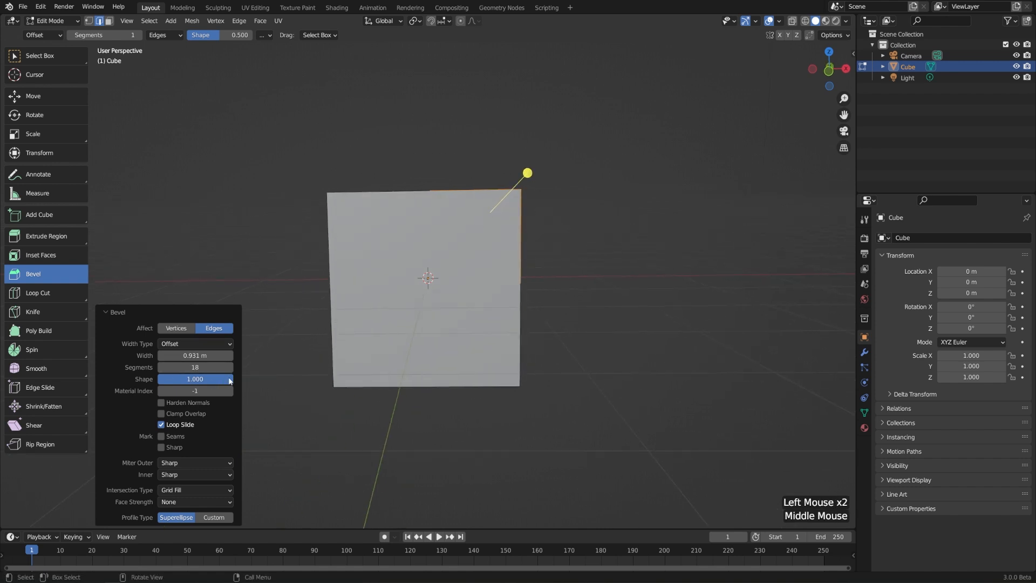
{"action": "left_click_drag", "start_coordinate": [171, 377], "coordinate": [117, 377]}
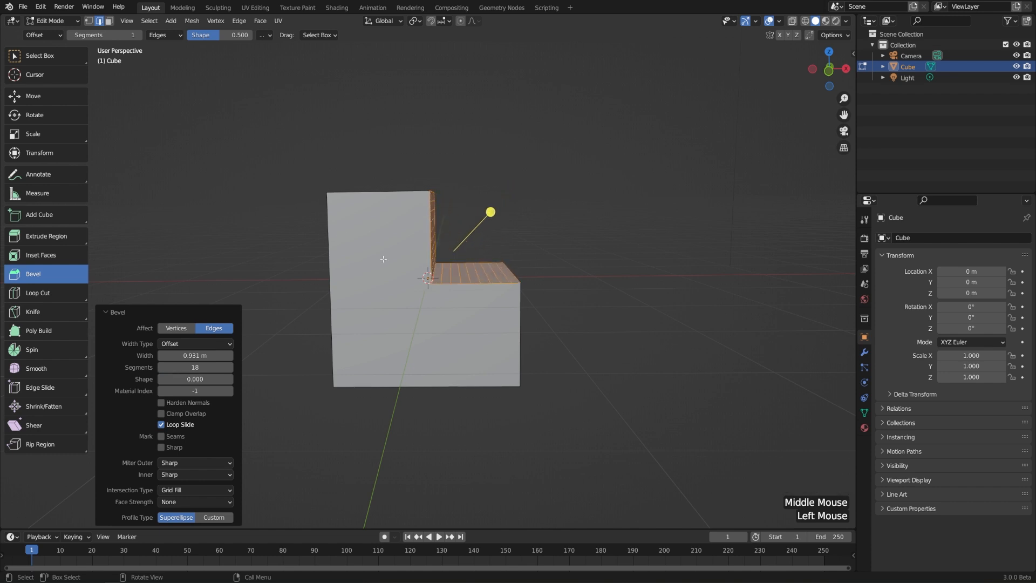
{"action": "middle_click_drag", "start_coordinate": [383, 259], "coordinate": [423, 256]}
{"action": "mouse_move", "coordinate": [207, 379]}
{"action": "left_mouse_down"}
{"action": "mouse_move", "coordinate": [234, 379]}
{"action": "mouse_move", "coordinate": [212, 379]}
{"action": "left_mouse_up"}
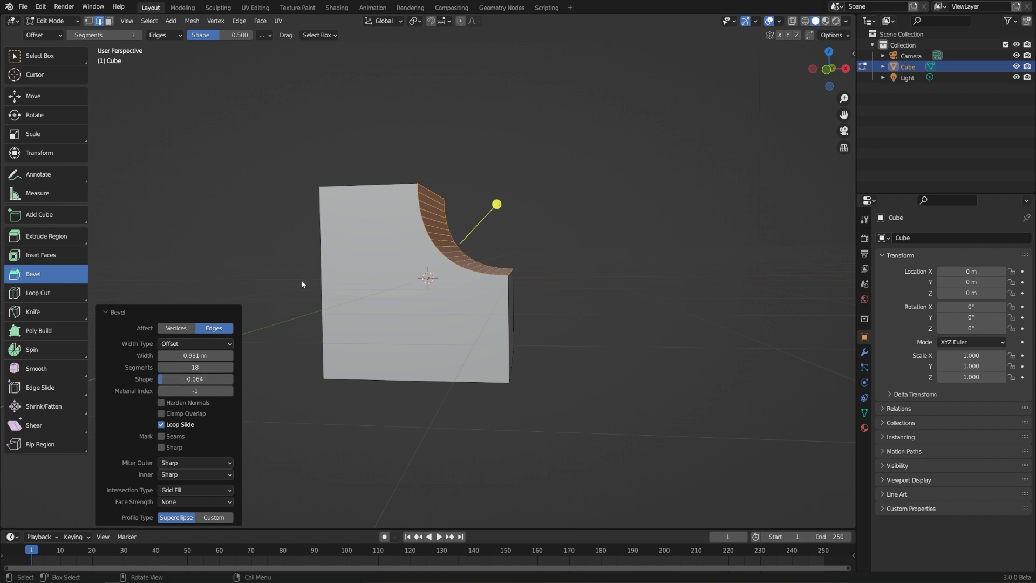
Bevel the opposite top edge, on the -X side, with a single segment about 0.62 m wide
{"action": "middle_click_drag", "start_coordinate": [357, 236], "coordinate": [396, 263]}
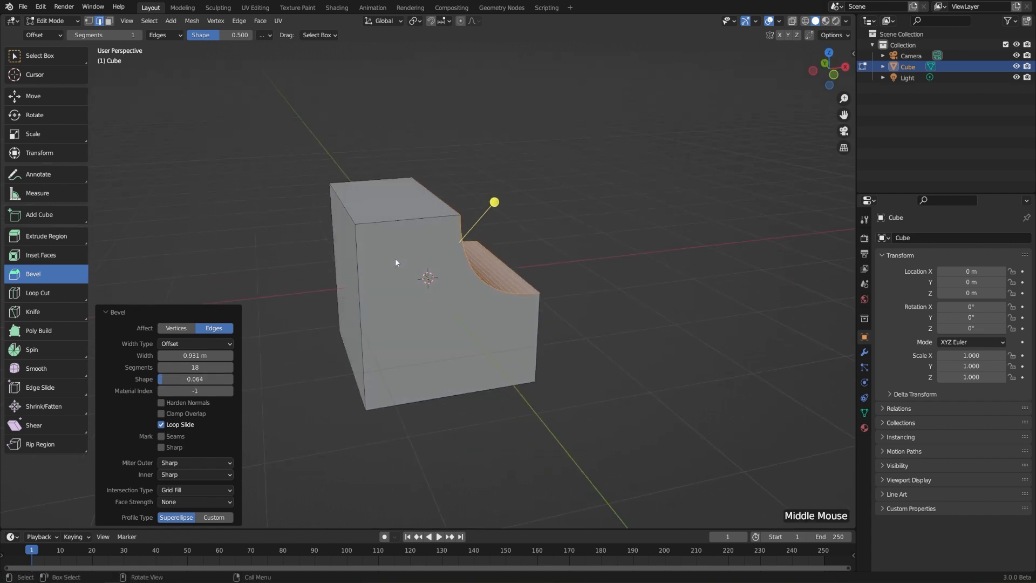
{"action": "left_click", "coordinate": [350, 213]}
{"action": "left_click", "coordinate": [300, 165]}
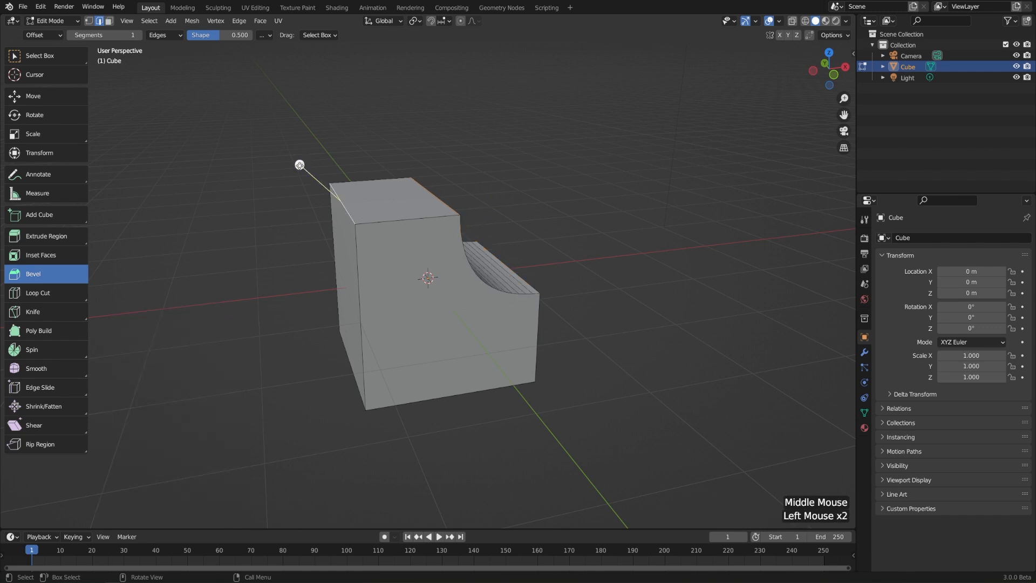
{"action": "left_click_drag", "start_coordinate": [299, 165], "coordinate": [248, 141]}
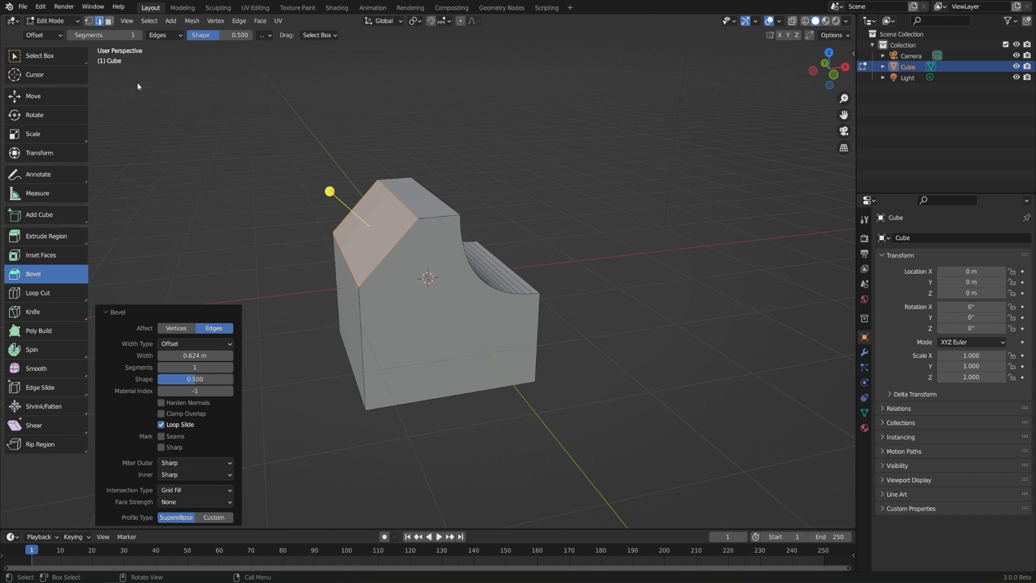
Switch to Select Box and bevel the upper edge of the -X slope about 0.04 m wide with one segment
{"action": "left_click", "coordinate": [63, 56]}
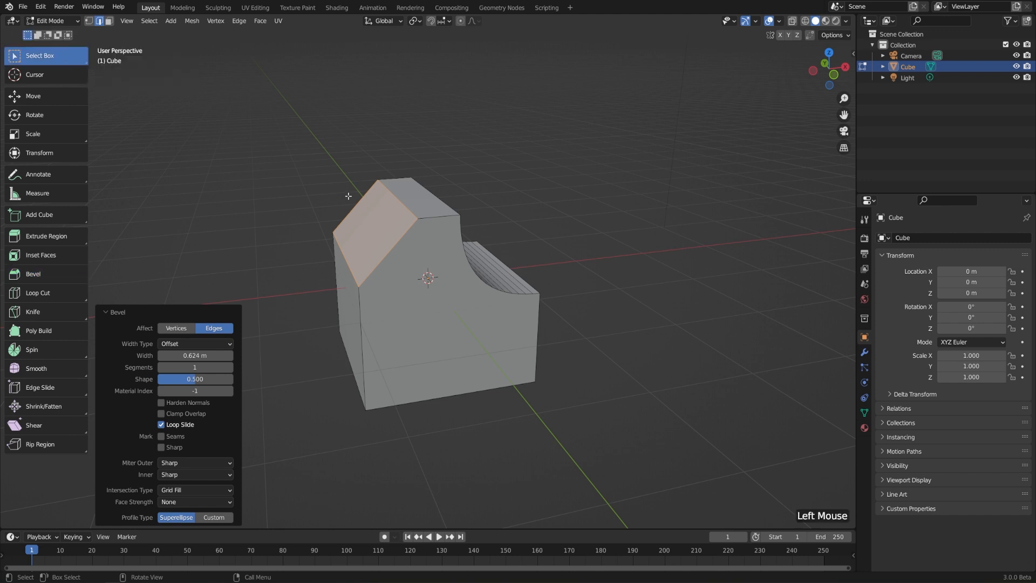
{"action": "double_click", "coordinate": [544, 219]}
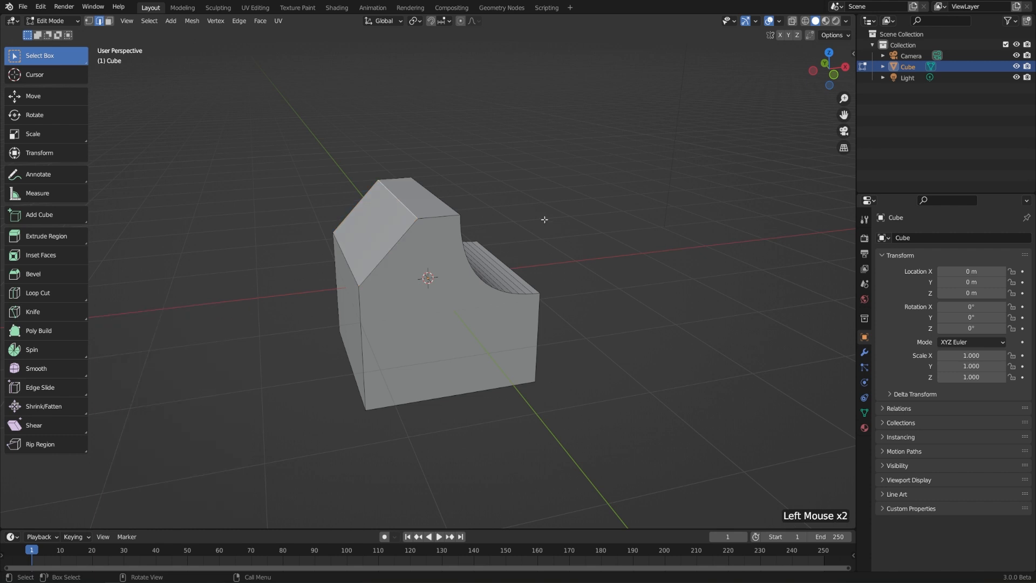
{"action": "key", "text": "ctrl"}
{"action": "key", "text": "ctrl+b"}
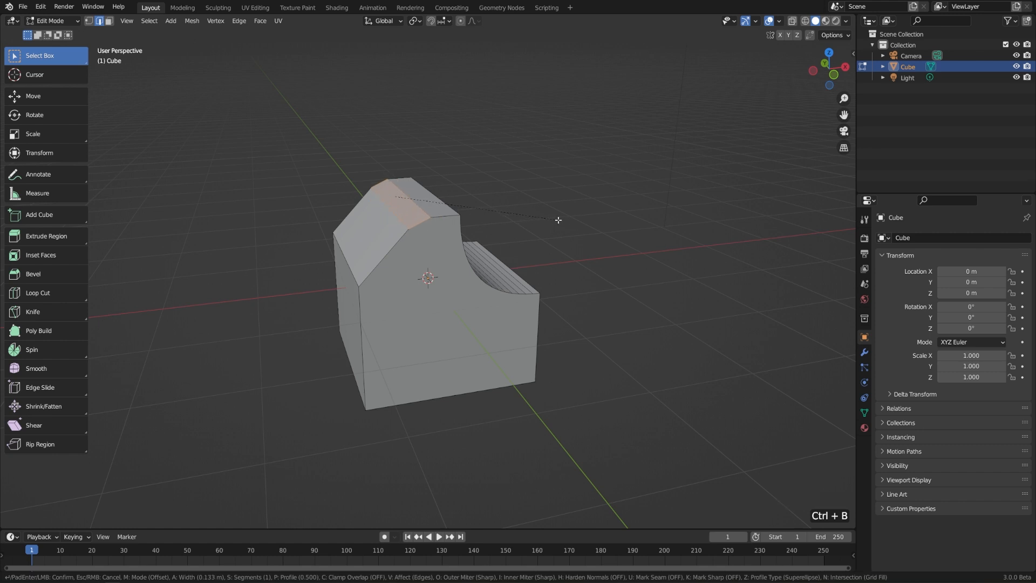
{"action": "left_click", "coordinate": [550, 220]}
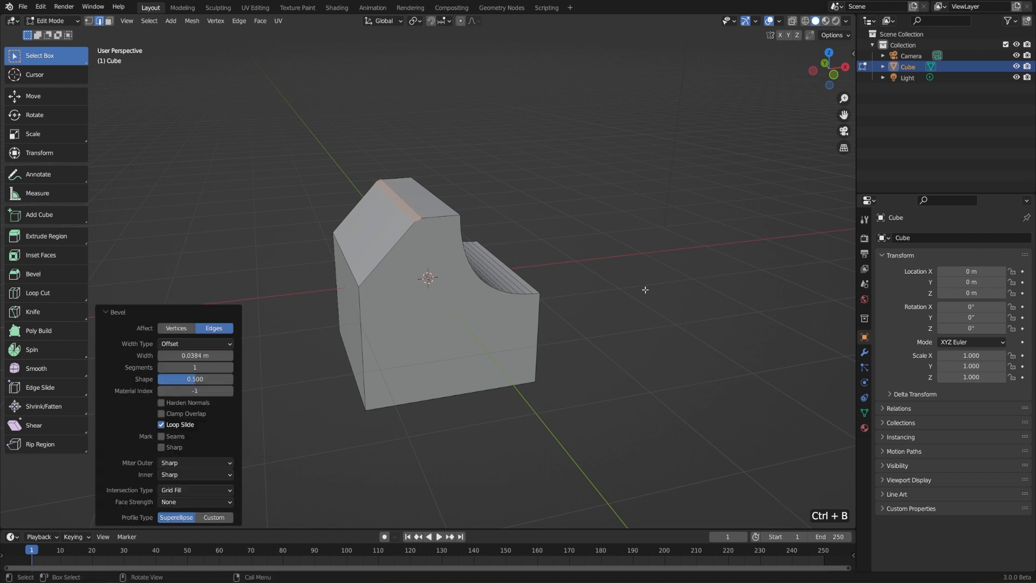
Bevel the vertical corner edge below the -X slope about 0.40 m wide with 10 segments
{"action": "middle_click_drag", "start_coordinate": [597, 310], "coordinate": [622, 313]}
{"action": "left_click", "coordinate": [418, 348]}
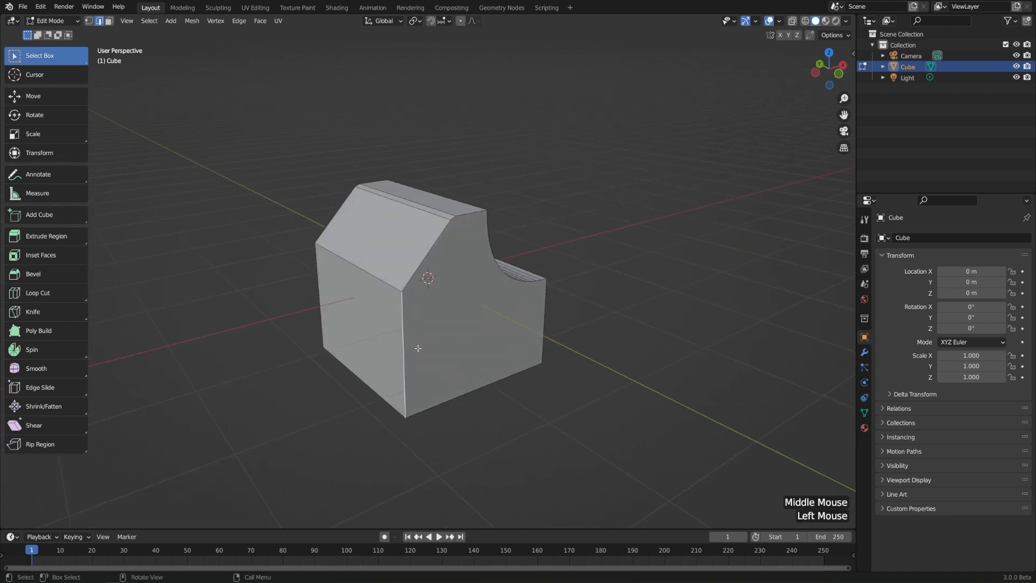
{"action": "key", "text": "ctrl"}
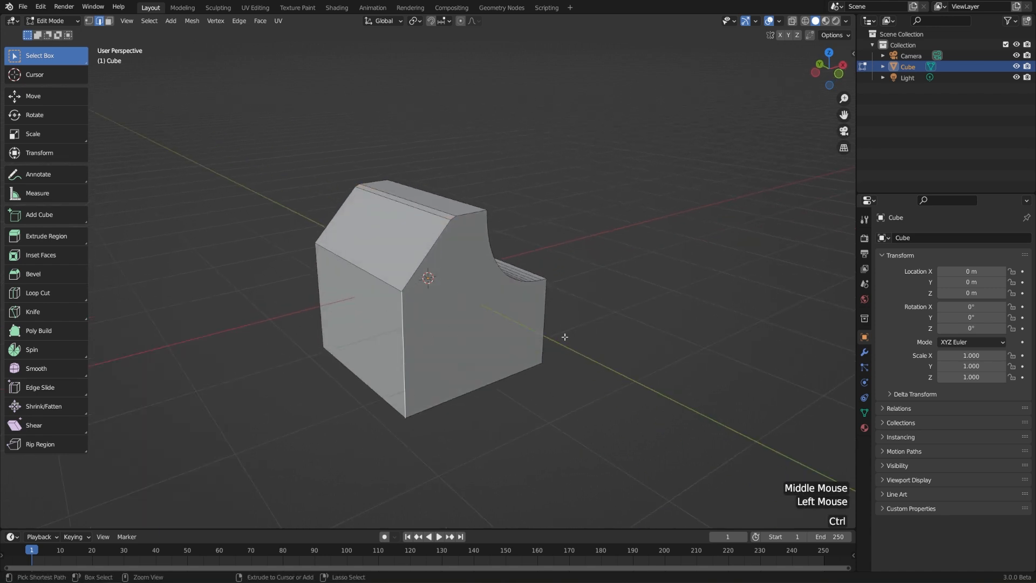
{"action": "key", "text": "ctrl+b"}
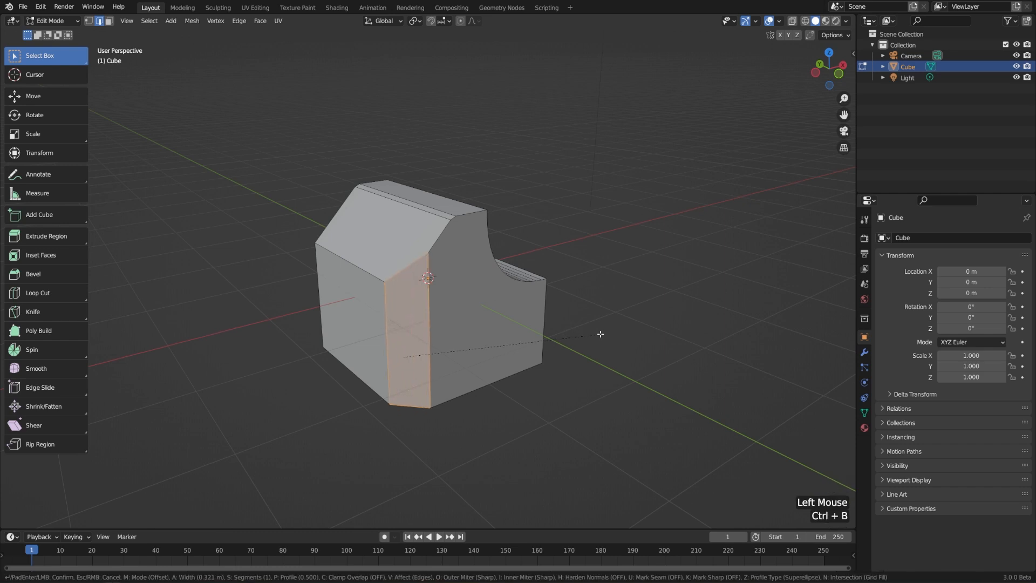
{"action": "scroll", "coordinate": [603, 334], "scroll_direction": "up", "scroll_amount": 6}
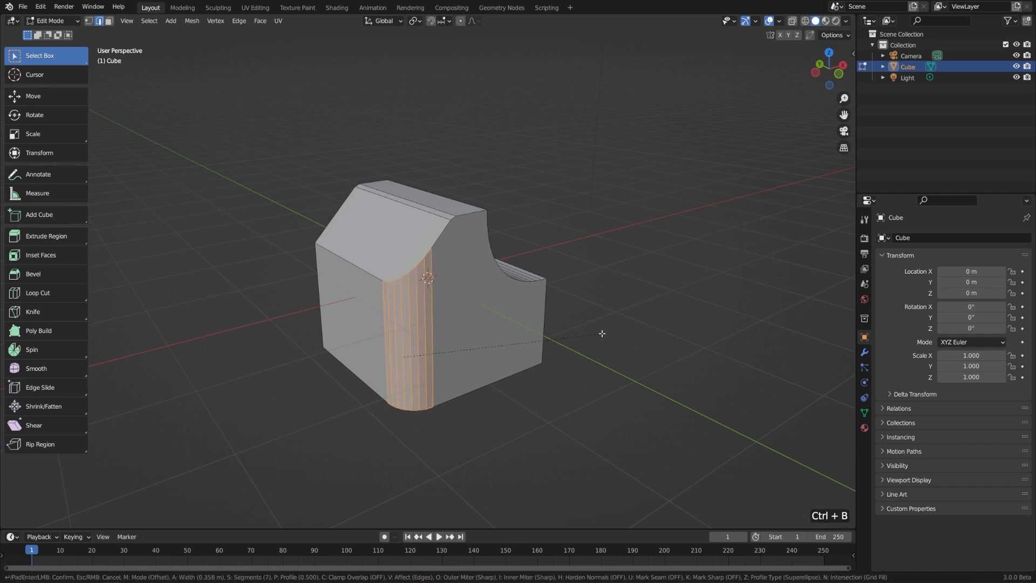
{"action": "scroll", "coordinate": [604, 340], "scroll_direction": "up", "scroll_amount": 2}
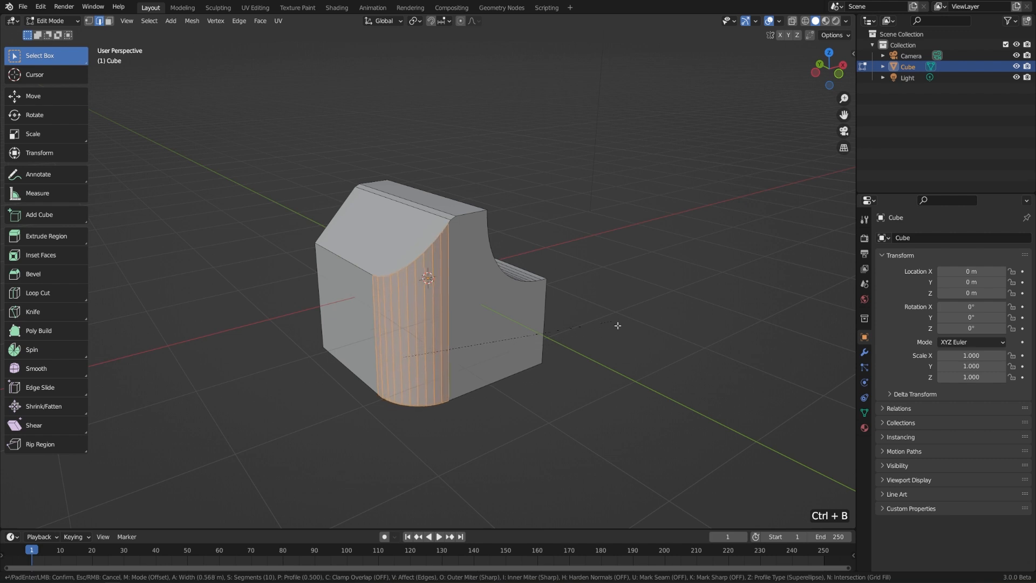
{"action": "scroll", "coordinate": [601, 346], "scroll_direction": "down", "scroll_amount": 8}
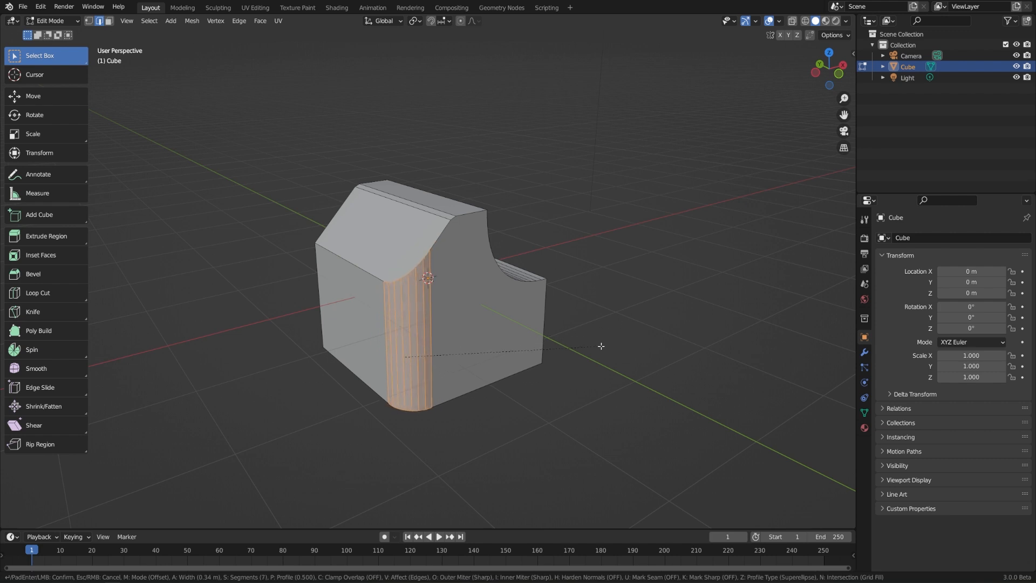
{"action": "scroll", "coordinate": [616, 341], "scroll_direction": "up", "scroll_amount": 9}
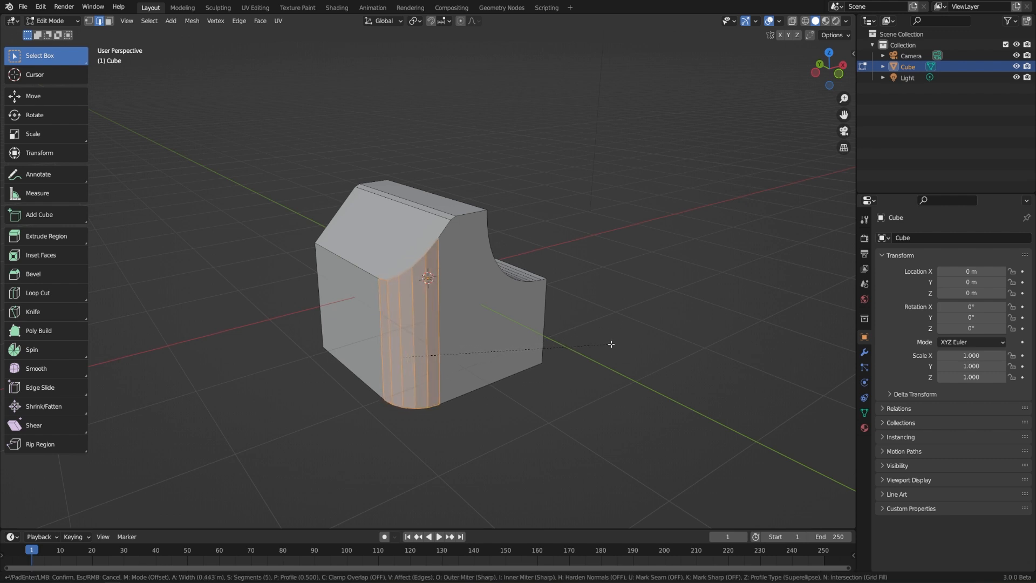
{"action": "left_click", "coordinate": [608, 346]}
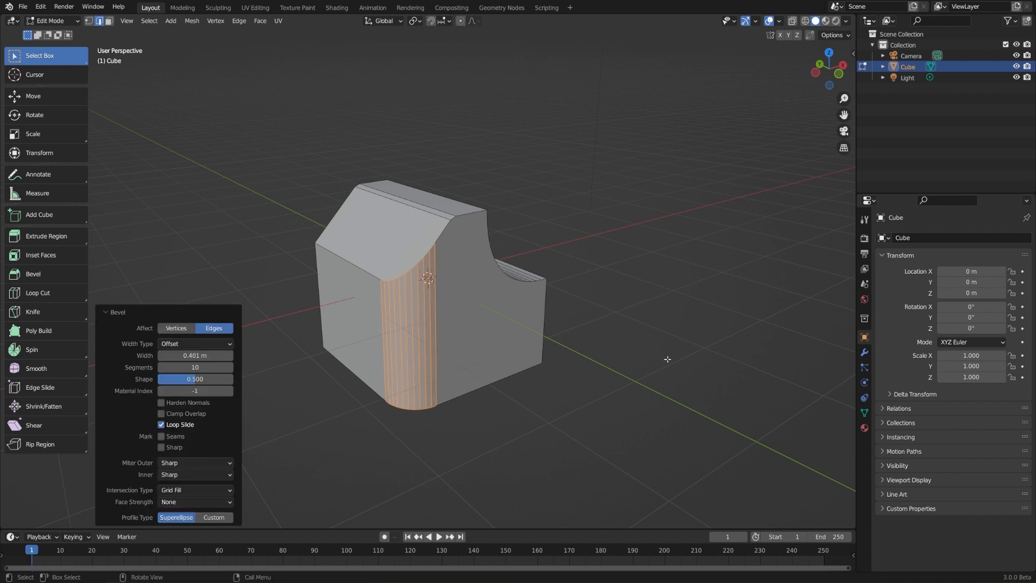
Switch to face selection and bevel the mesh's bottom face about 0.14 m wide with 6 segments
{"action": "middle_click_drag", "start_coordinate": [442, 349], "coordinate": [560, 356]}
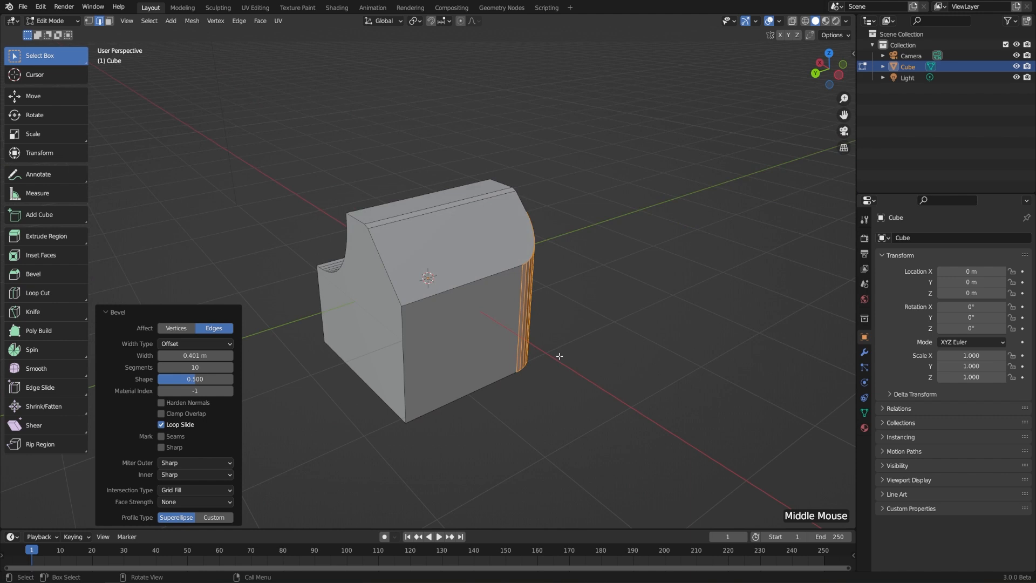
{"action": "left_click", "coordinate": [110, 21]}
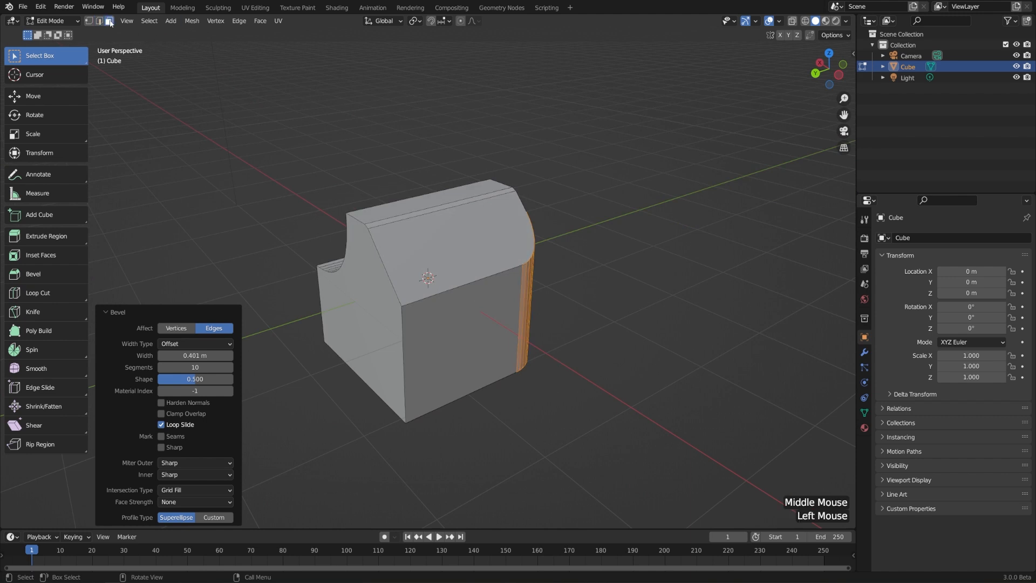
{"action": "middle_click_drag", "start_coordinate": [457, 378], "coordinate": [448, 322]}
{"action": "left_click", "coordinate": [449, 322]}
{"action": "middle_click_drag", "start_coordinate": [586, 319], "coordinate": [512, 349]}
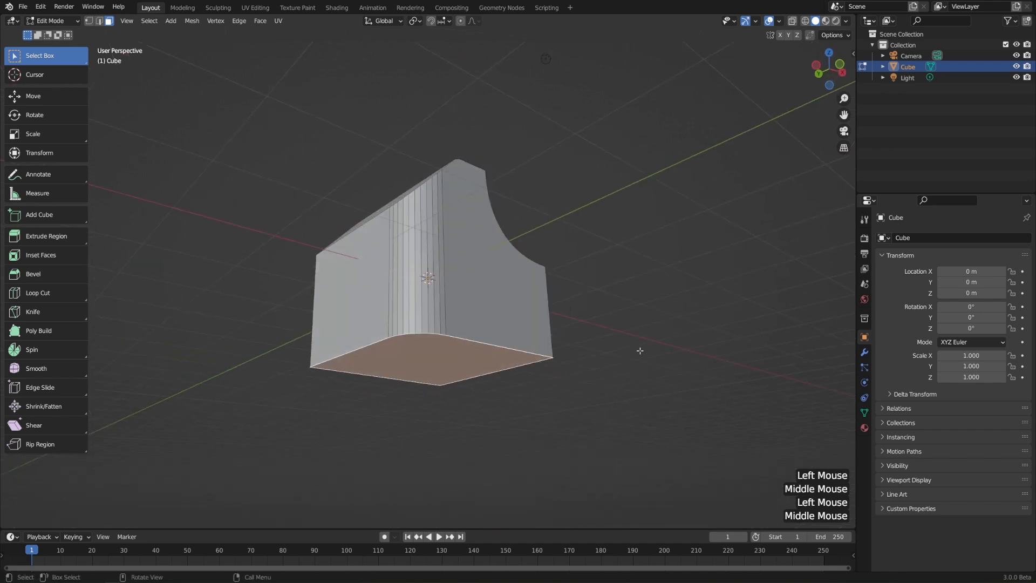
{"action": "key", "text": "ctrl+b"}
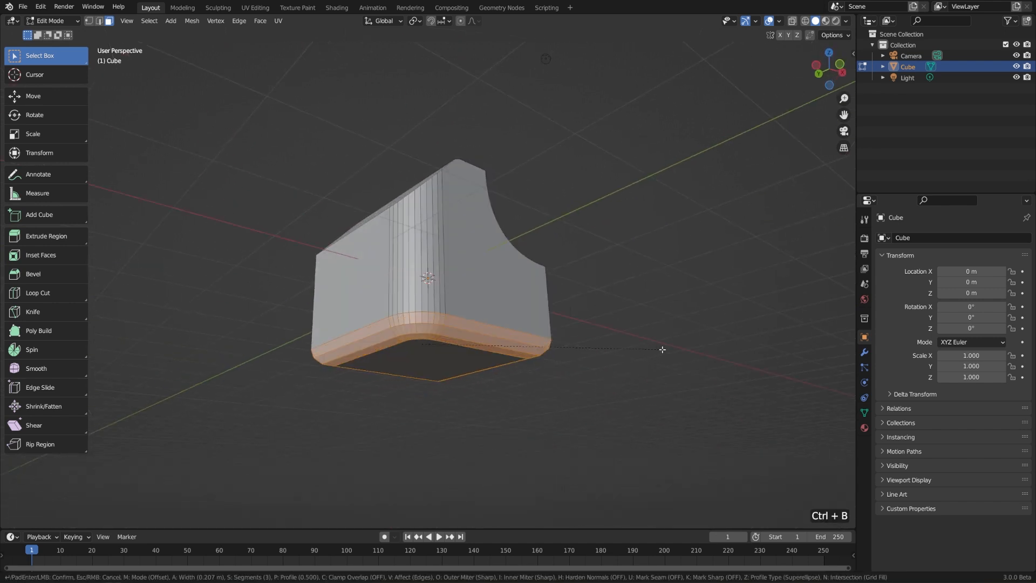
{"action": "scroll", "coordinate": [657, 352], "scroll_direction": "down", "scroll_amount": 4}
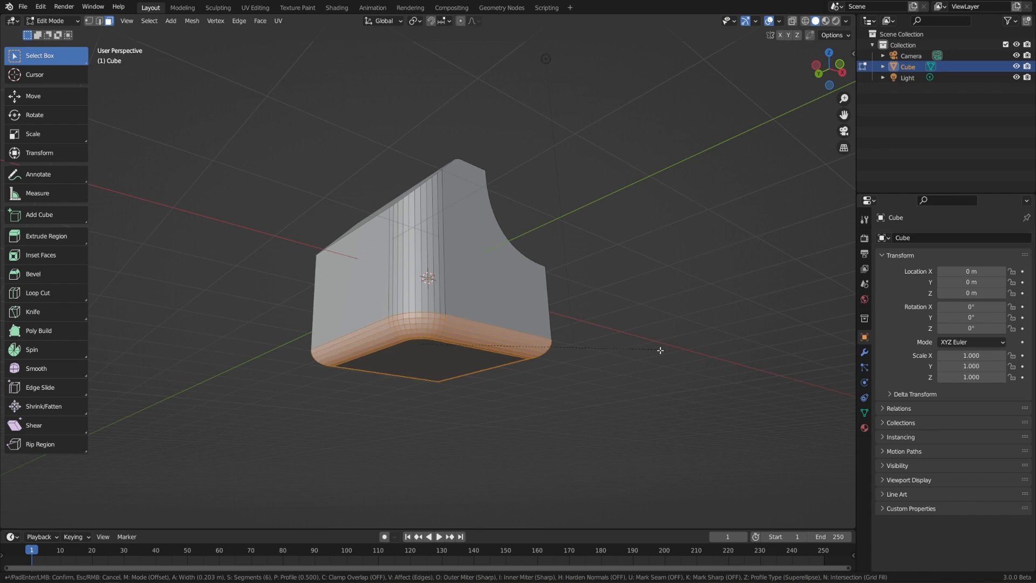
{"action": "left_click", "coordinate": [656, 353]}
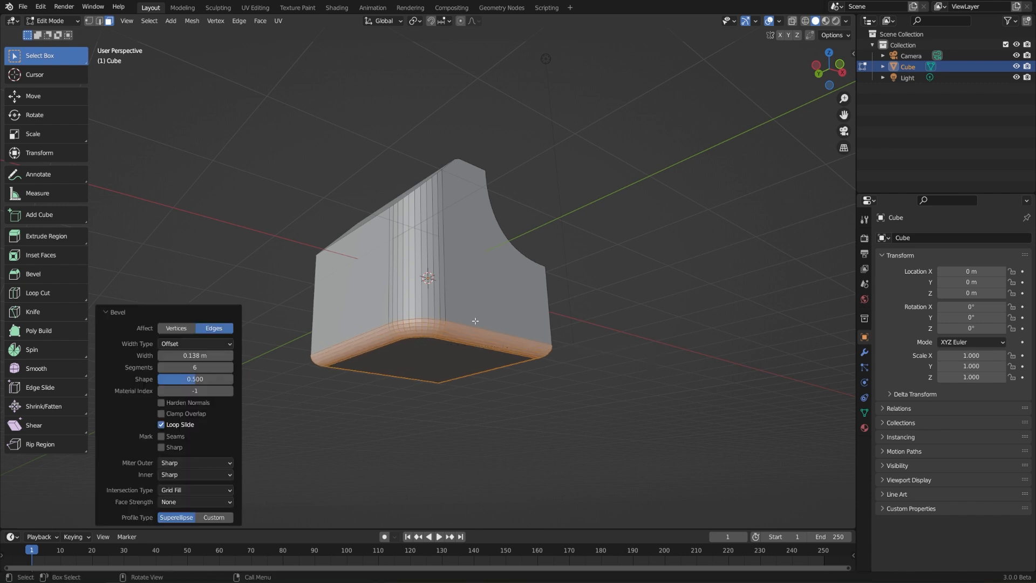
Switch to vertex selection and bevel the sharp corner vertex at the slope's lower end, affecting vertices, with width 0.239 m and 1 segment
{"action": "middle_click_drag", "start_coordinate": [475, 321], "coordinate": [520, 333]}
{"action": "scroll", "coordinate": [524, 333], "scroll_direction": "up", "scroll_amount": 2}
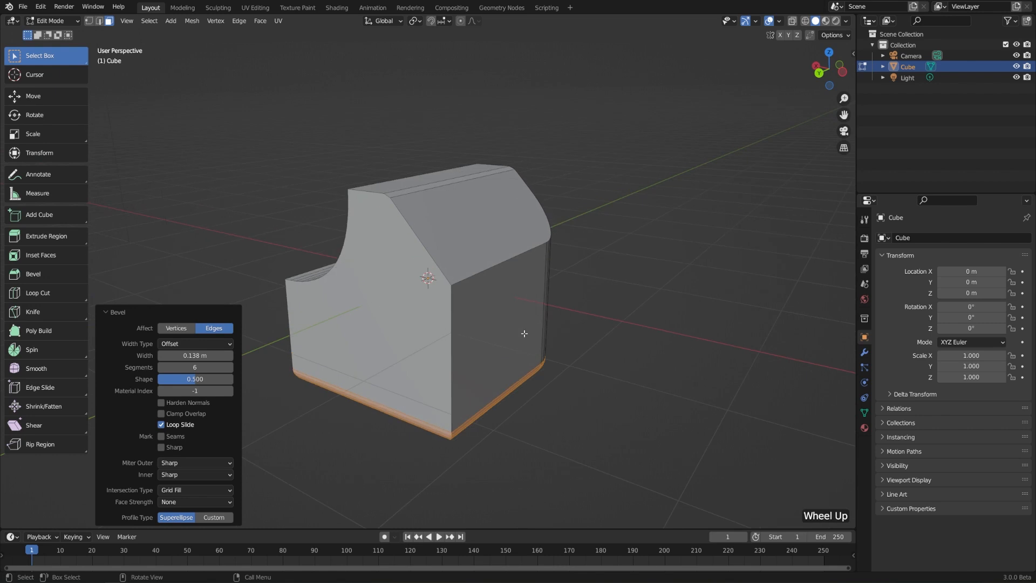
{"action": "key", "text": "1"}
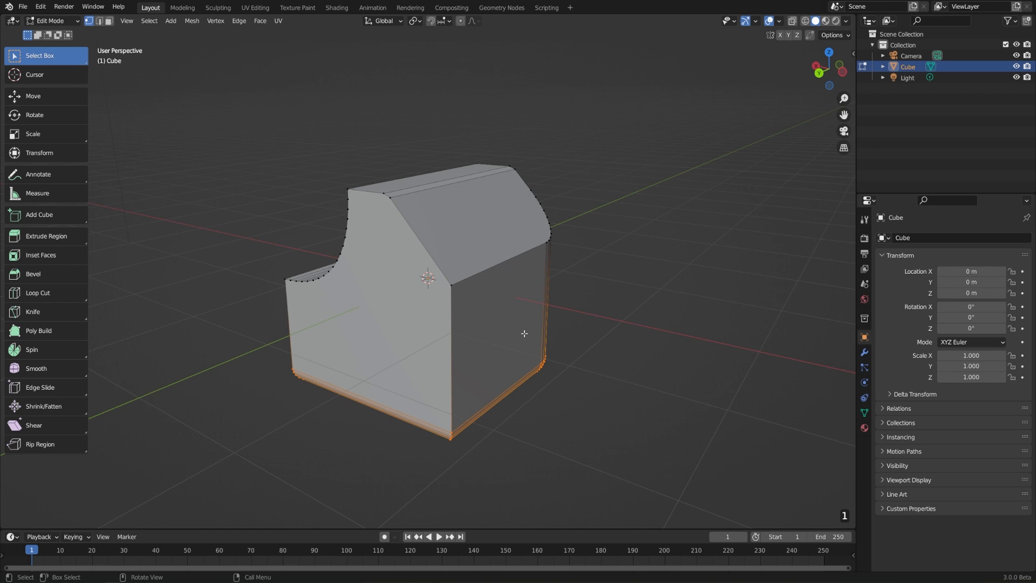
{"action": "left_click", "coordinate": [452, 284]}
{"action": "key", "text": "ctrl"}
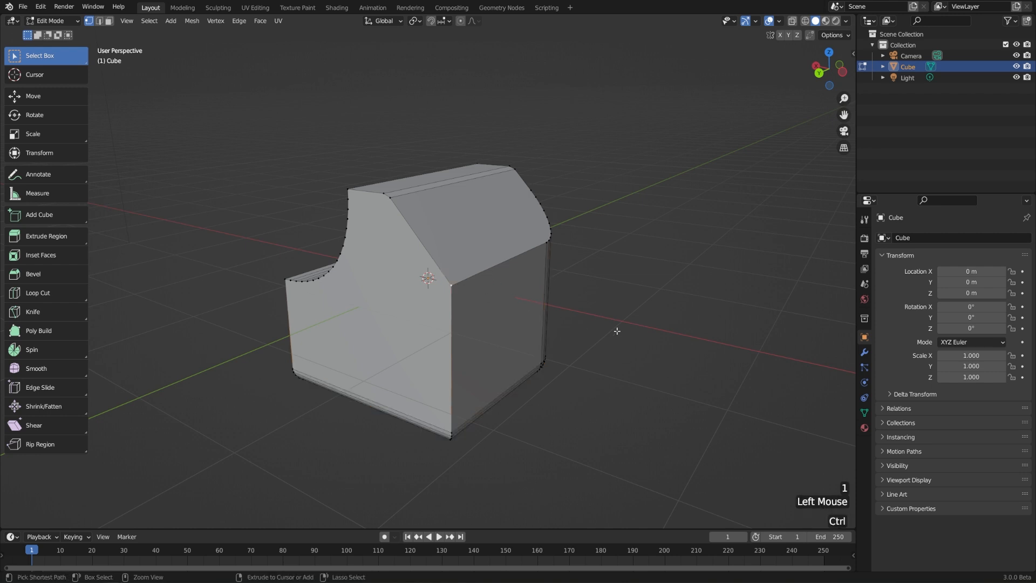
{"action": "key", "text": "ctrl+b"}
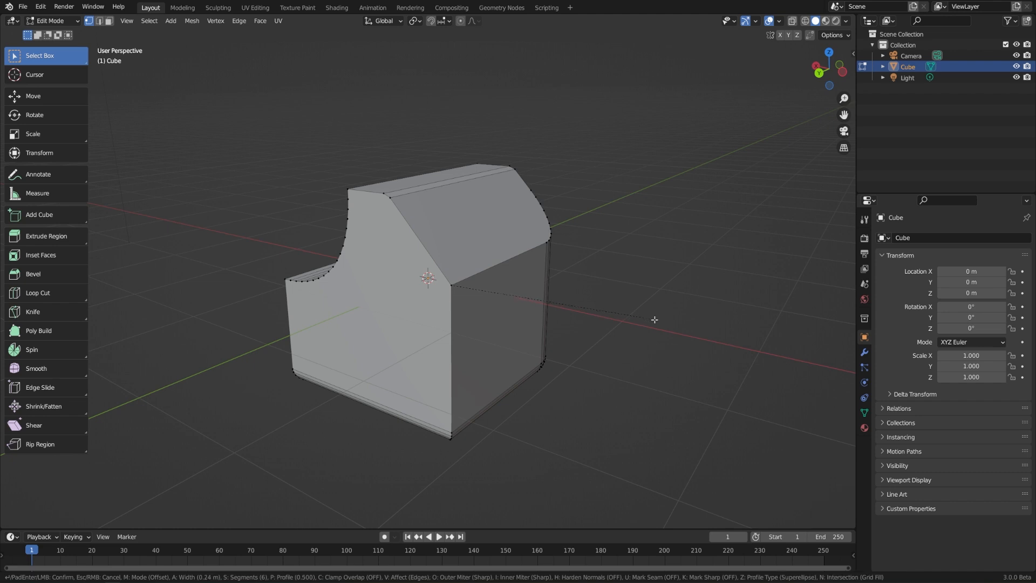
{"action": "left_click", "coordinate": [675, 319]}
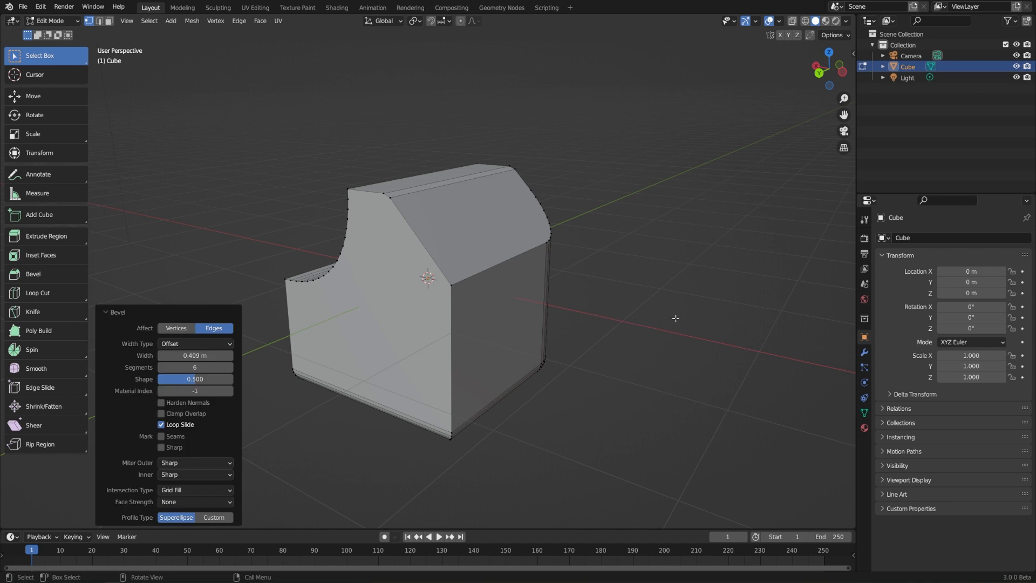
{"action": "left_click", "coordinate": [172, 331]}
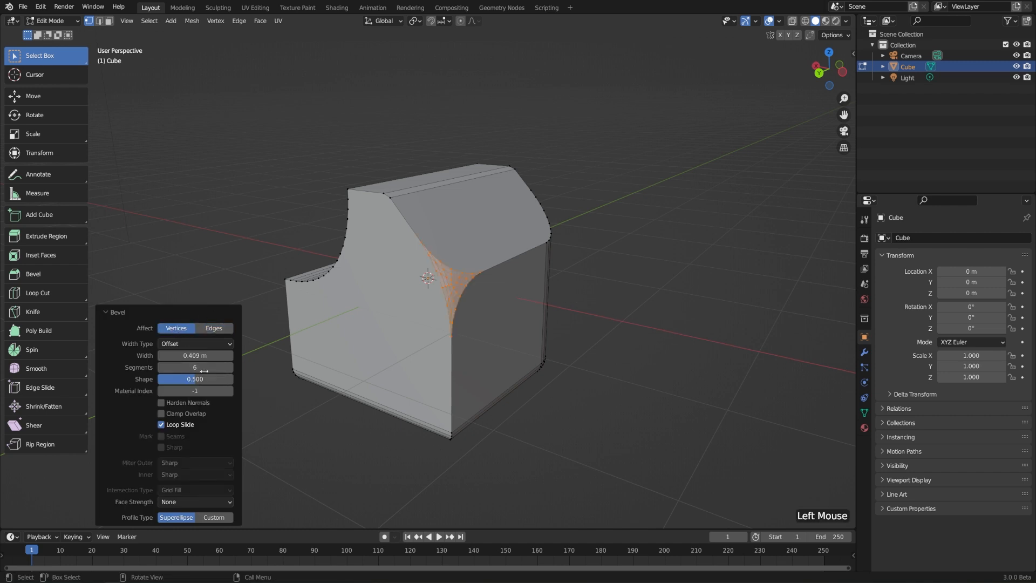
{"action": "left_click_drag", "start_coordinate": [202, 368], "coordinate": [177, 354]}
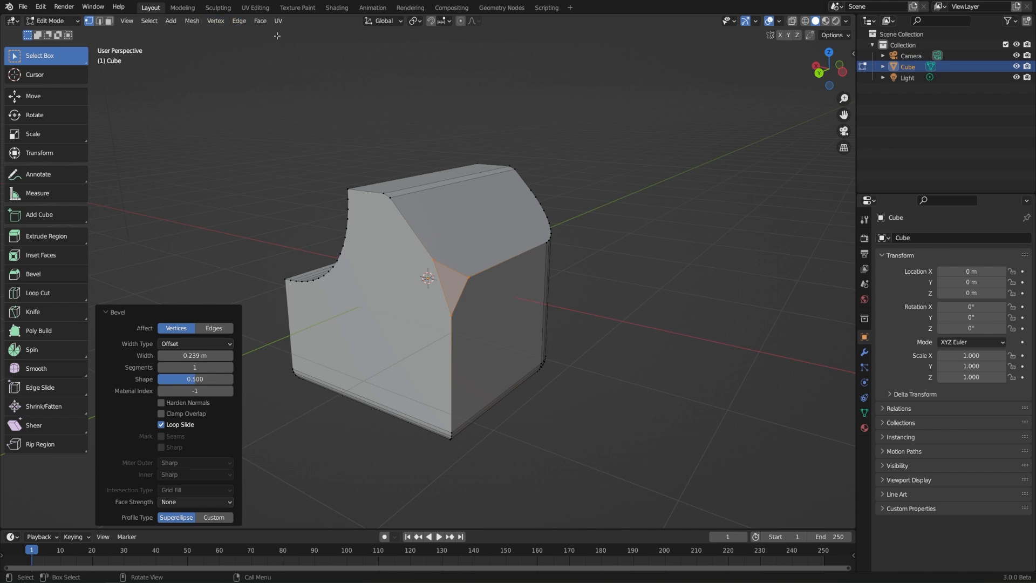
Delete all of the mesh's geometry and add a fresh cube in Edit Mode
{"action": "mouse_move", "coordinate": [612, 289]}
{"action": "middle_mouse_down"}
{"action": "mouse_move", "coordinate": [581, 293]}
{"action": "mouse_move", "coordinate": [613, 293]}
{"action": "middle_mouse_up"}
{"action": "key", "text": "a"}
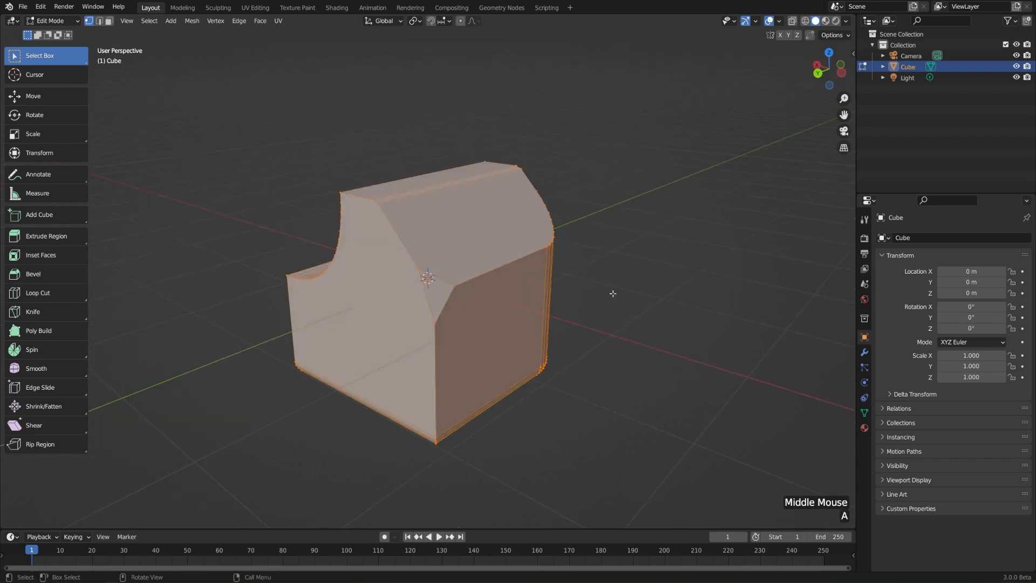
{"action": "key", "text": "Delete"}
{"action": "left_click", "coordinate": [607, 273]}
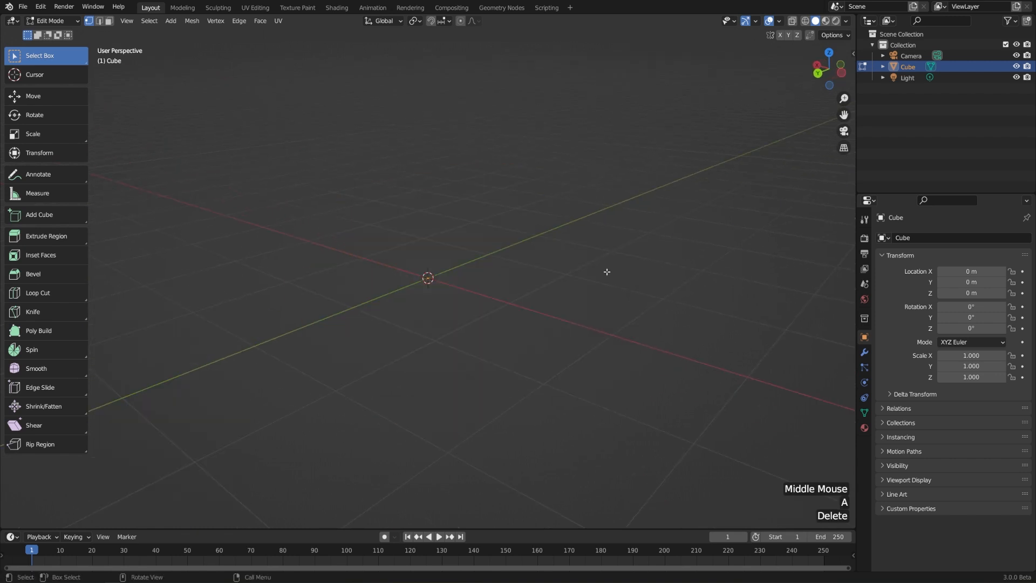
{"action": "key", "text": "shift+a"}
{"action": "left_click", "coordinate": [606, 272]}
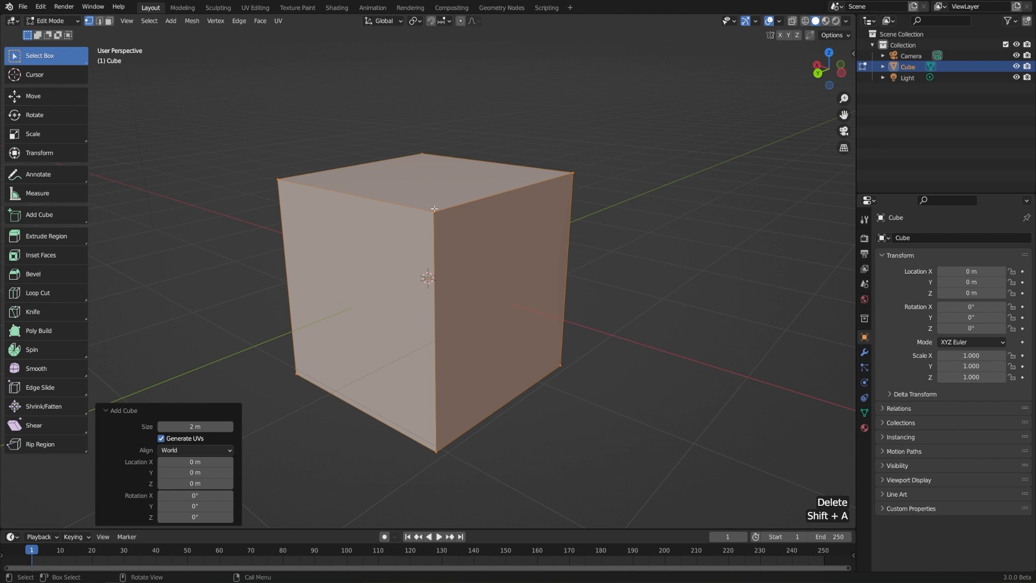
Select the four top corner vertices of the new cube
{"action": "left_click", "coordinate": [472, 147]}
{"action": "middle_click_drag", "start_coordinate": [532, 214], "coordinate": [443, 160]}
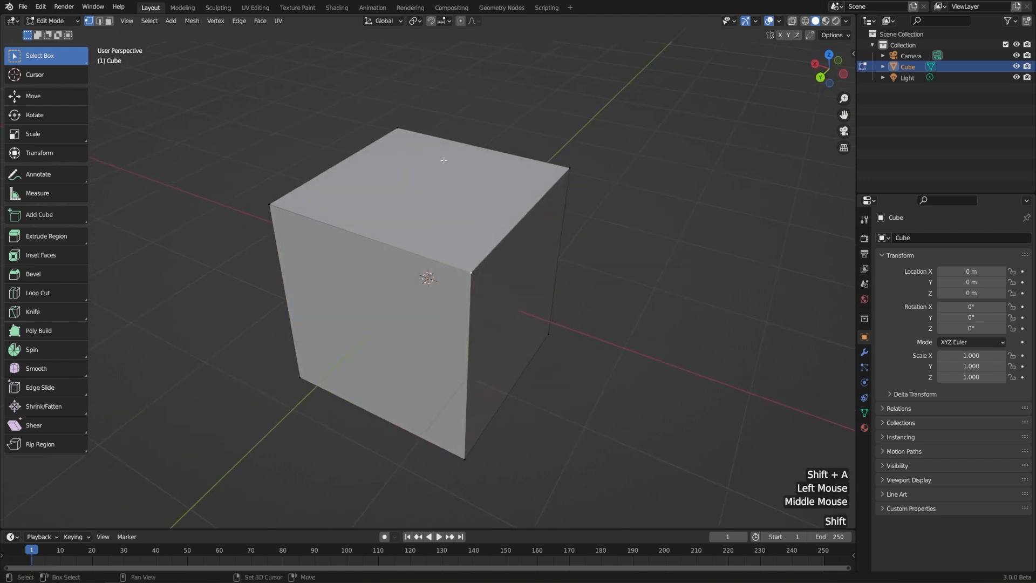
{"action": "left_click", "coordinate": [271, 204], "text": "shift"}
{"action": "left_click", "coordinate": [397, 129], "text": "shift"}
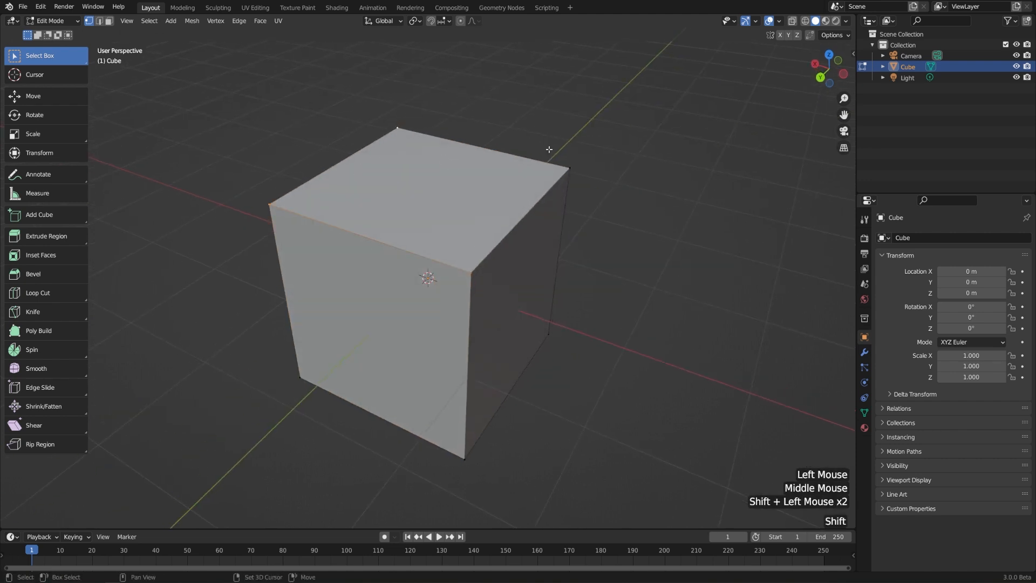
{"action": "left_click", "coordinate": [569, 167], "text": "shift"}
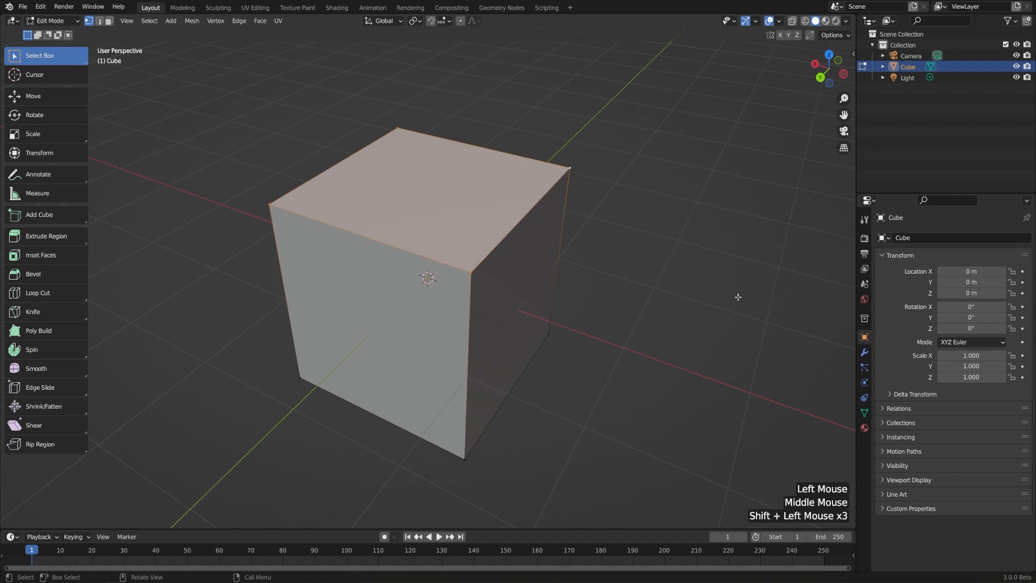
Try beveling the four top vertices about 0.57 m wide with one segment, toggling between affecting vertices and edges, and undo the bevel
{"action": "key", "text": "ctrl+b"}
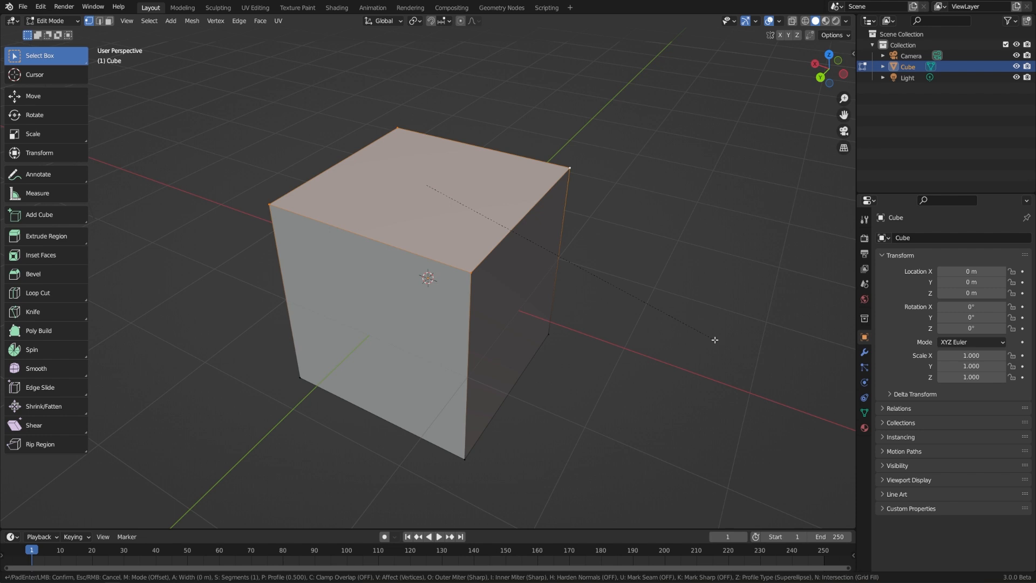
{"action": "key", "text": "v"}
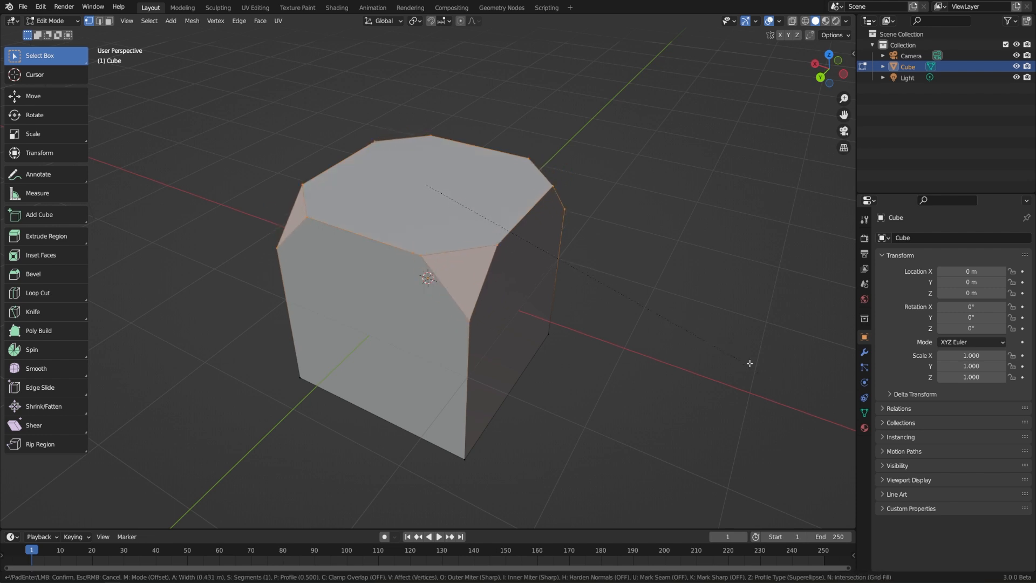
{"action": "key", "text": "v"}
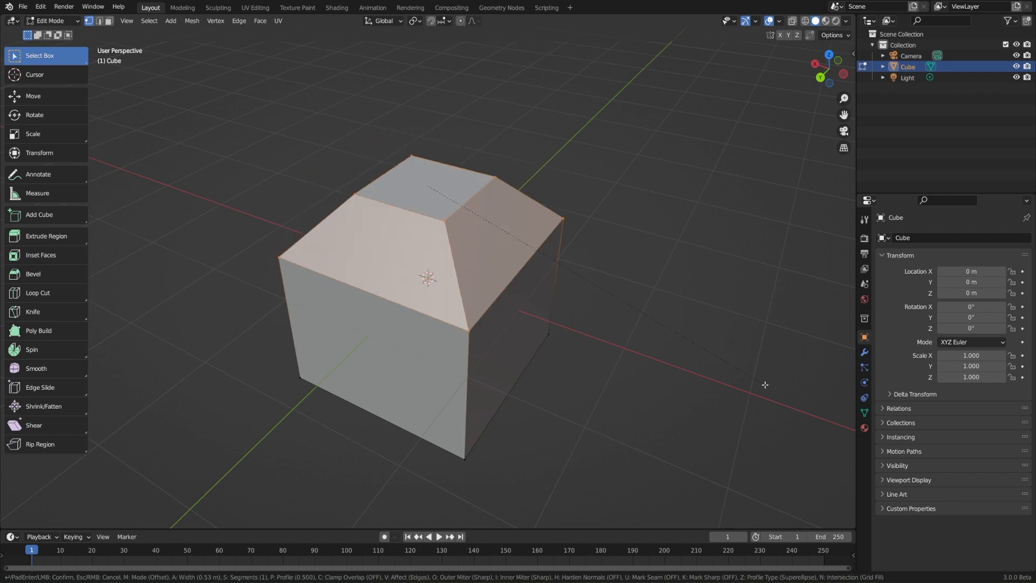
{"action": "key", "text": "v"}
{"action": "key", "text": "v"}
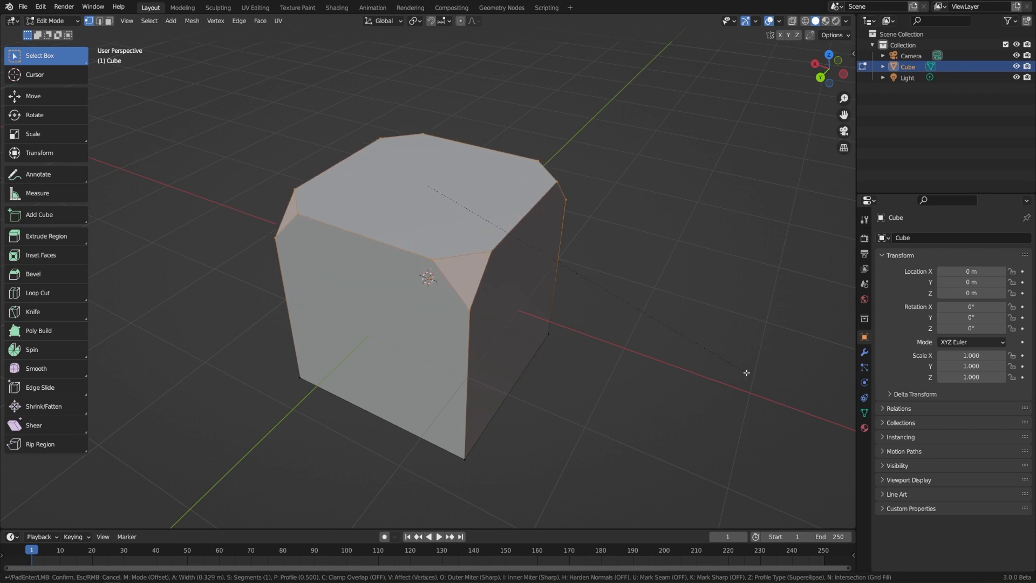
{"action": "key", "text": "v"}
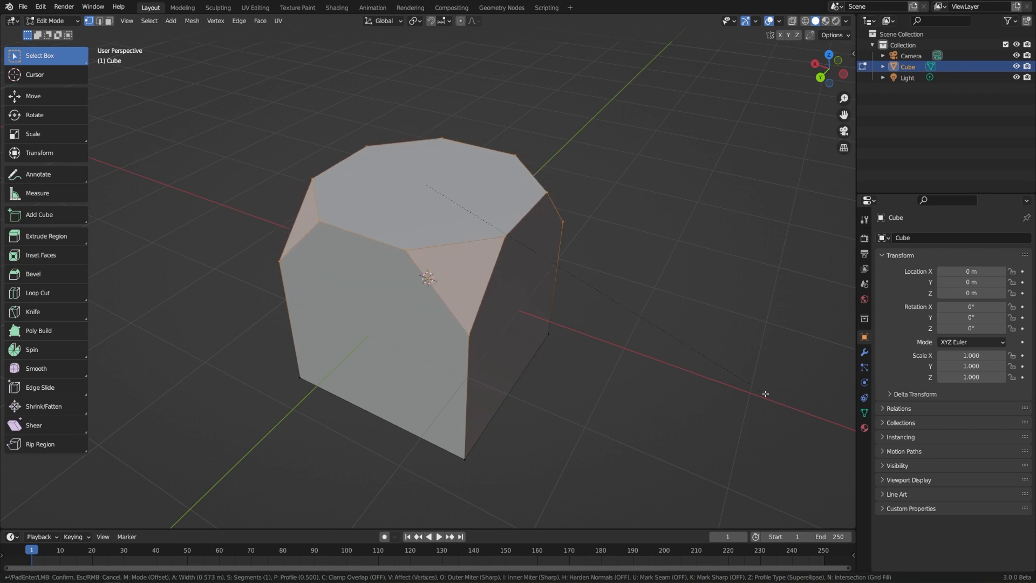
{"action": "left_click", "coordinate": [765, 394]}
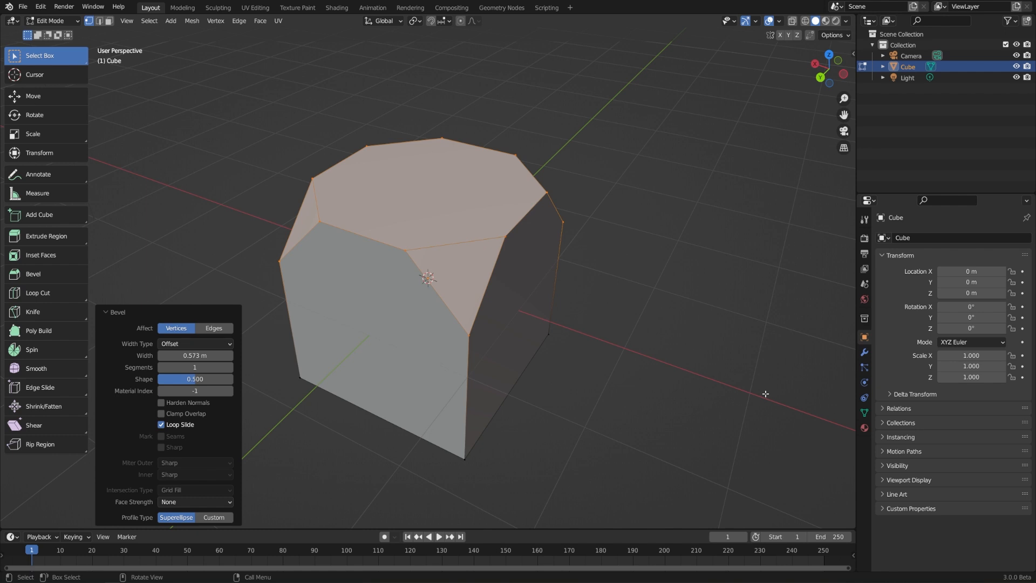
{"action": "key", "text": "ctrl"}
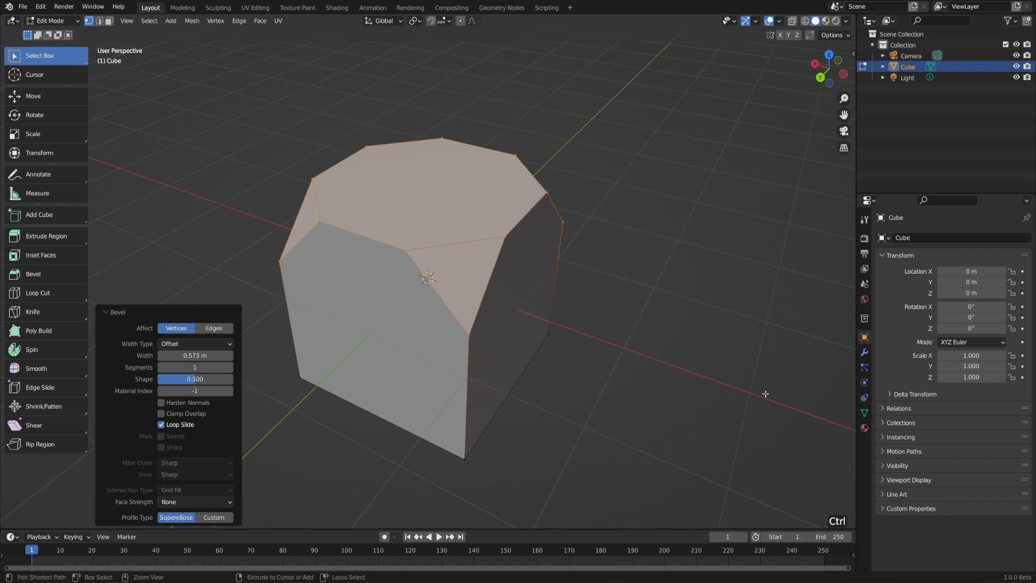
{"action": "key", "text": "ctrl+z"}
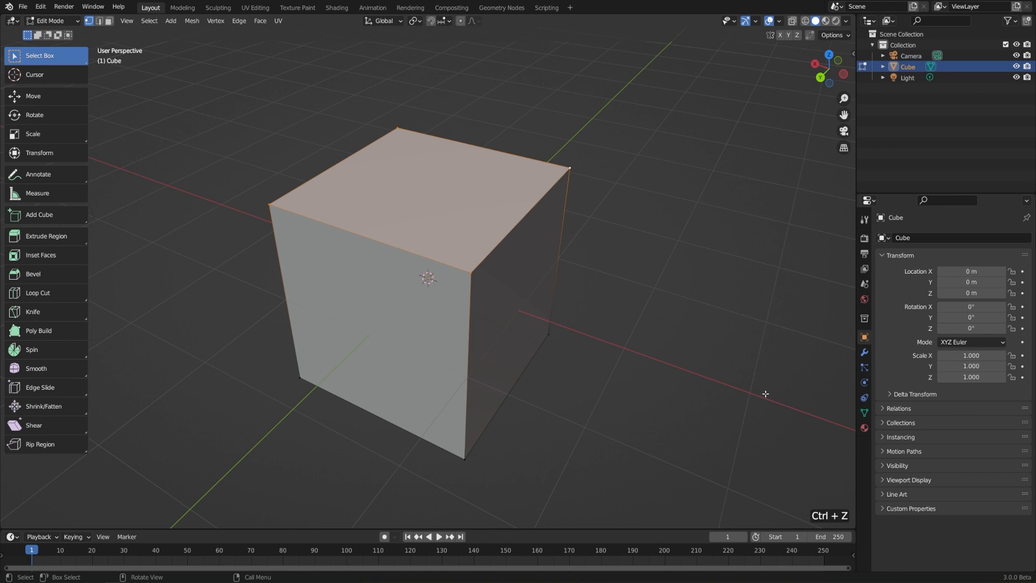
Scale the cube in Object Mode along the global Y axis by about 5.07 to make a long bar
{"action": "scroll", "coordinate": [683, 394], "scroll_direction": "down", "scroll_amount": 2}
{"action": "middle_click_drag", "start_coordinate": [626, 303], "coordinate": [632, 347], "text": "shift"}
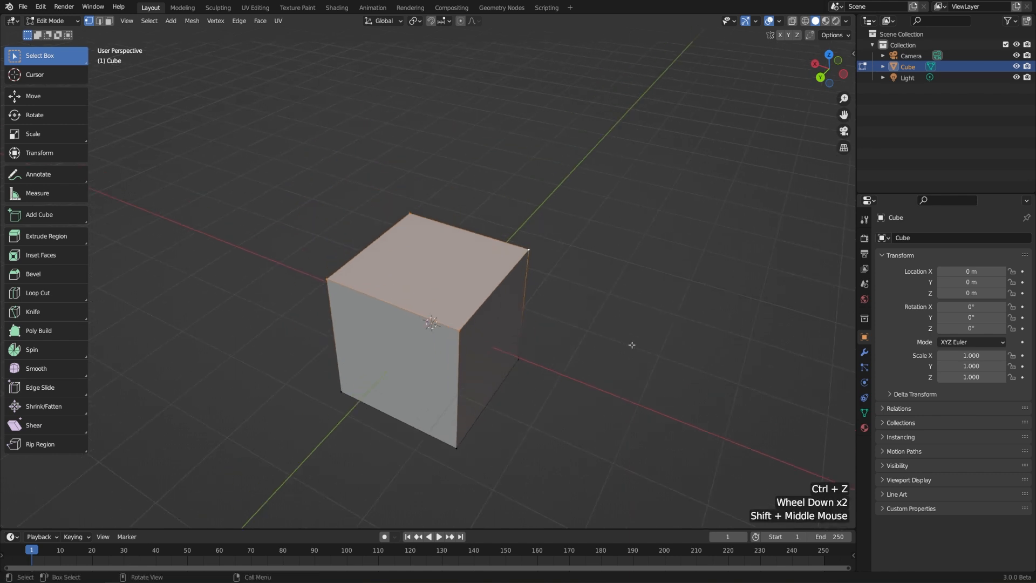
{"action": "key", "text": "Tab"}
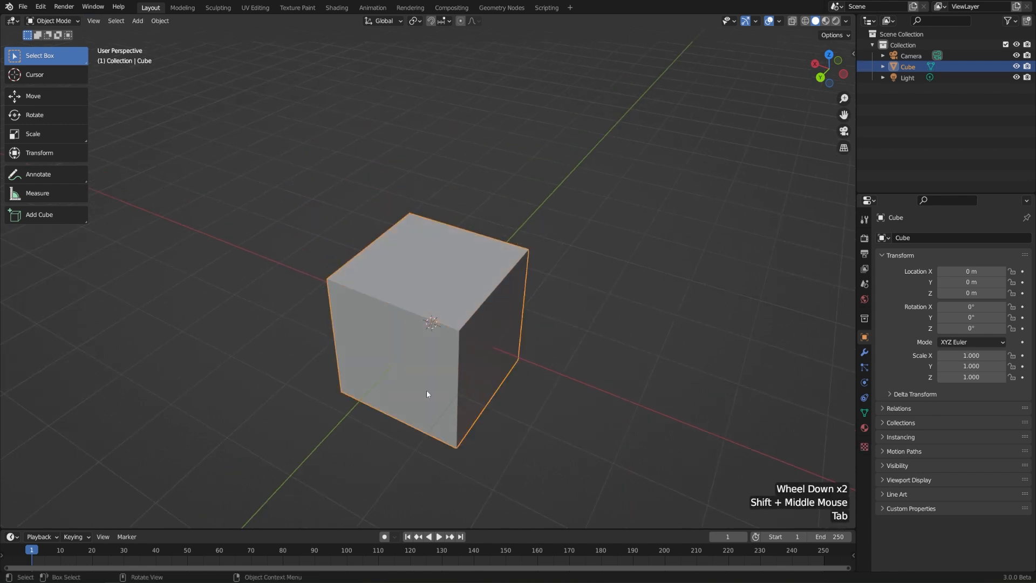
{"action": "middle_click_drag", "start_coordinate": [627, 367], "coordinate": [570, 348]}
{"action": "scroll", "coordinate": [541, 358], "scroll_direction": "down", "scroll_amount": 1}
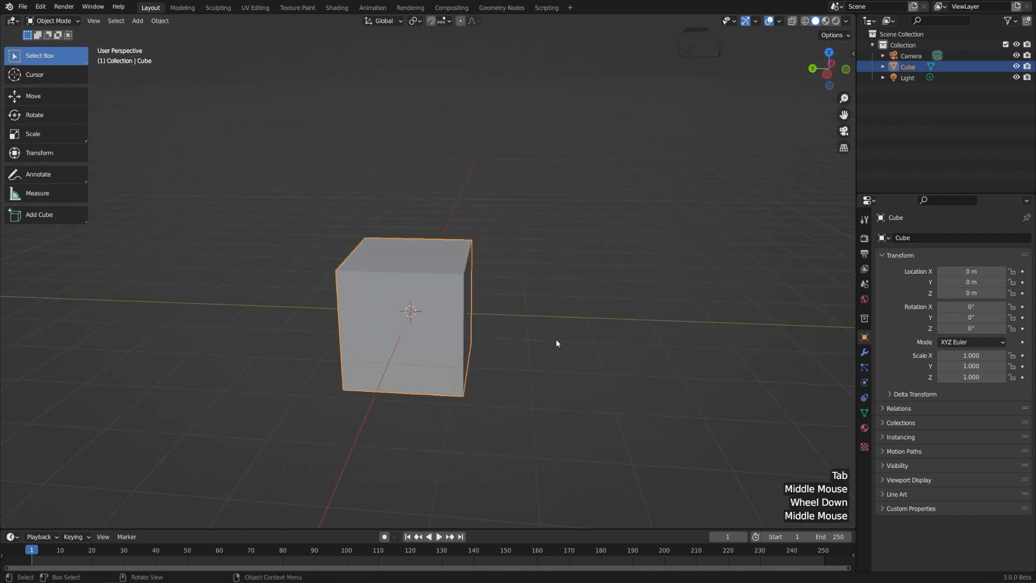
{"action": "key", "text": "s"}
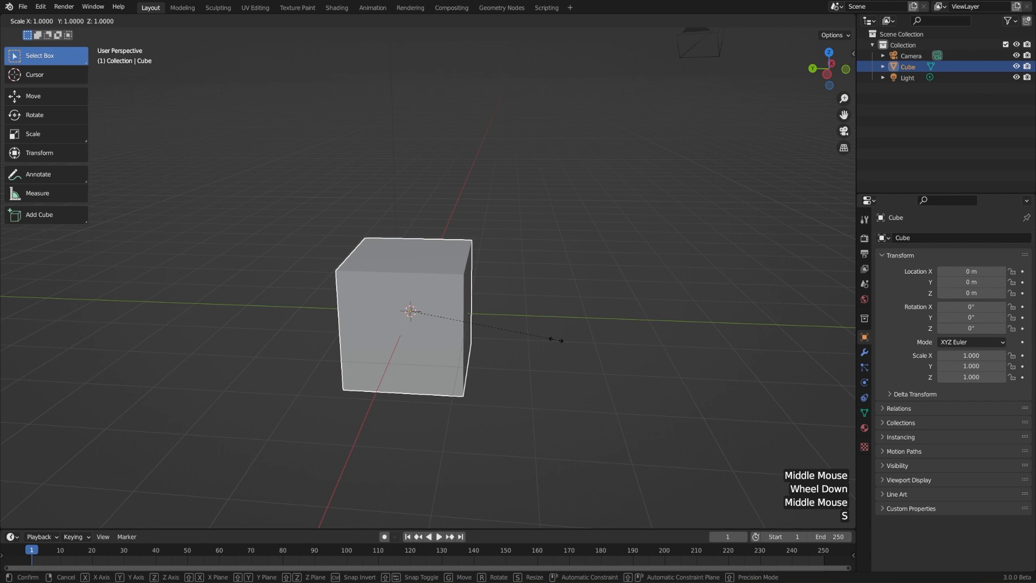
{"action": "key", "text": "y"}
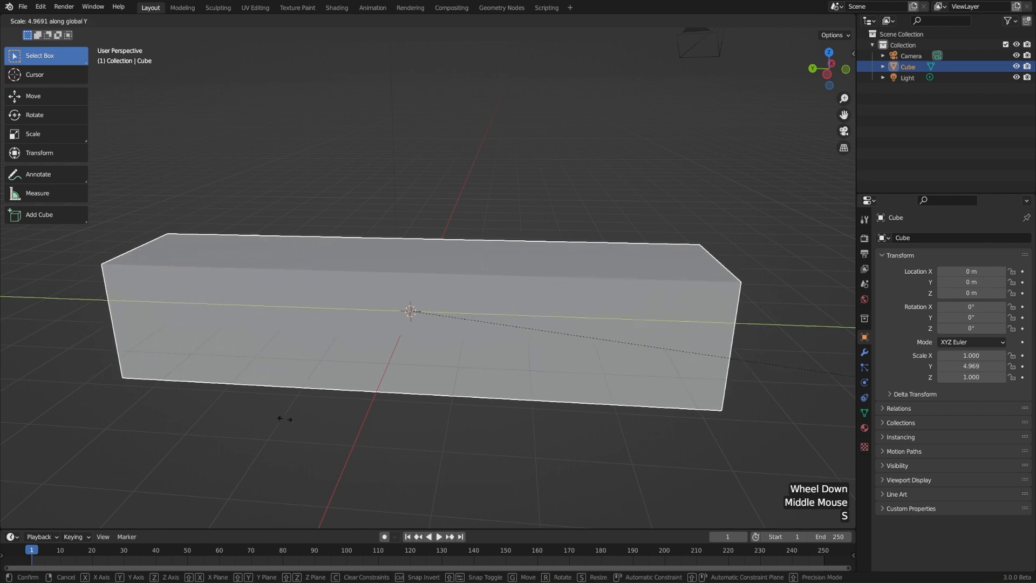
{"action": "left_click", "coordinate": [300, 418]}
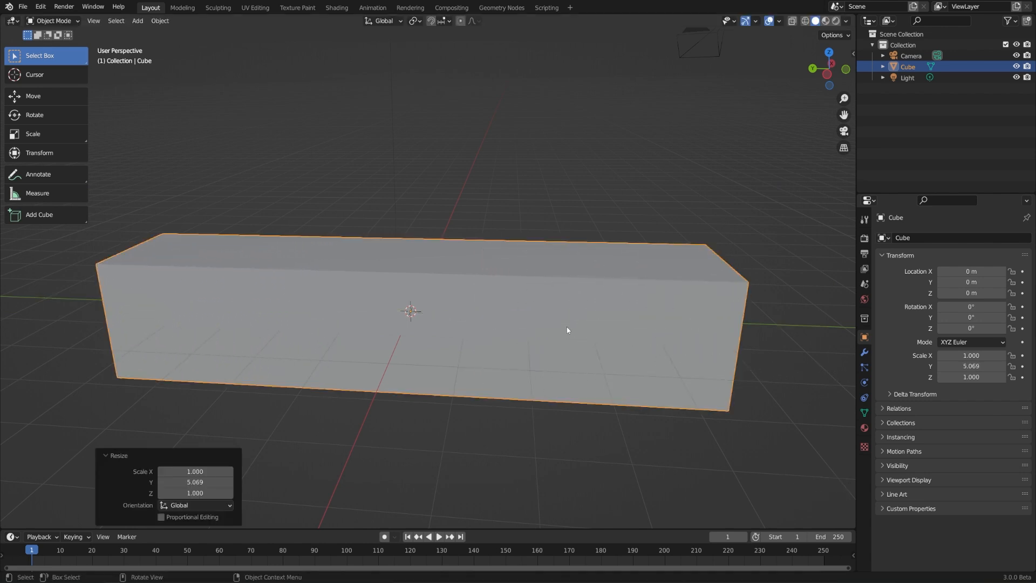
Select the short top edge at the bar's near end in Edit Mode, using edge selection
{"action": "key", "text": "Tab"}
{"action": "middle_click_drag", "start_coordinate": [567, 326], "coordinate": [580, 302], "text": "shift"}
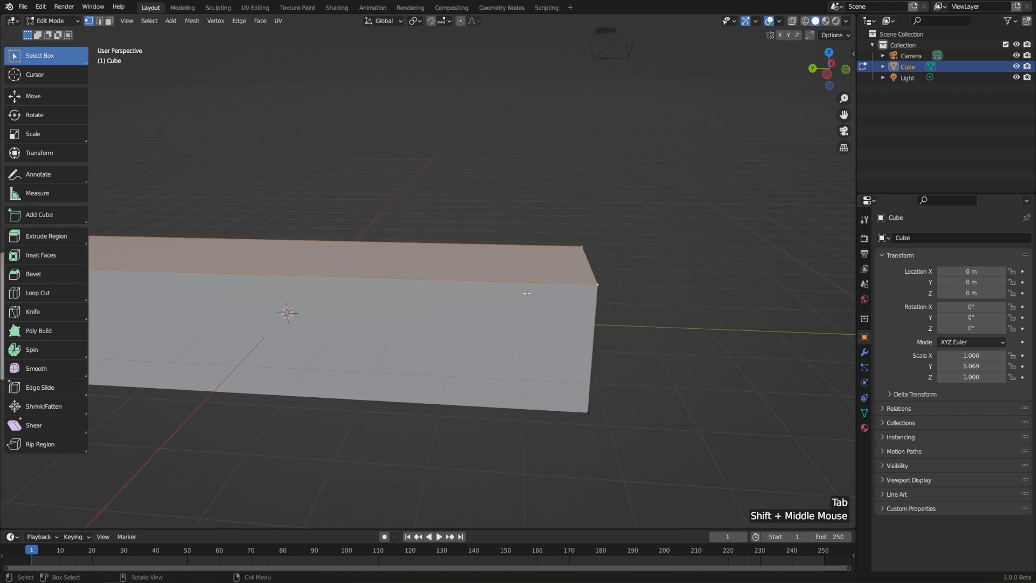
{"action": "key", "text": "2"}
{"action": "middle_click_drag", "start_coordinate": [626, 250], "coordinate": [655, 299]}
{"action": "left_click", "coordinate": [620, 289]}
{"action": "scroll", "coordinate": [591, 273], "scroll_direction": "up", "scroll_amount": 2}
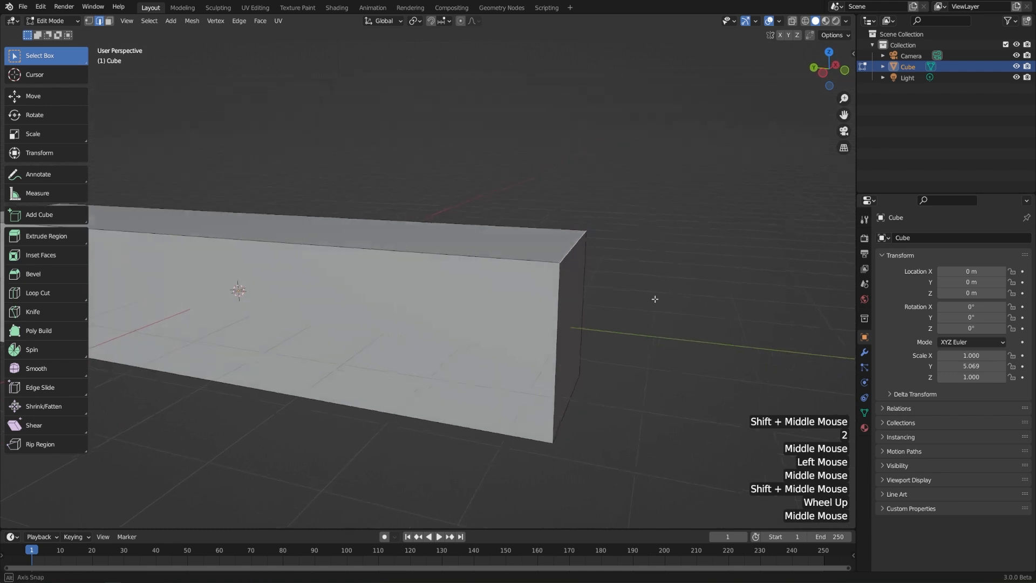
Try beveling the selected end edge with width 0.117 m and one segment, and undo the bevel
{"action": "key", "text": "ctrl"}
{"action": "key", "text": "ctrl+b"}
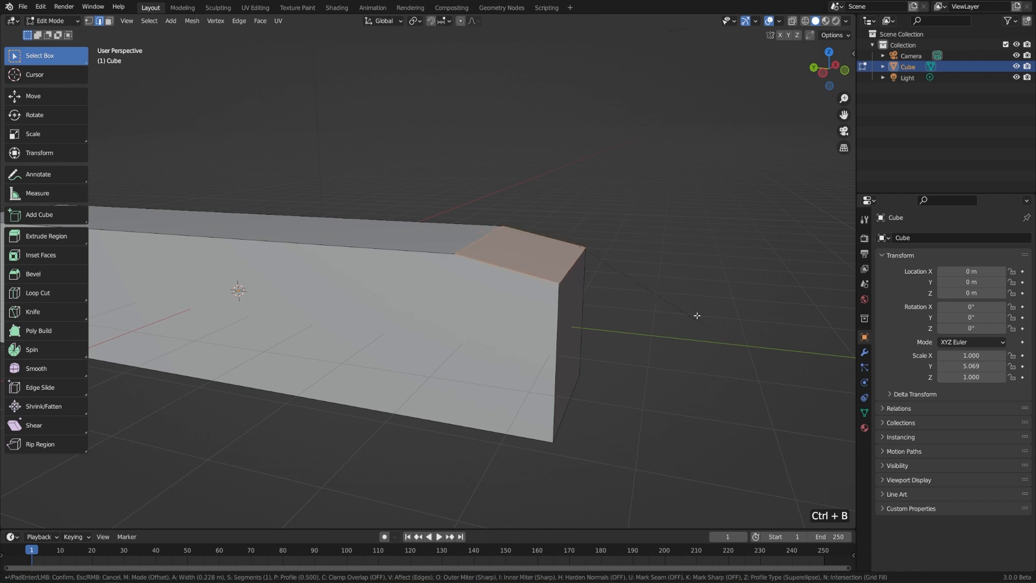
{"action": "left_click", "coordinate": [692, 301]}
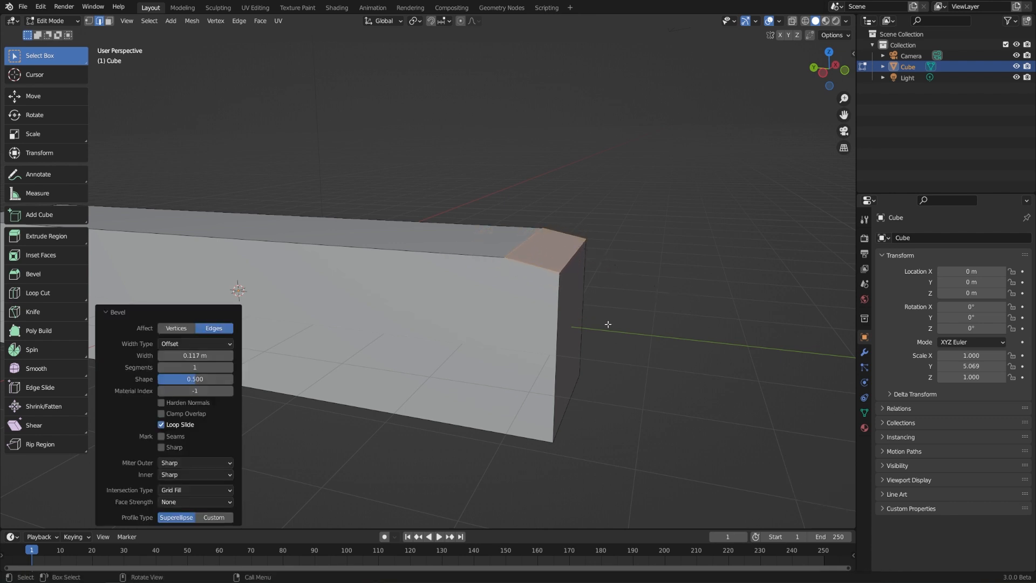
{"action": "middle_click_drag", "start_coordinate": [605, 322], "coordinate": [663, 316]}
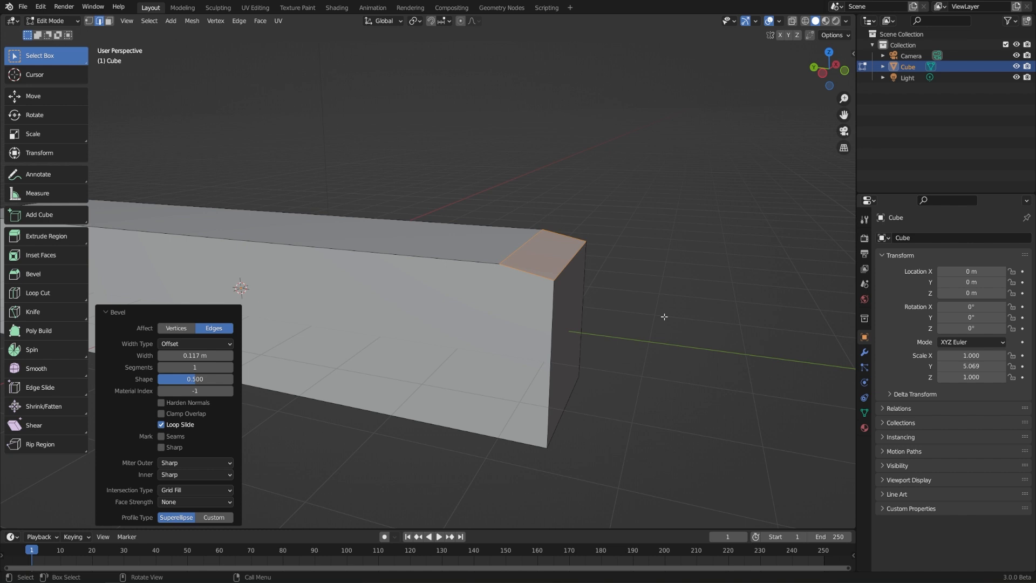
{"action": "key", "text": "ctrl"}
{"action": "key", "text": "ctrl+z"}
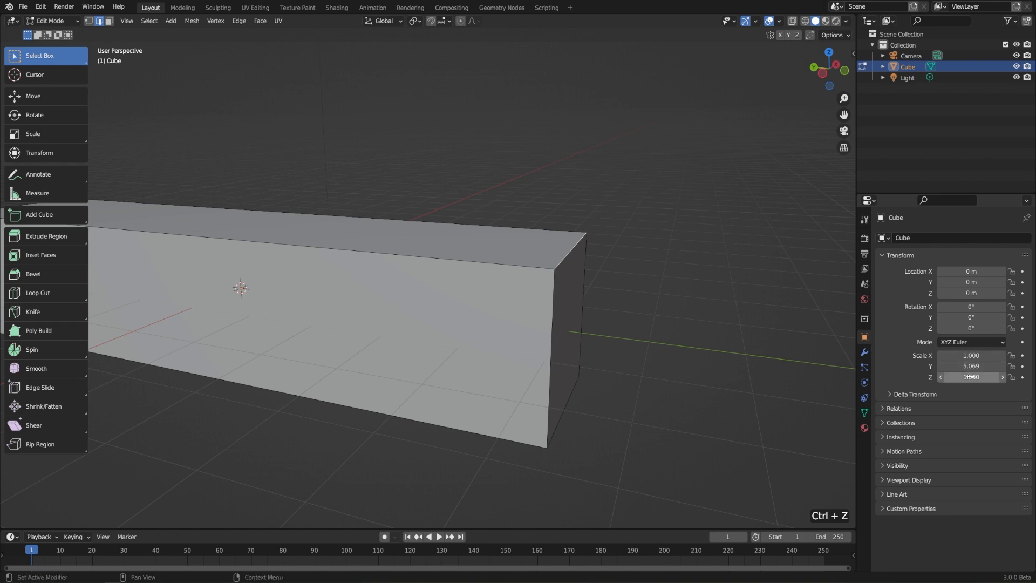
Return to Object Mode and apply the bar's scale
{"action": "key", "text": "Tab"}
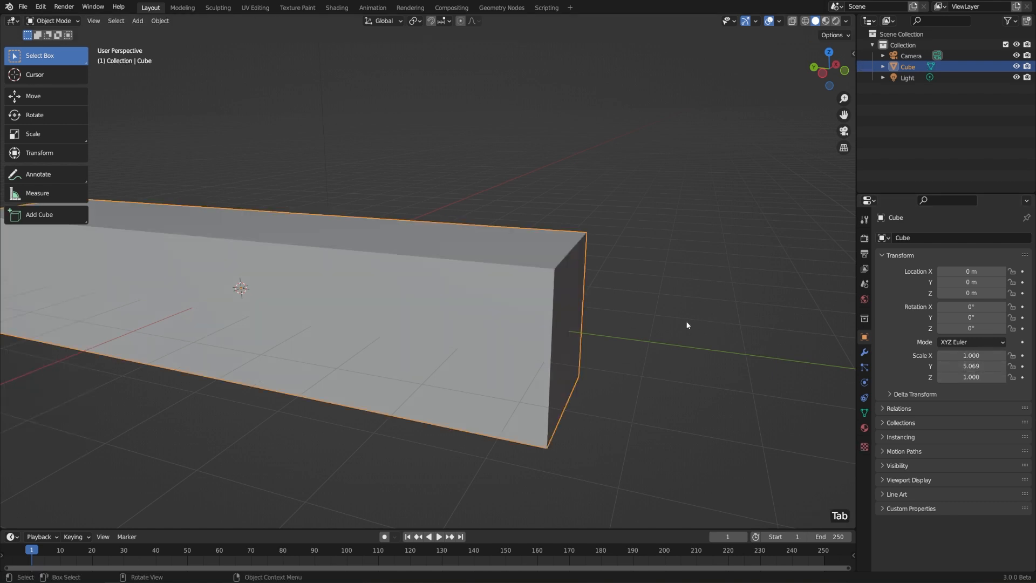
{"action": "left_click", "coordinate": [160, 21]}
{"action": "mouse_move", "coordinate": [167, 78]}
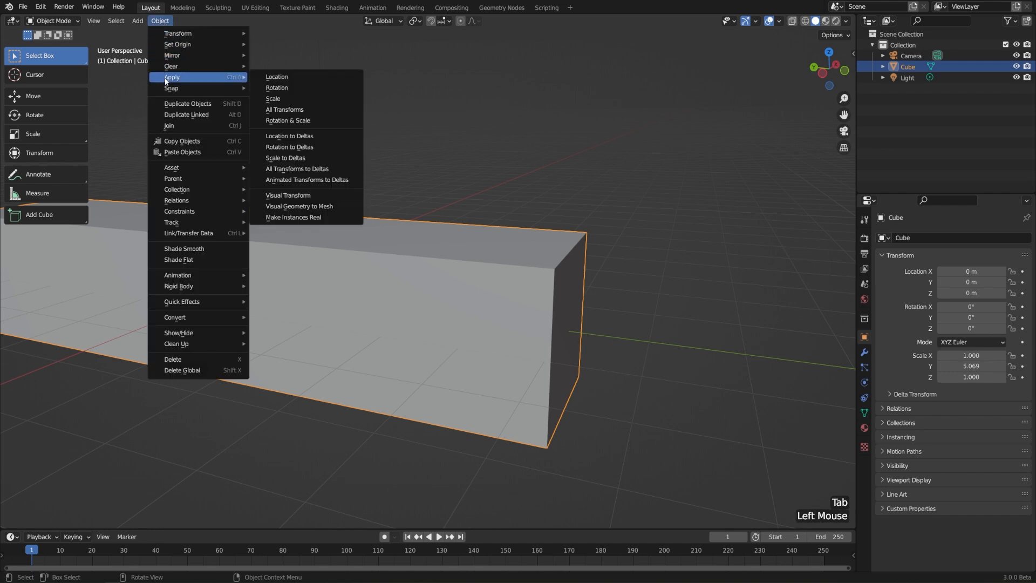
{"action": "left_click", "coordinate": [290, 101]}
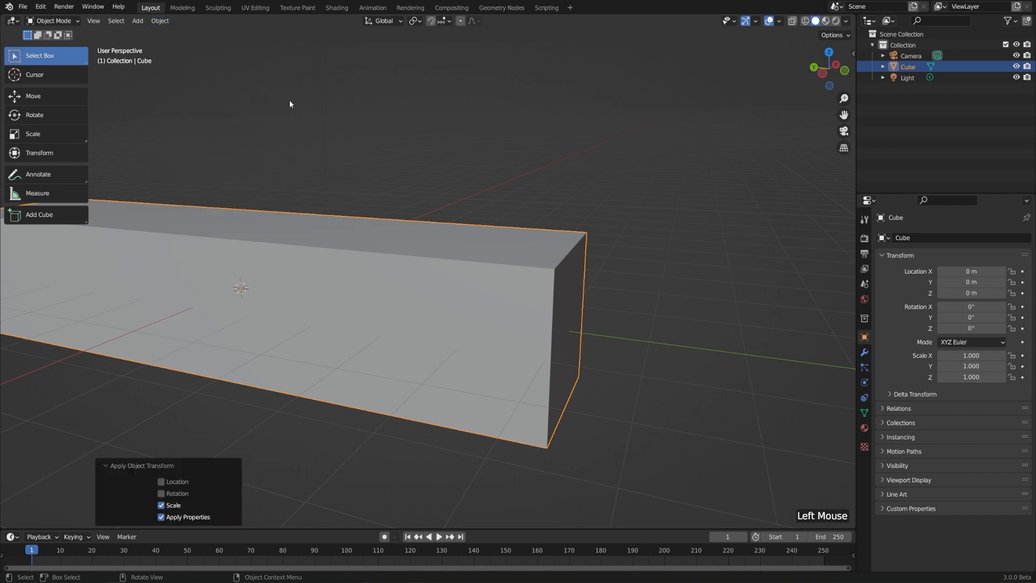
Bevel the bar's short top end edge in Edit Mode with width 0.642 m and one segment
{"action": "key", "text": "Tab"}
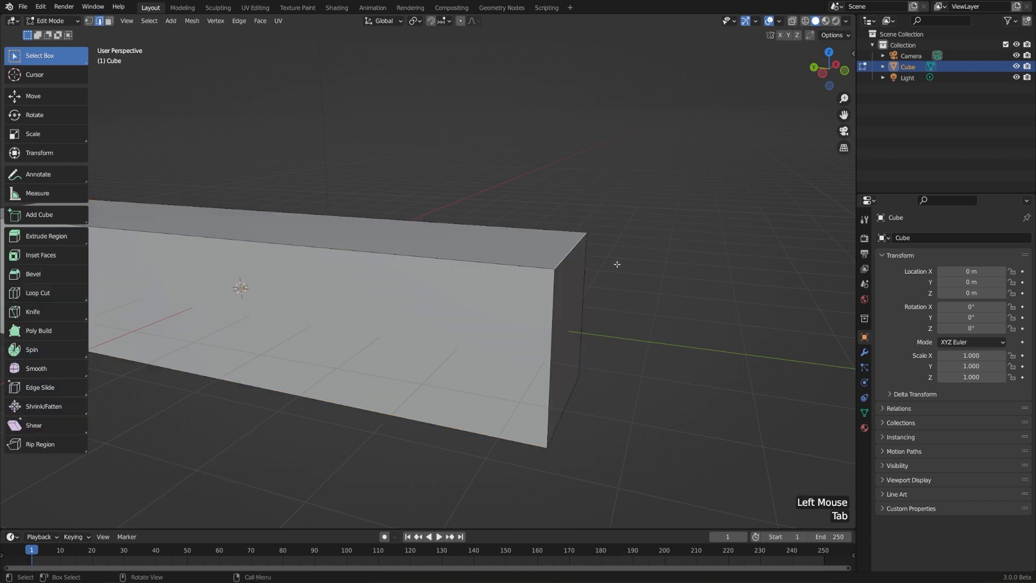
{"action": "key", "text": "ctrl"}
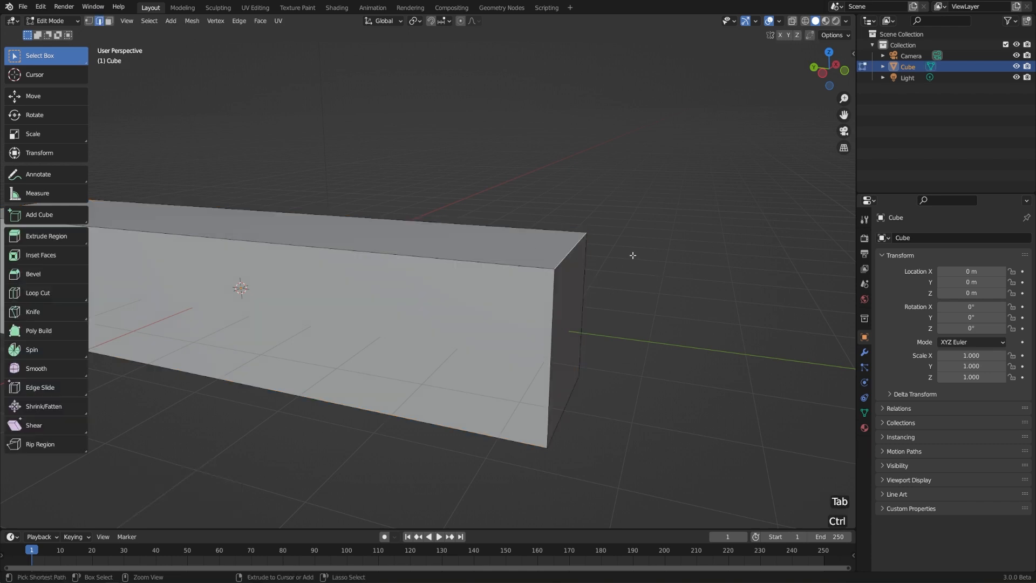
{"action": "key", "text": "ctrl+b"}
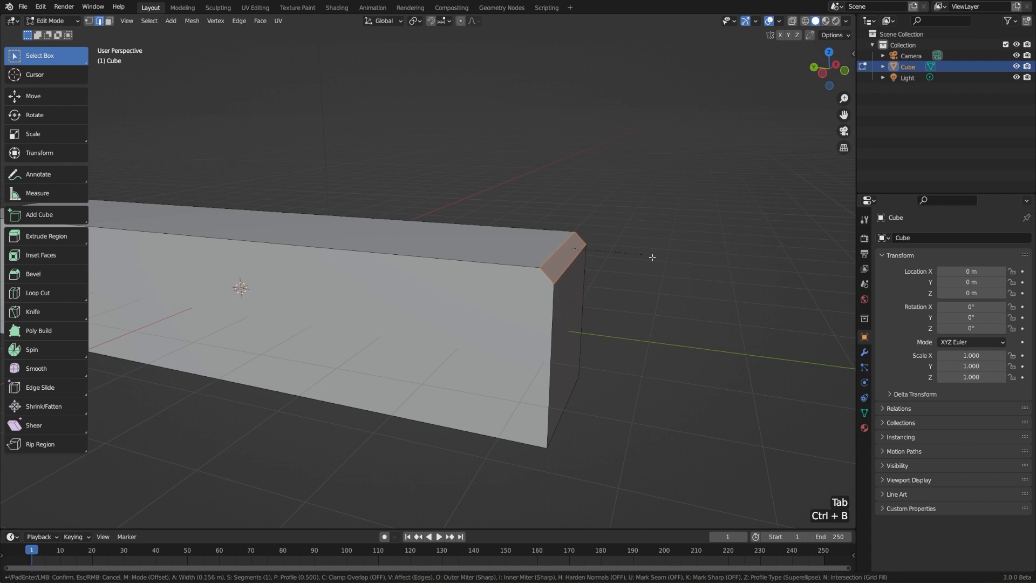
{"action": "left_click", "coordinate": [687, 271]}
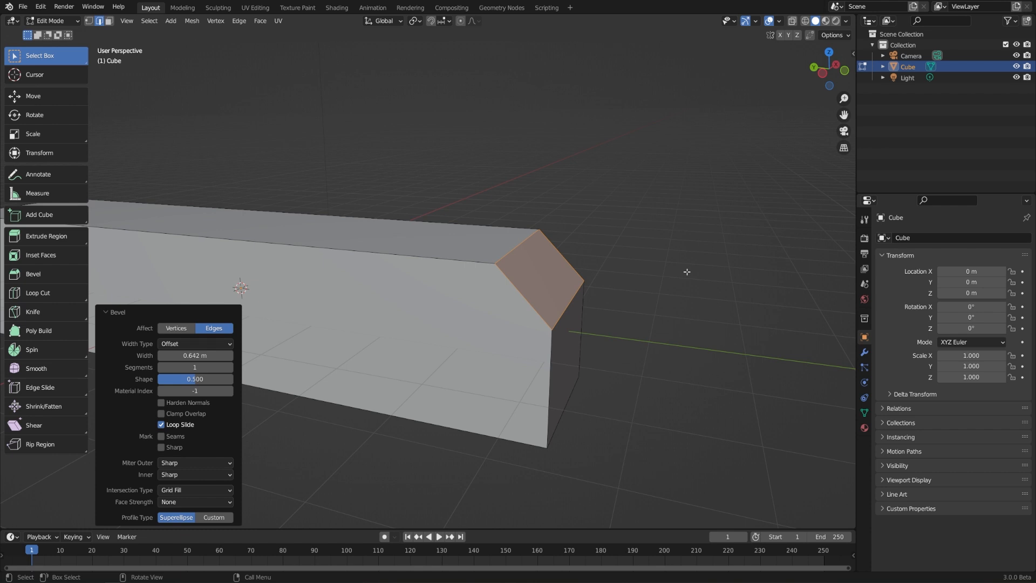
{"action": "scroll", "coordinate": [687, 271], "scroll_direction": "down", "scroll_amount": 2}
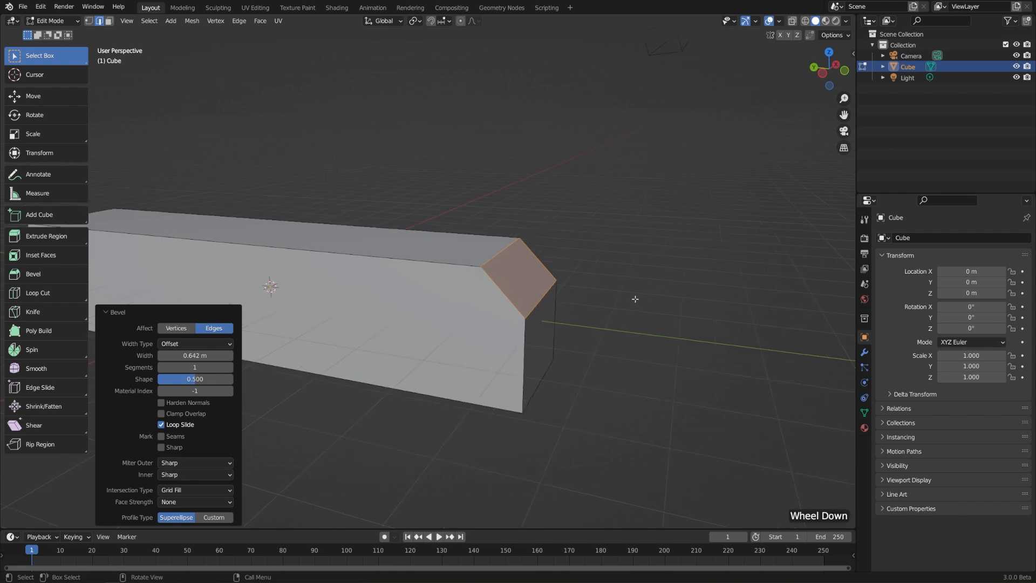
{"action": "middle_click_drag", "start_coordinate": [636, 296], "coordinate": [708, 356], "text": "shift"}
{"action": "middle_click_drag", "start_coordinate": [708, 356], "coordinate": [703, 300], "text": "shift"}
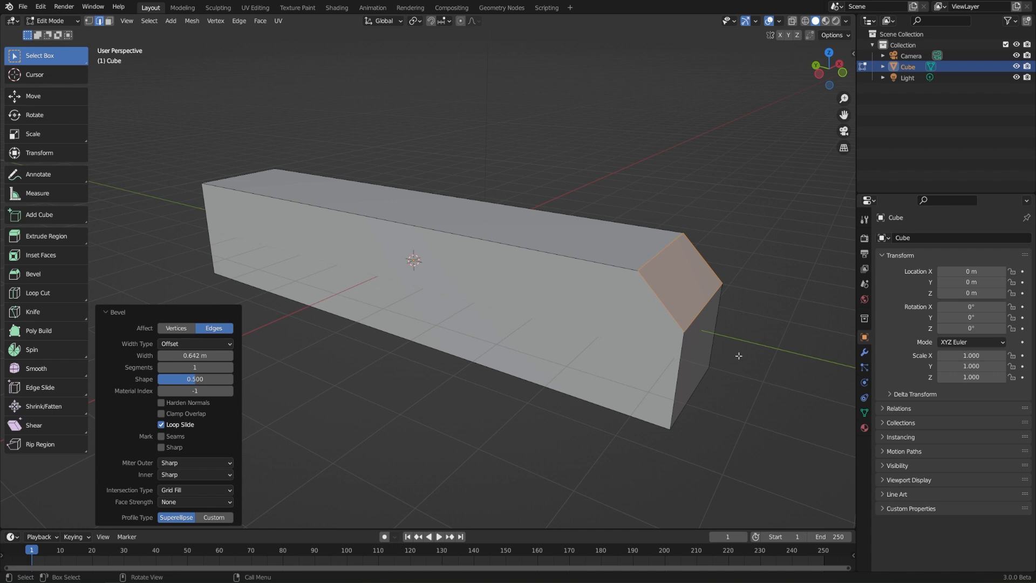
Delete the bar object and add a Monkey mesh, opening it in Edit Mode
{"action": "key", "text": "Tab"}
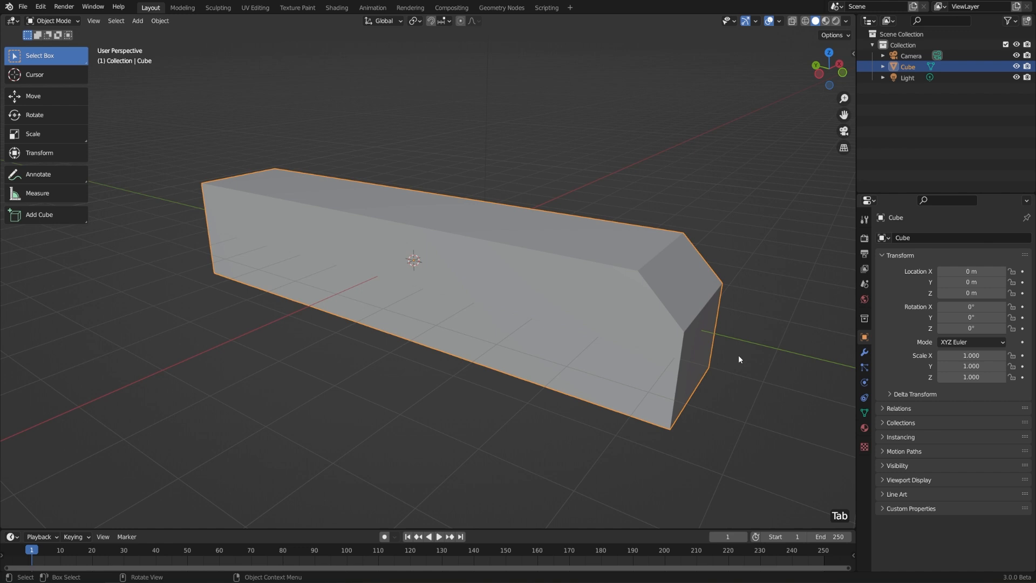
{"action": "key", "text": "Delete"}
{"action": "key", "text": "shift+a"}
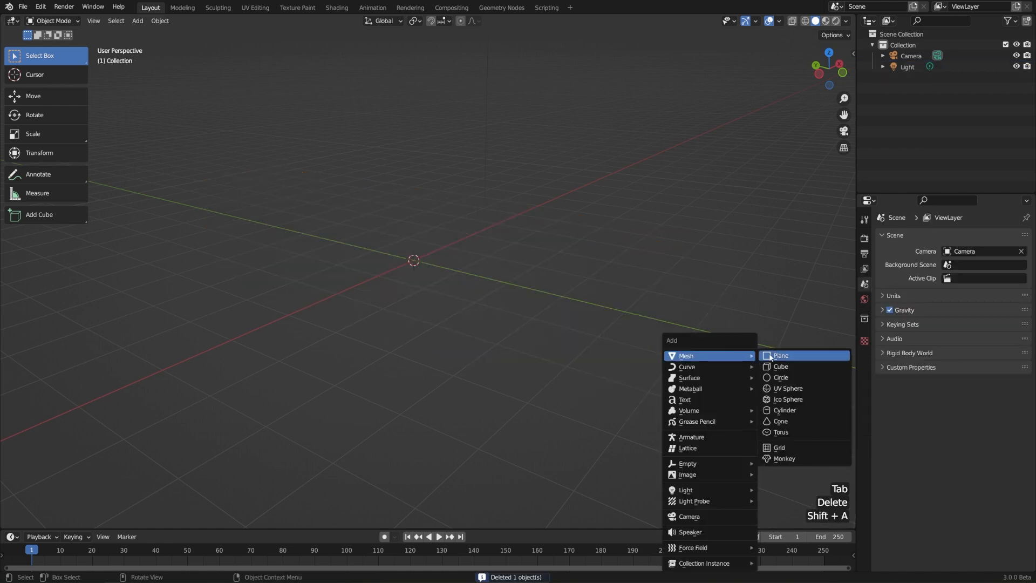
{"action": "left_click", "coordinate": [785, 459]}
{"action": "key", "text": "Tab"}
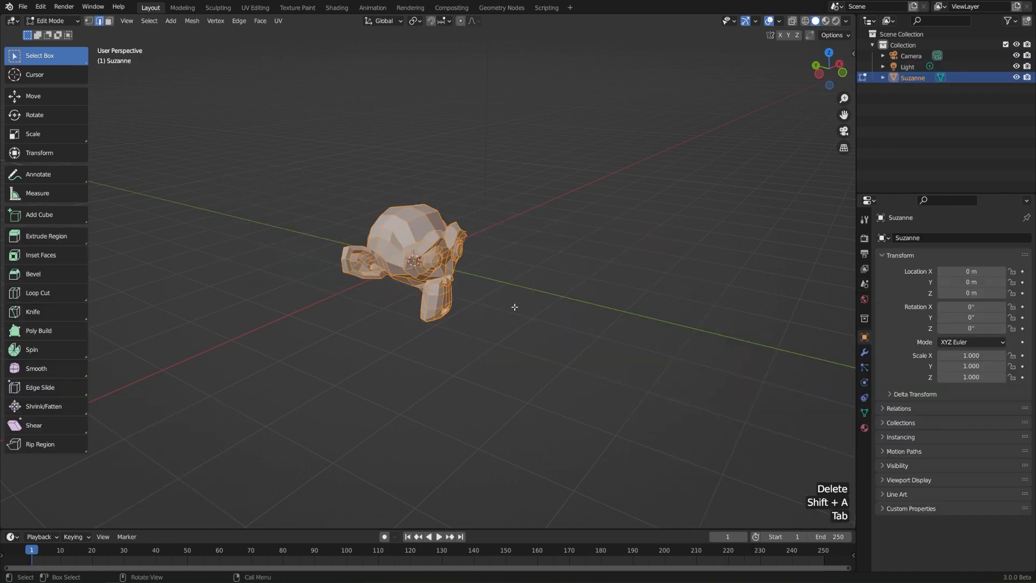
{"action": "middle_click_drag", "start_coordinate": [515, 307], "coordinate": [508, 341]}
{"action": "scroll", "coordinate": [501, 324], "scroll_direction": "up", "scroll_amount": 1}
{"action": "scroll", "coordinate": [508, 341], "scroll_direction": "up", "scroll_amount": 2}
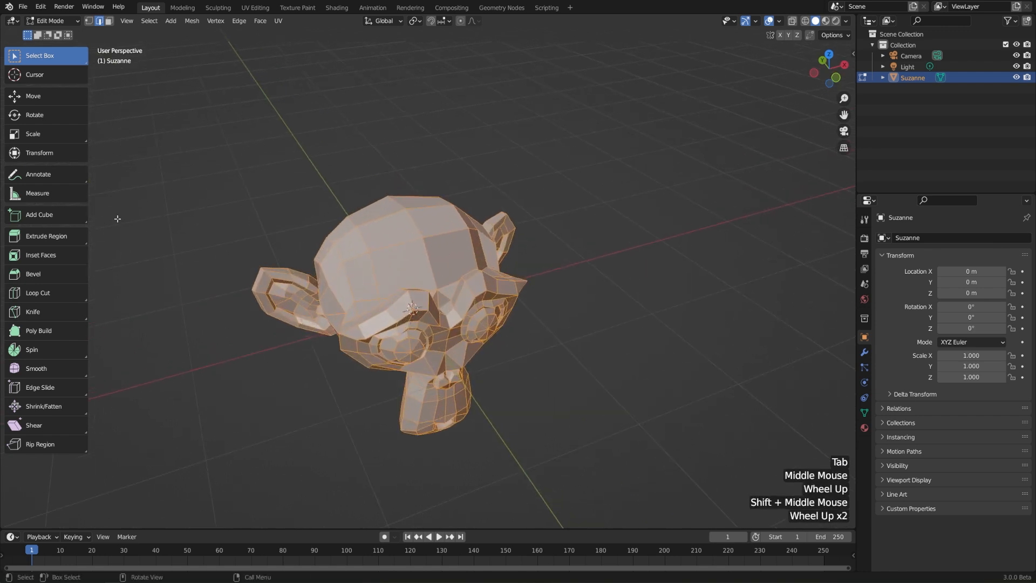
Deselect the whole mesh, try adding a single loop cut around the monkey's head, and undo the cut
{"action": "left_click", "coordinate": [67, 290]}
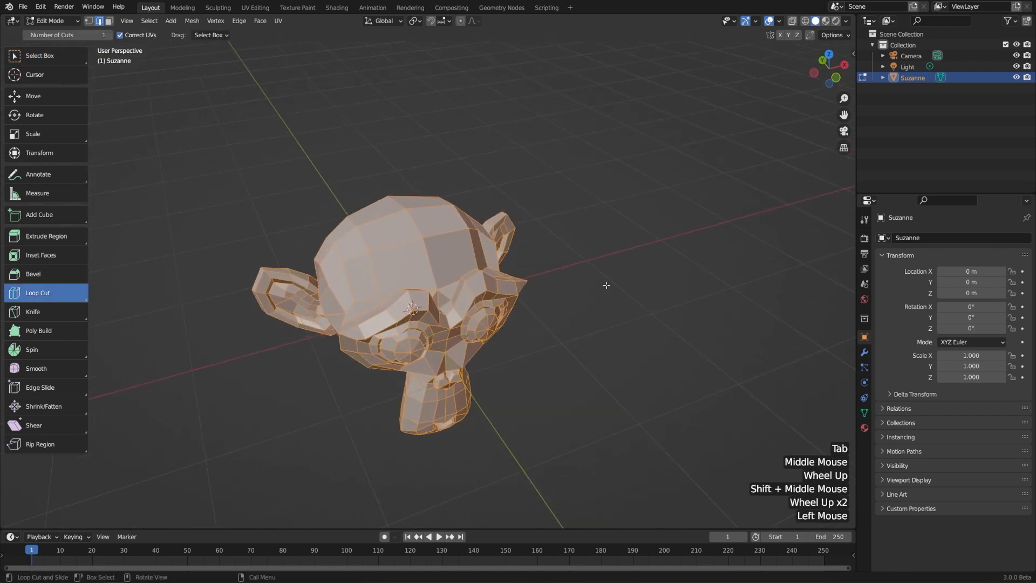
{"action": "key", "text": "alt+a"}
{"action": "middle_click_drag", "start_coordinate": [565, 291], "coordinate": [628, 291]}
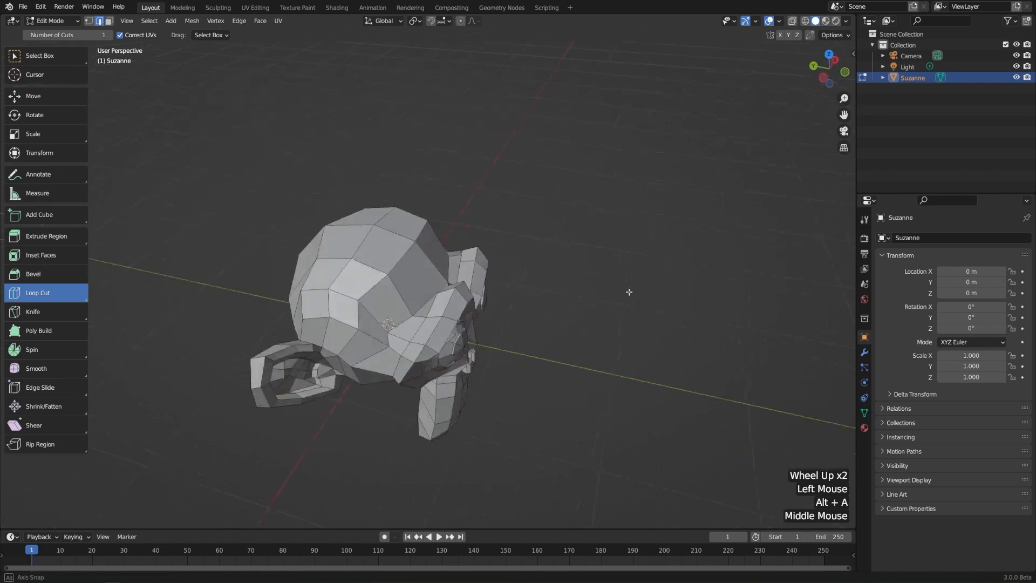
{"action": "scroll", "coordinate": [628, 292], "scroll_direction": "up", "scroll_amount": 1}
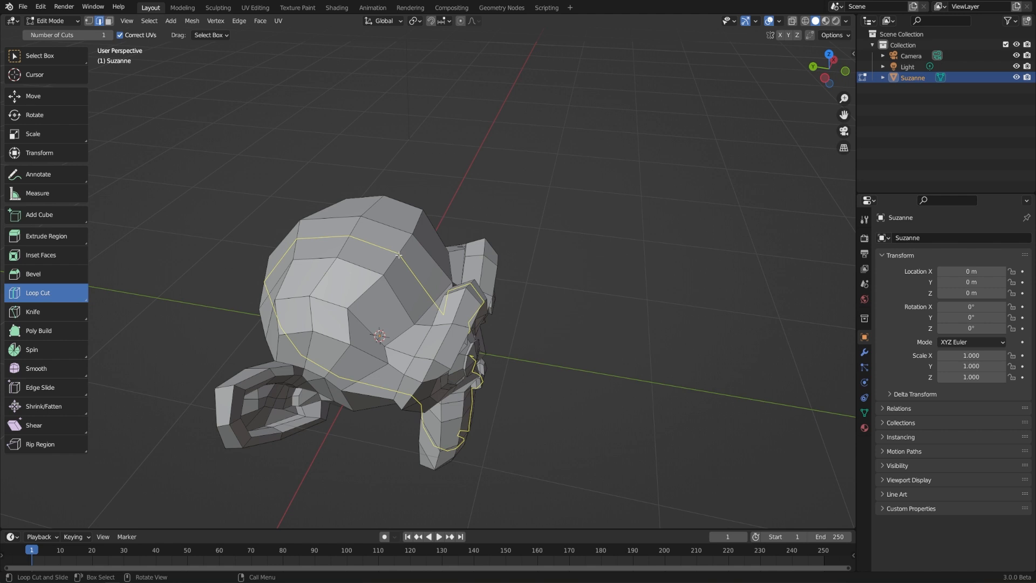
{"action": "left_click", "coordinate": [399, 255]}
{"action": "middle_click", "coordinate": [567, 253]}
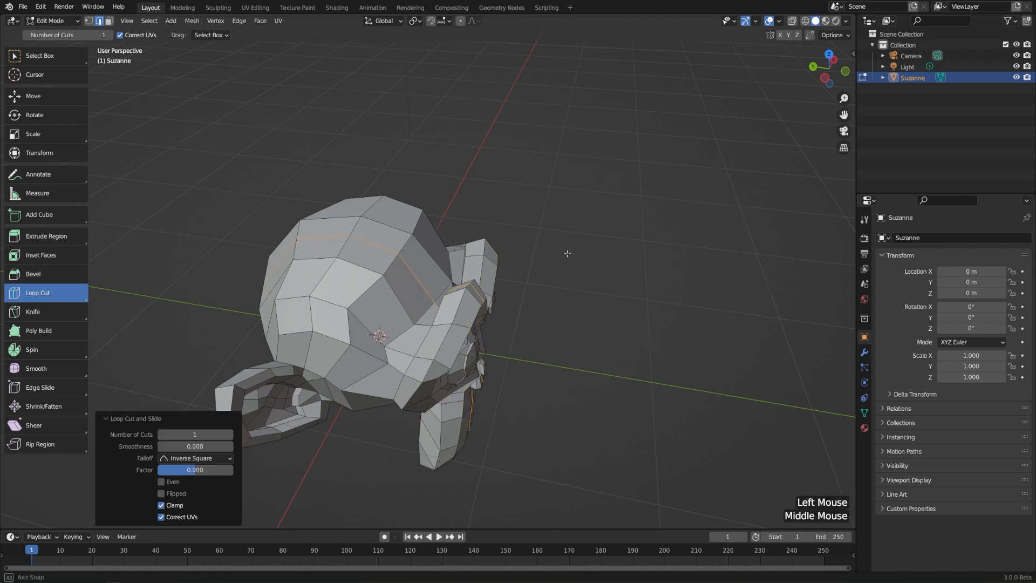
{"action": "middle_click_drag", "start_coordinate": [568, 253], "coordinate": [658, 272]}
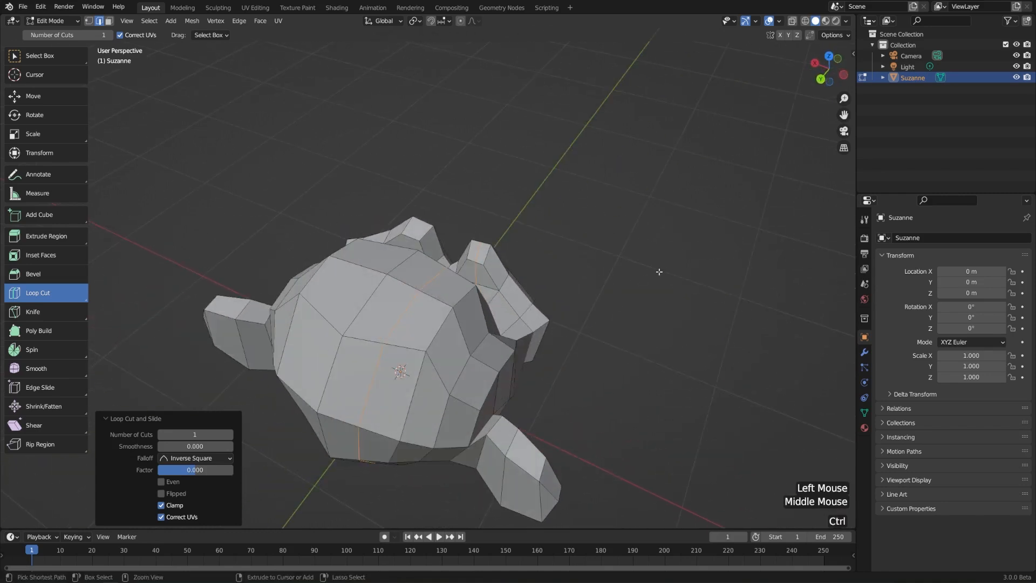
{"action": "key", "text": "ctrl+z"}
Switch back to the Select Box tool and select an edge on the side of the monkey's head above the ear
{"action": "middle_click_drag", "start_coordinate": [641, 369], "coordinate": [576, 281]}
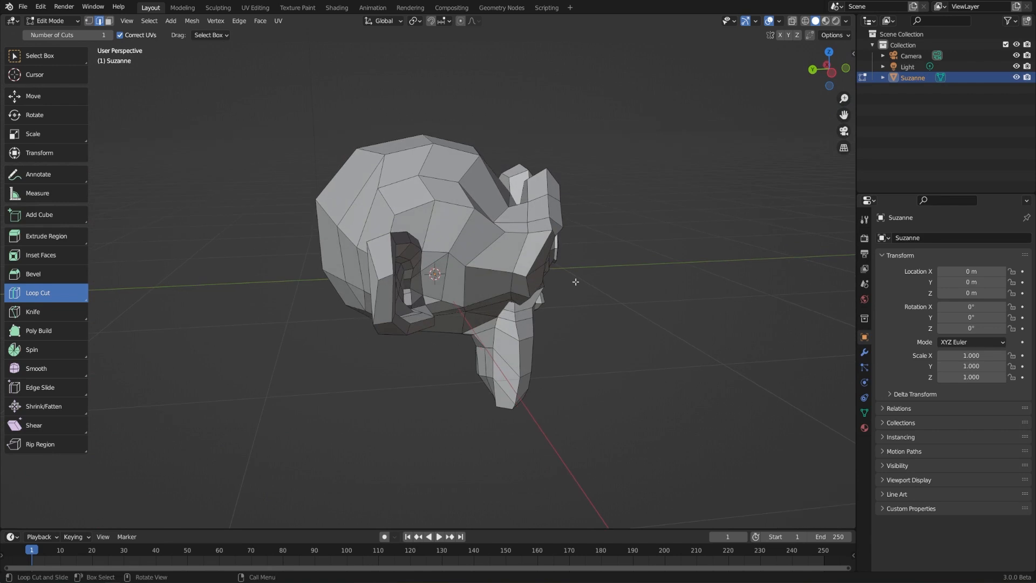
{"action": "middle_click_drag", "start_coordinate": [576, 282], "coordinate": [652, 317]}
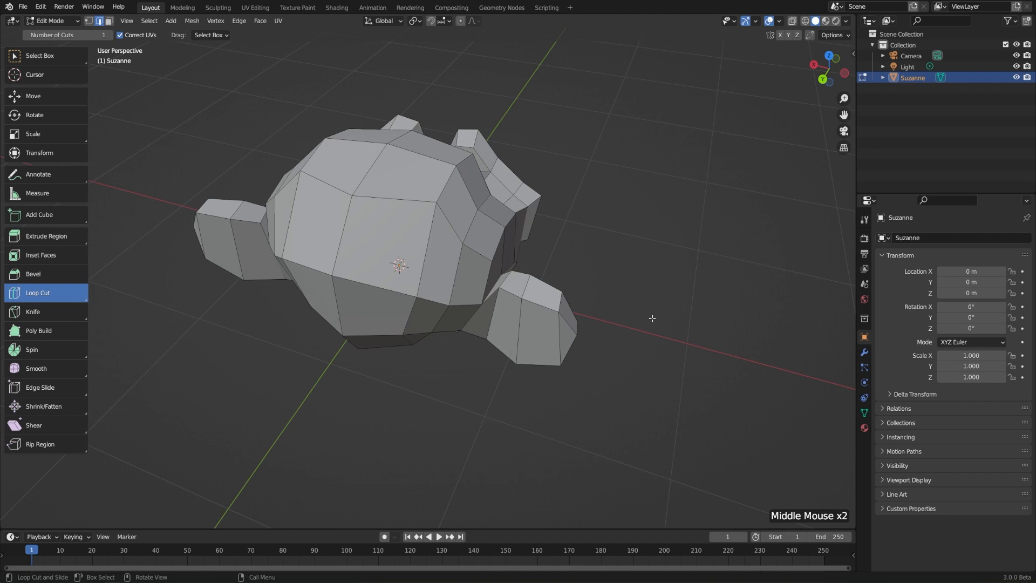
{"action": "scroll", "coordinate": [652, 318], "scroll_direction": "up", "scroll_amount": 1}
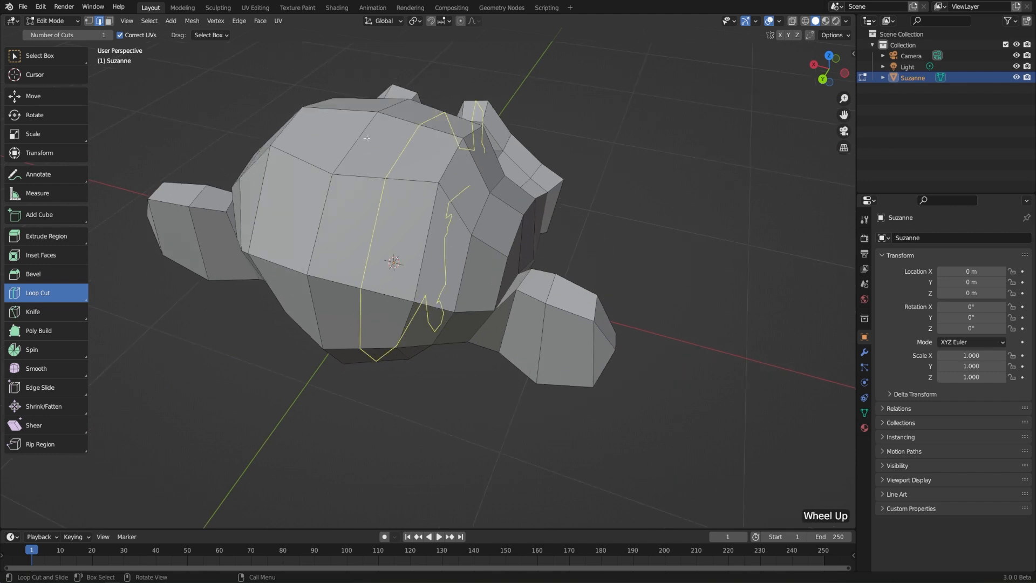
{"action": "left_click", "coordinate": [57, 54]}
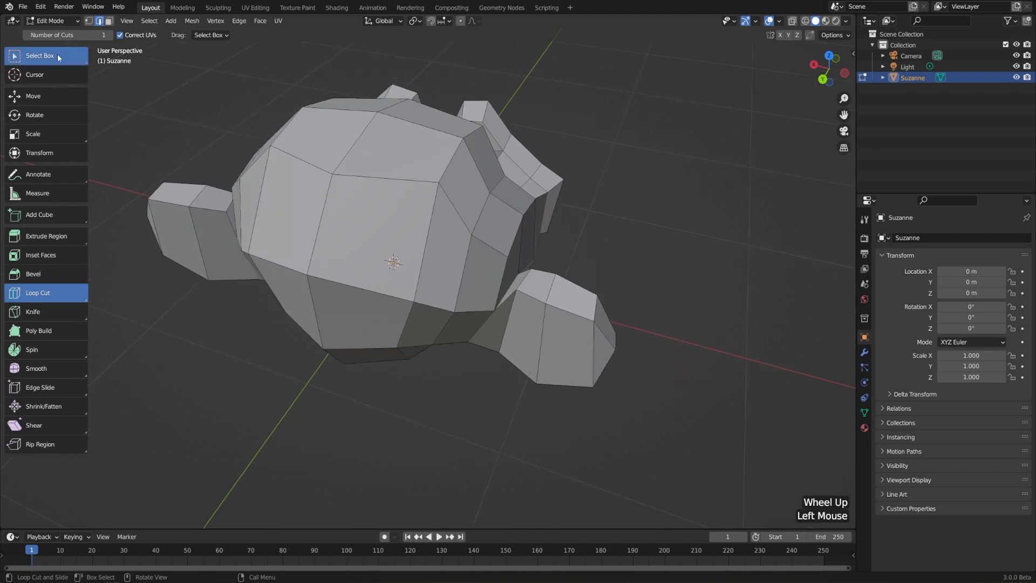
{"action": "left_click", "coordinate": [502, 248]}
{"action": "middle_click_drag", "start_coordinate": [512, 252], "coordinate": [536, 274]}
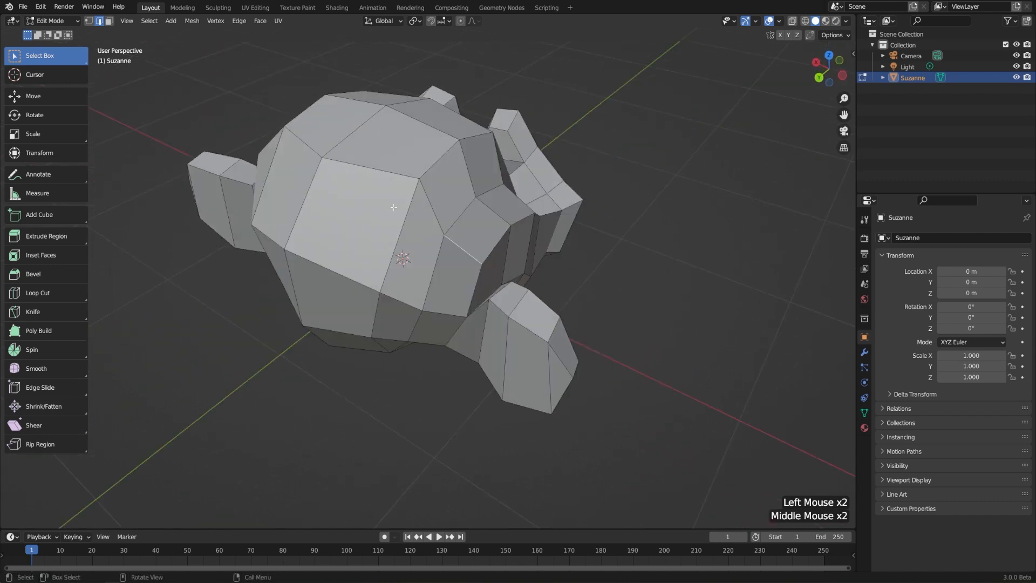
Add neighbouring edges to the selection one at a time, forming a continuous path over the monkey's head
{"action": "key", "text": "shift"}
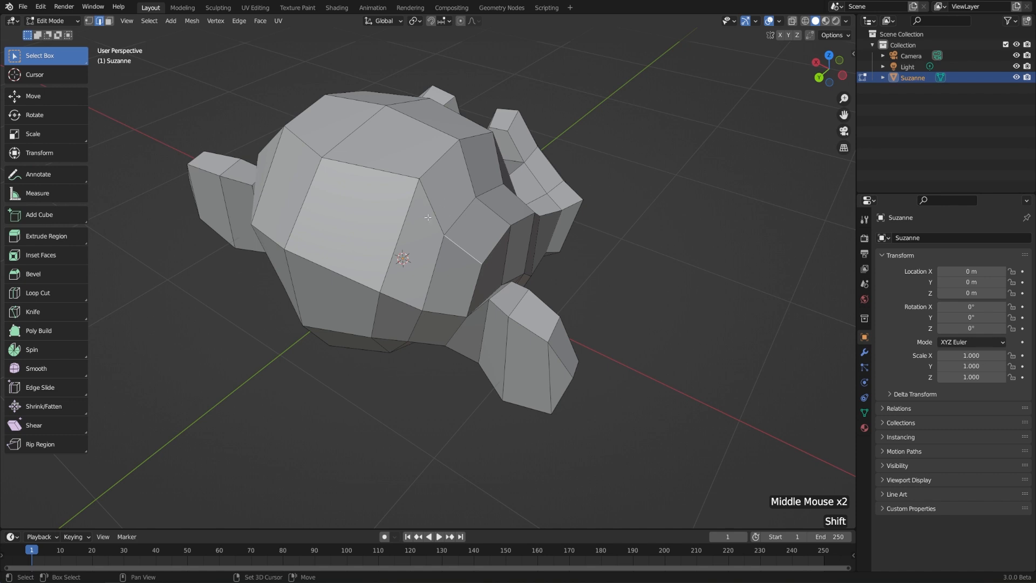
{"action": "left_click", "coordinate": [432, 205], "text": "shift"}
{"action": "middle_click_drag", "start_coordinate": [431, 205], "coordinate": [513, 279]}
{"action": "scroll", "coordinate": [514, 281], "scroll_direction": "up", "scroll_amount": 2}
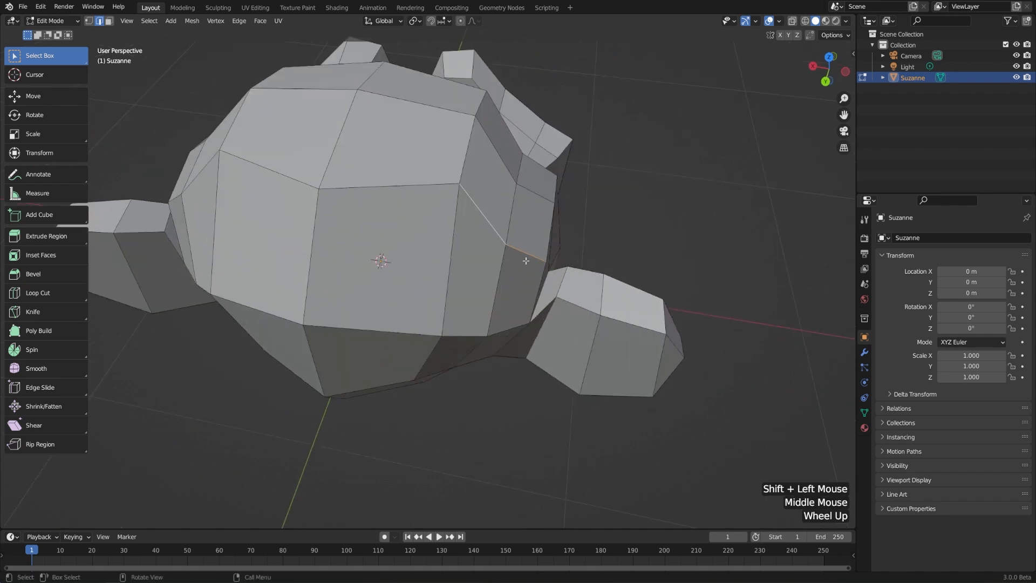
{"action": "key", "text": "shift"}
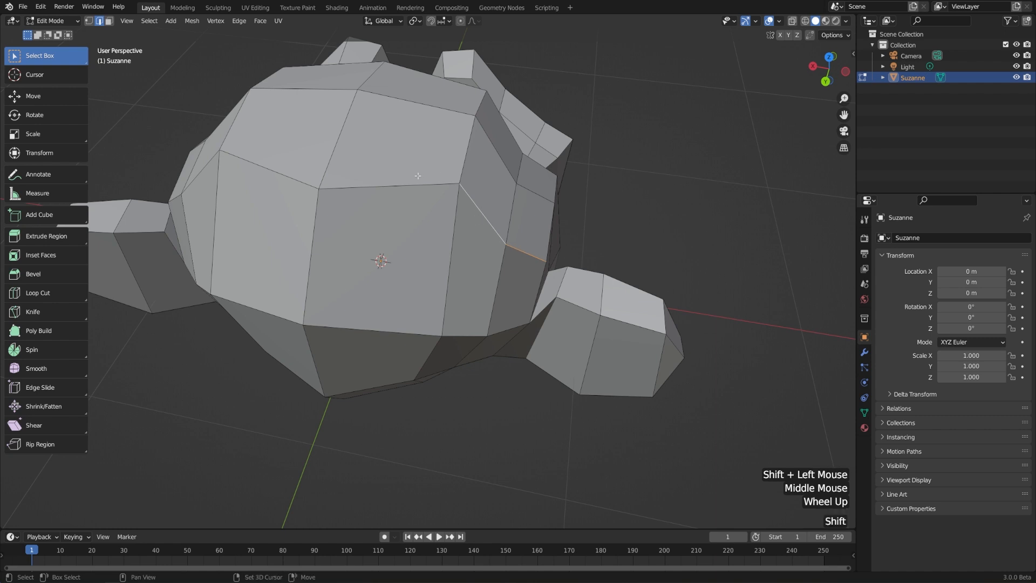
{"action": "left_click", "coordinate": [401, 186], "text": "shift"}
{"action": "left_click", "coordinate": [401, 186], "text": "shift"}
{"action": "middle_click_drag", "start_coordinate": [401, 186], "coordinate": [456, 264]}
{"action": "left_click", "coordinate": [307, 242], "text": "shift"}
{"action": "left_click", "coordinate": [307, 243], "text": "shift"}
{"action": "scroll", "coordinate": [316, 285], "scroll_direction": "up", "scroll_amount": 1}
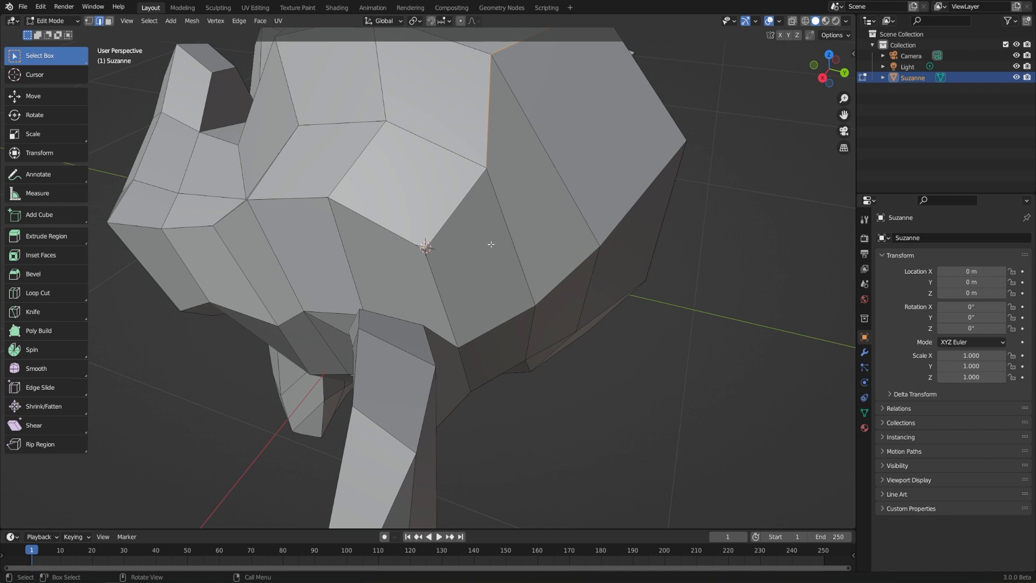
{"action": "scroll", "coordinate": [490, 244], "scroll_direction": "down", "scroll_amount": 1}
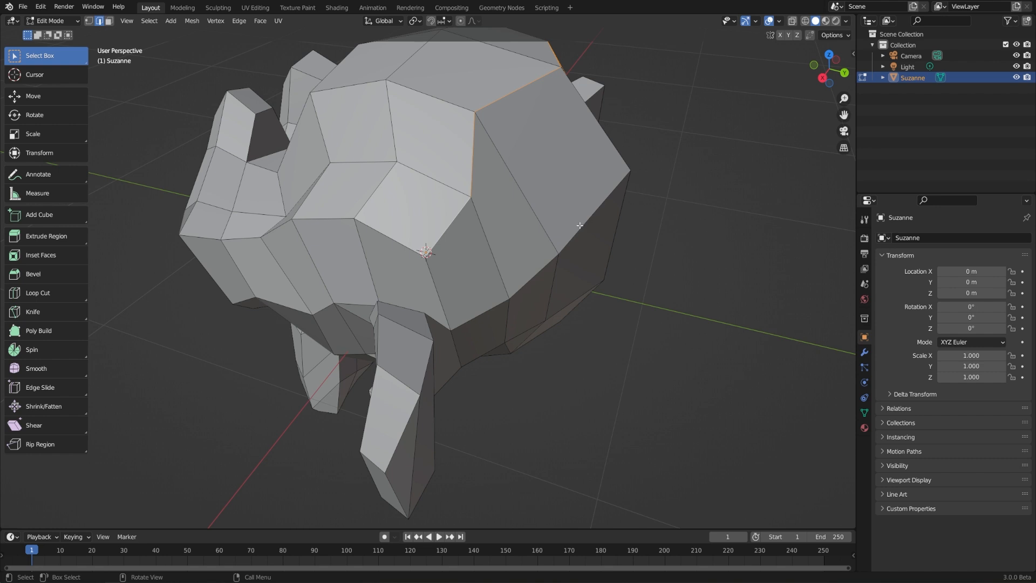
Select a single edge high on the back of the head, and loop-select the whole edge loop through it
{"action": "middle_click_drag", "start_coordinate": [533, 113], "coordinate": [451, 162]}
{"action": "left_click", "coordinate": [451, 163]}
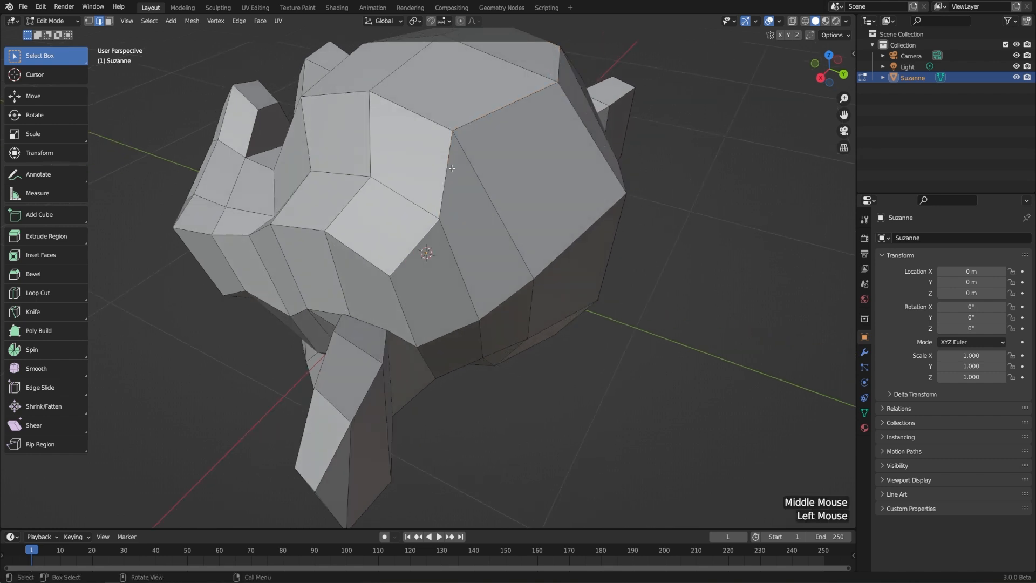
{"action": "left_click", "coordinate": [452, 167]}
{"action": "left_click", "coordinate": [478, 116]}
{"action": "middle_click_drag", "start_coordinate": [479, 116], "coordinate": [561, 150]}
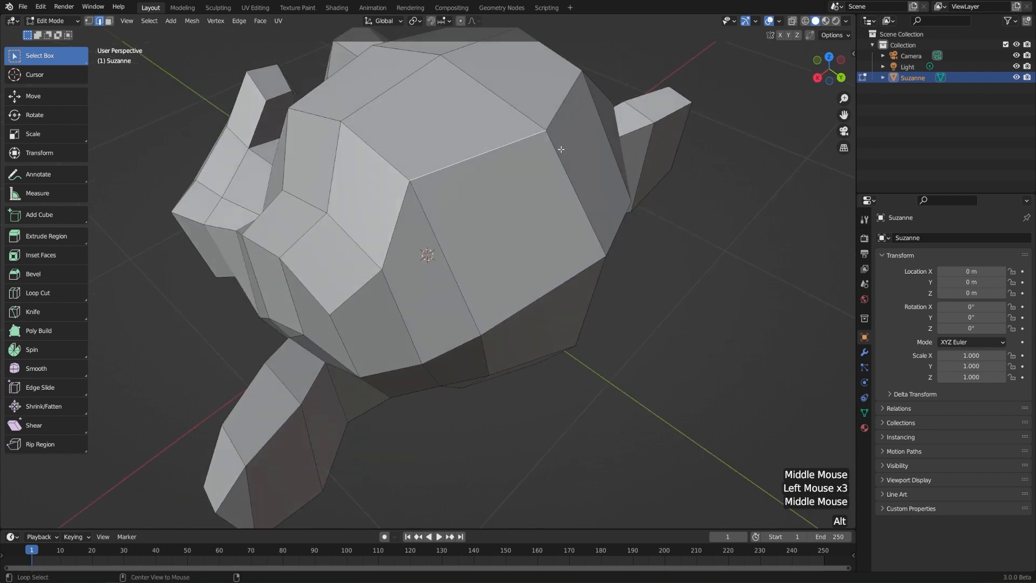
{"action": "left_click", "coordinate": [522, 141], "text": "alt"}
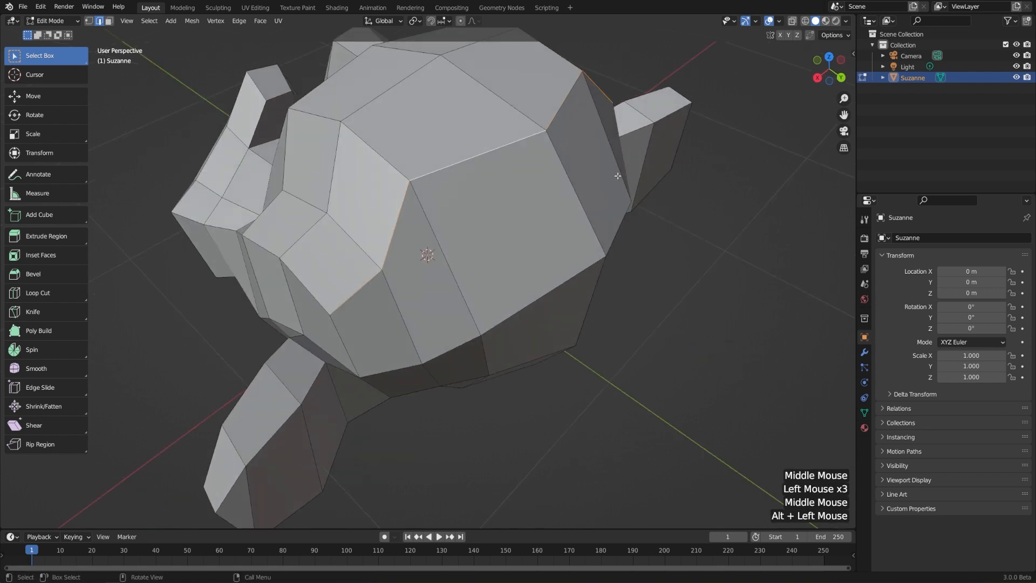
{"action": "middle_click_drag", "start_coordinate": [618, 176], "coordinate": [507, 169]}
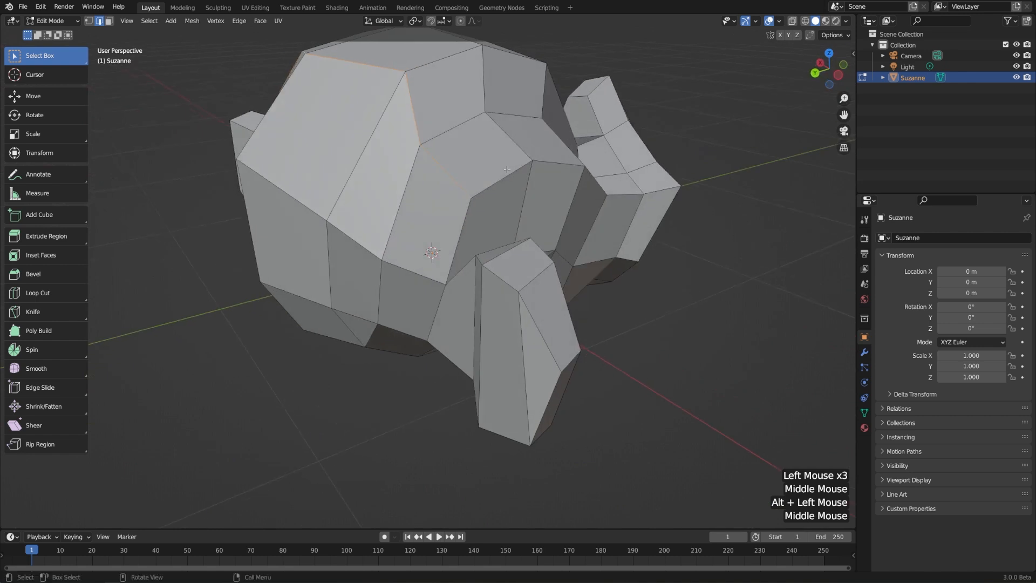
Select the edge loop low around the back of the head, followed by the loop along the head's centre line
{"action": "left_click", "coordinate": [288, 192], "text": "alt"}
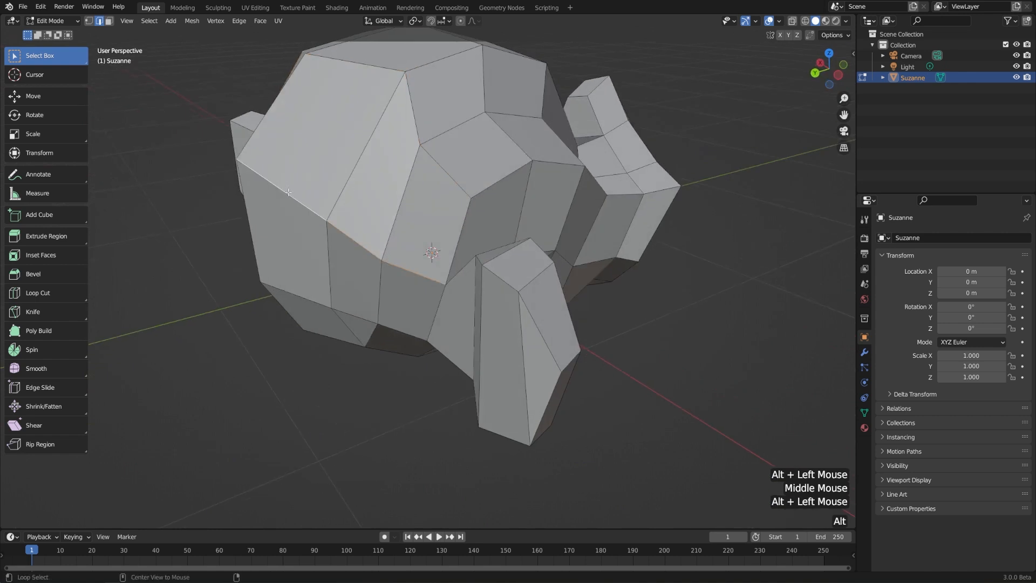
{"action": "middle_click_drag", "start_coordinate": [302, 245], "coordinate": [407, 245]}
{"action": "scroll", "coordinate": [578, 218], "scroll_direction": "down", "scroll_amount": 3}
{"action": "left_click", "coordinate": [367, 292], "text": "alt"}
Examine how the centre-line edge loop runs from the forehead down over the nose, muzzle and mouth
{"action": "scroll", "coordinate": [389, 302], "scroll_direction": "up", "scroll_amount": 1}
{"action": "scroll", "coordinate": [345, 270], "scroll_direction": "up", "scroll_amount": 1}
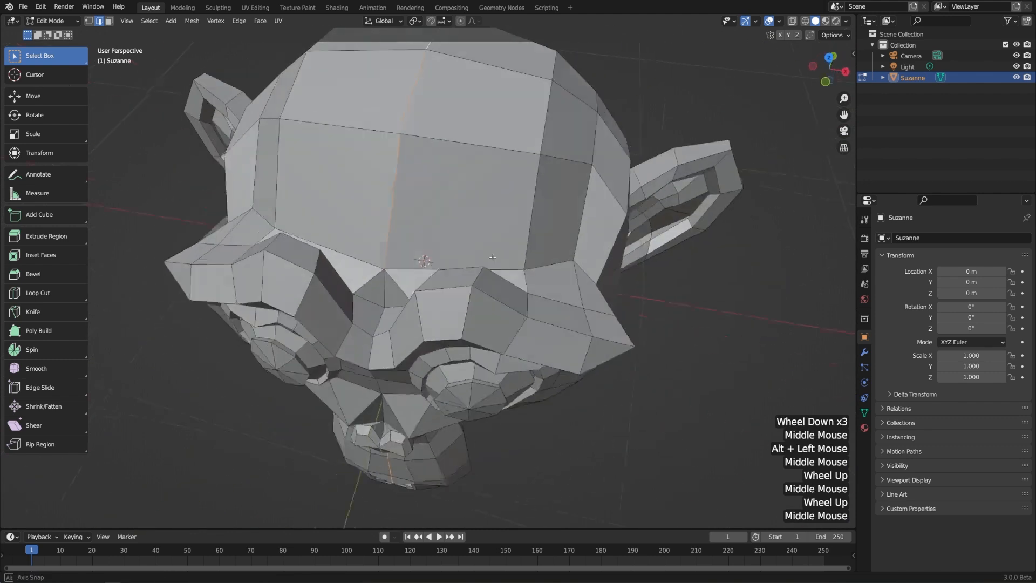
{"action": "scroll", "coordinate": [407, 245], "scroll_direction": "up", "scroll_amount": 1}
{"action": "middle_click_drag", "start_coordinate": [399, 284], "coordinate": [421, 196]}
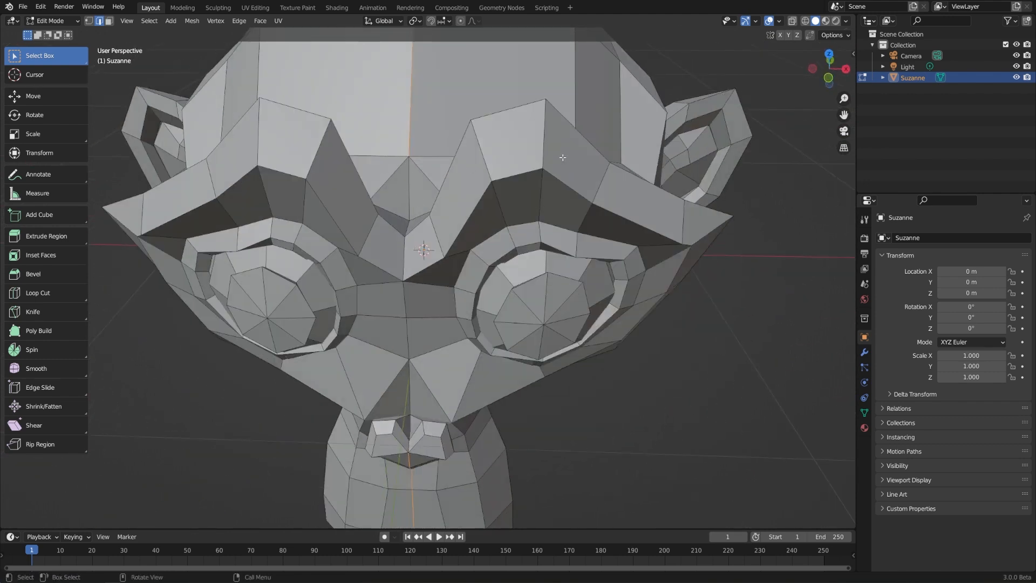
{"action": "middle_click_drag", "start_coordinate": [562, 157], "coordinate": [475, 270]}
{"action": "middle_click_drag", "start_coordinate": [475, 270], "coordinate": [437, 130]}
{"action": "middle_click_drag", "start_coordinate": [437, 130], "coordinate": [424, 115], "text": "shift"}
{"action": "scroll", "coordinate": [406, 214], "scroll_direction": "up", "scroll_amount": 2}
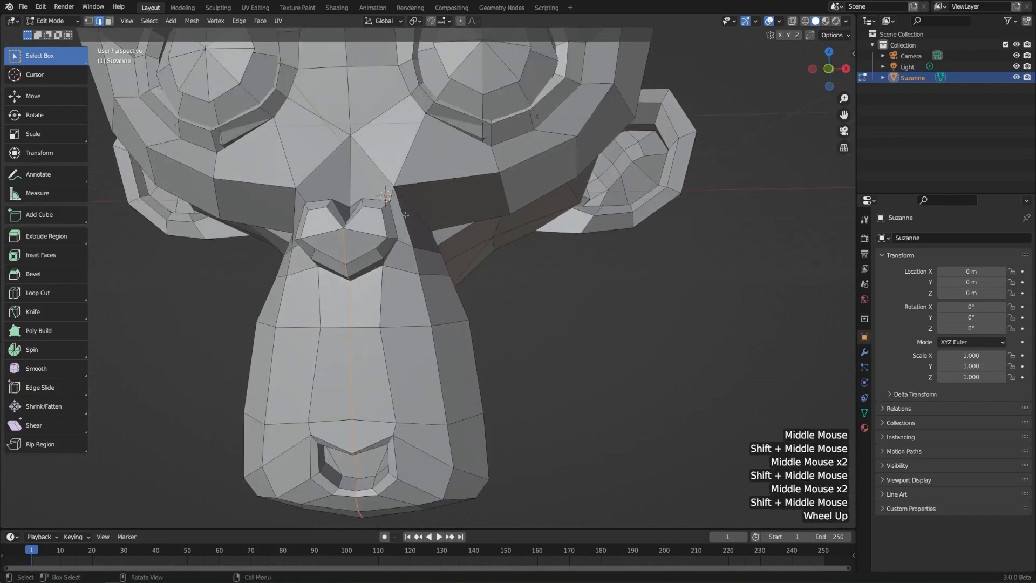
{"action": "middle_click_drag", "start_coordinate": [405, 215], "coordinate": [413, 261]}
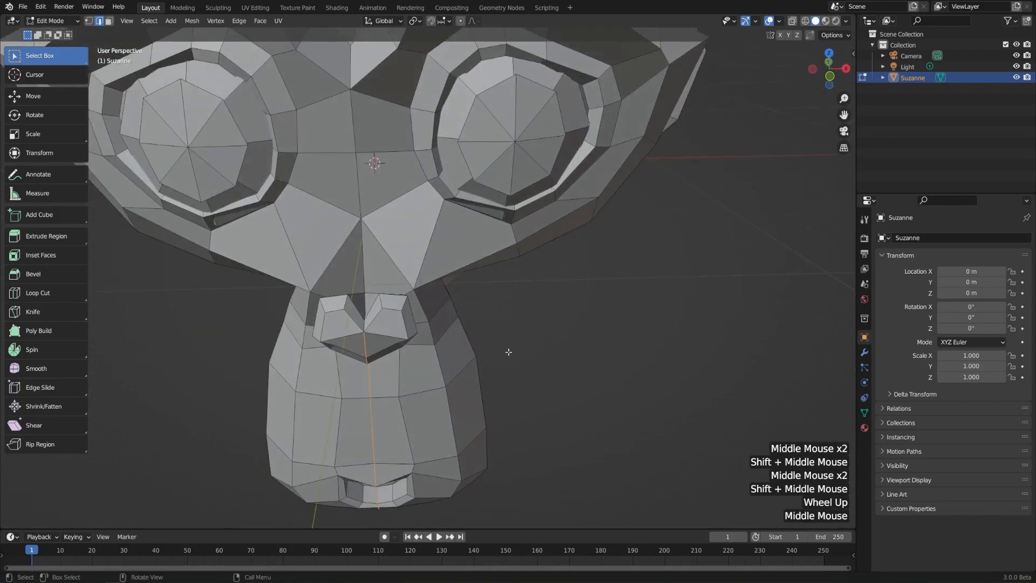
{"action": "scroll", "coordinate": [508, 352], "scroll_direction": "down", "scroll_amount": 2}
Loop-select an edge loop that runs across the monkey's ear
{"action": "middle_click_drag", "start_coordinate": [508, 352], "coordinate": [659, 289]}
{"action": "left_click", "coordinate": [490, 134], "text": "alt"}
{"action": "left_click", "coordinate": [518, 162], "text": "alt"}
{"action": "left_click", "coordinate": [522, 160], "text": "alt"}
{"action": "left_click", "coordinate": [658, 289], "text": "alt"}
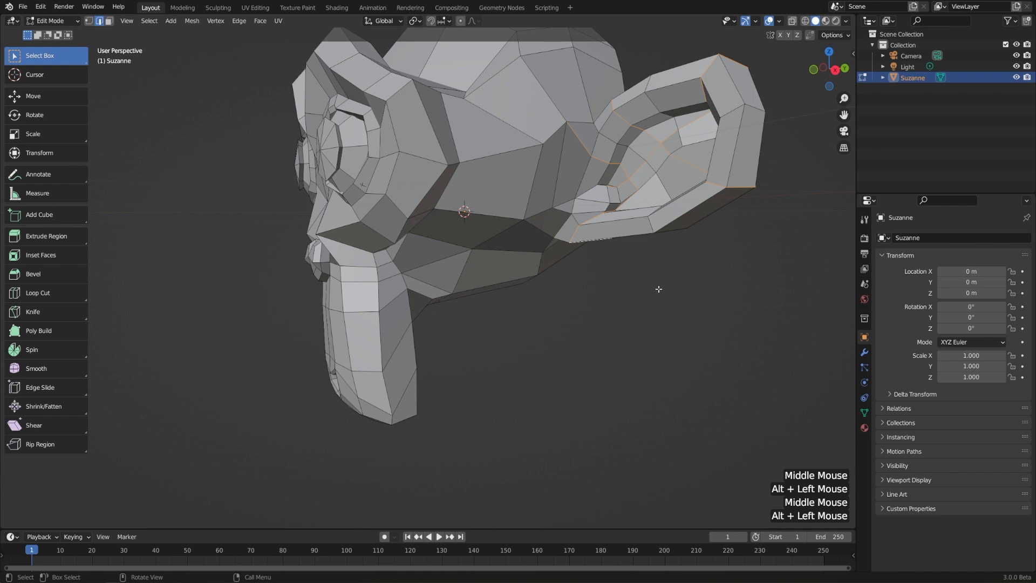
{"action": "mouse_move", "coordinate": [658, 288]}
{"action": "middle_mouse_down", "text": "shift"}
{"action": "mouse_move", "coordinate": [635, 273]}
{"action": "mouse_move", "coordinate": [669, 272]}
{"action": "middle_mouse_up", "text": "shift"}
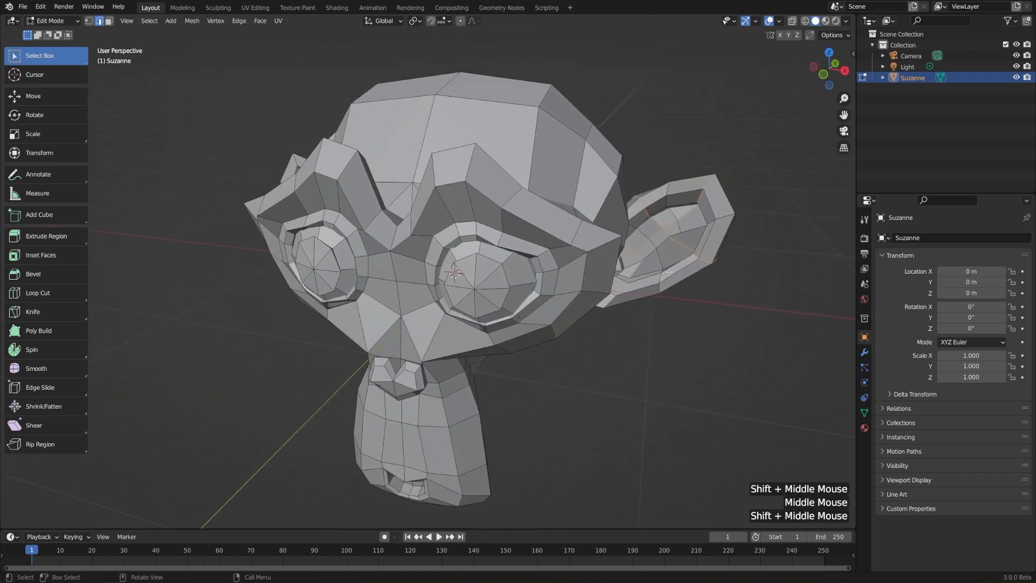
Select the edge loop across the upper forehead, followed by the loop over the crown towards the ear
{"action": "left_click", "coordinate": [508, 103], "text": "alt"}
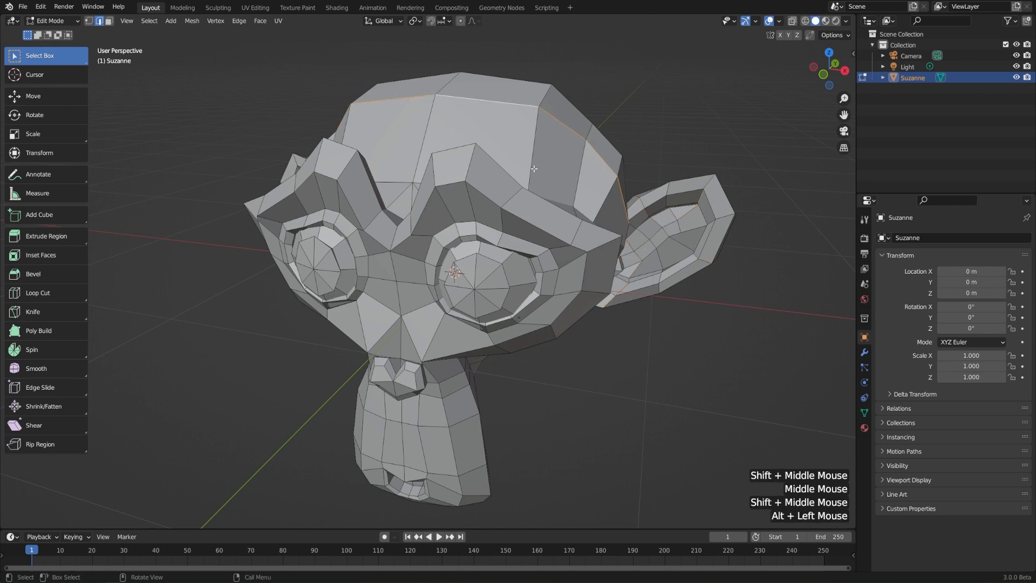
{"action": "scroll", "coordinate": [508, 103], "scroll_direction": "down", "scroll_amount": 2}
{"action": "middle_click_drag", "start_coordinate": [507, 103], "coordinate": [504, 161]}
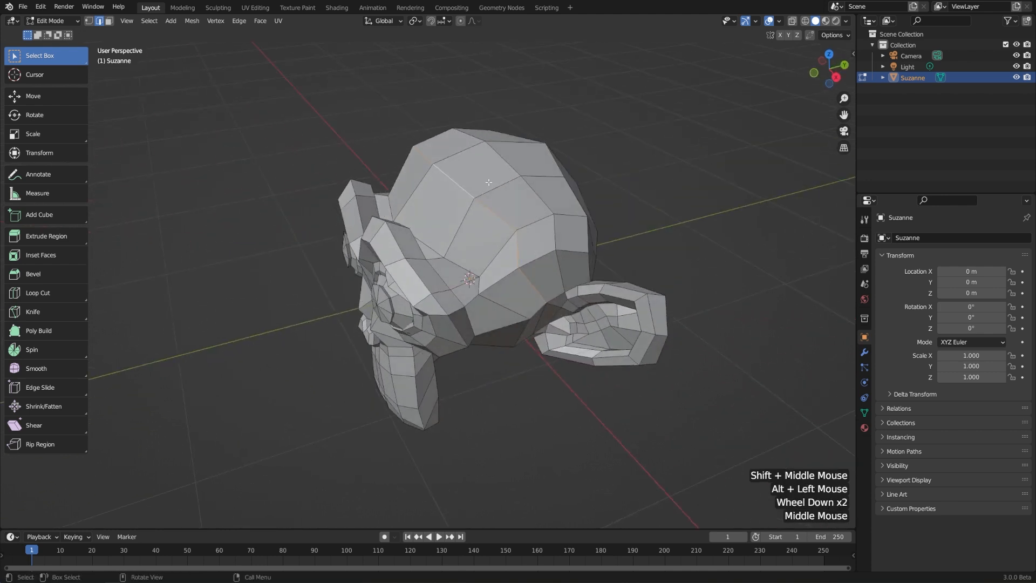
{"action": "left_click", "coordinate": [504, 160], "text": "alt"}
Undo the first edge ring selection and select the edge ring through the crown edge again
{"action": "left_click", "coordinate": [504, 161], "text": "ctrl+alt"}
{"action": "key", "text": "ctrl+z"}
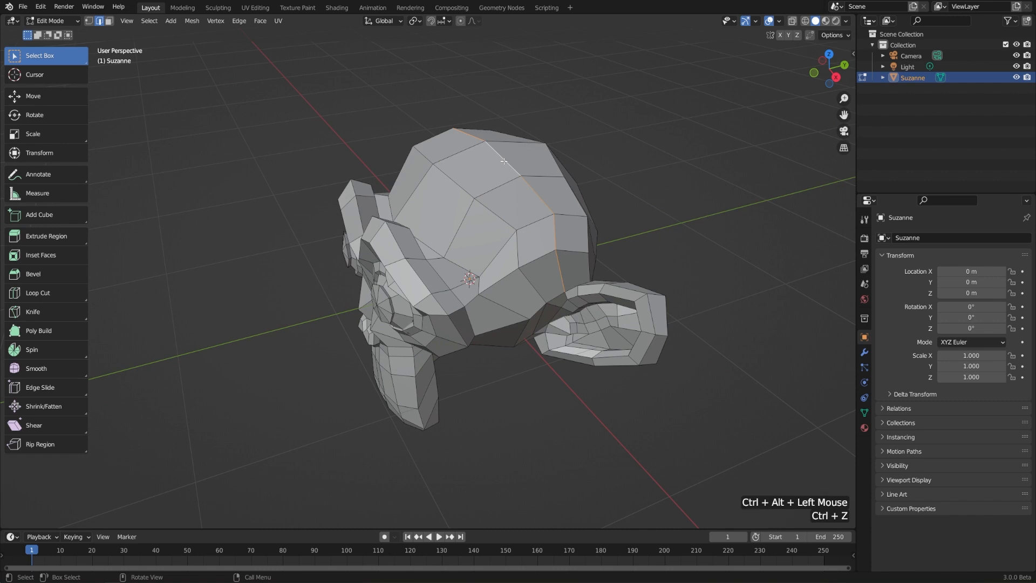
{"action": "middle_click_drag", "start_coordinate": [504, 161], "coordinate": [531, 217]}
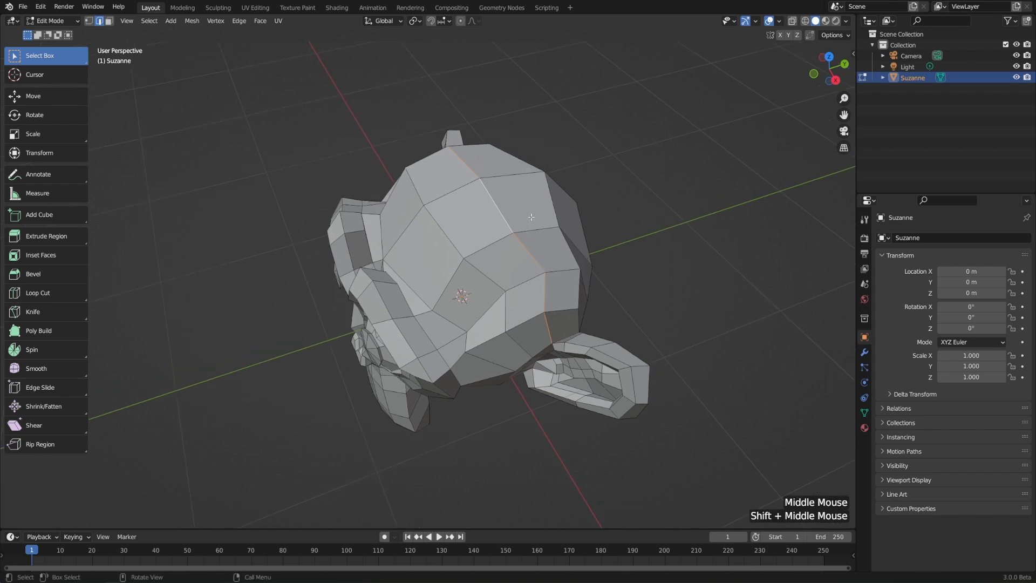
{"action": "key", "text": "ctrl"}
{"action": "left_click", "coordinate": [493, 207], "text": "ctrl+alt"}
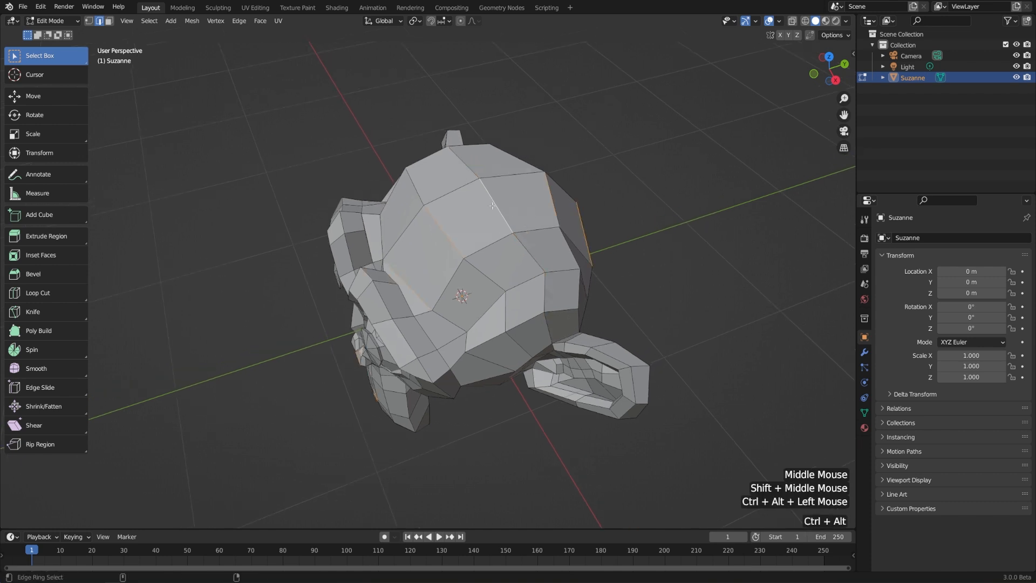
{"action": "scroll", "coordinate": [455, 232], "scroll_direction": "up", "scroll_amount": 2}
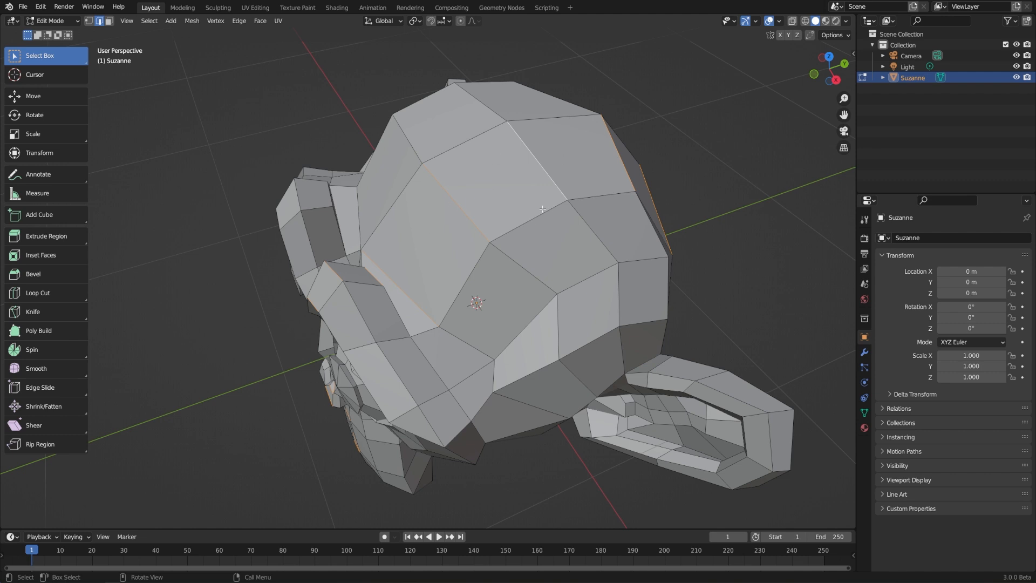
{"action": "middle_click_drag", "start_coordinate": [542, 209], "coordinate": [475, 117]}
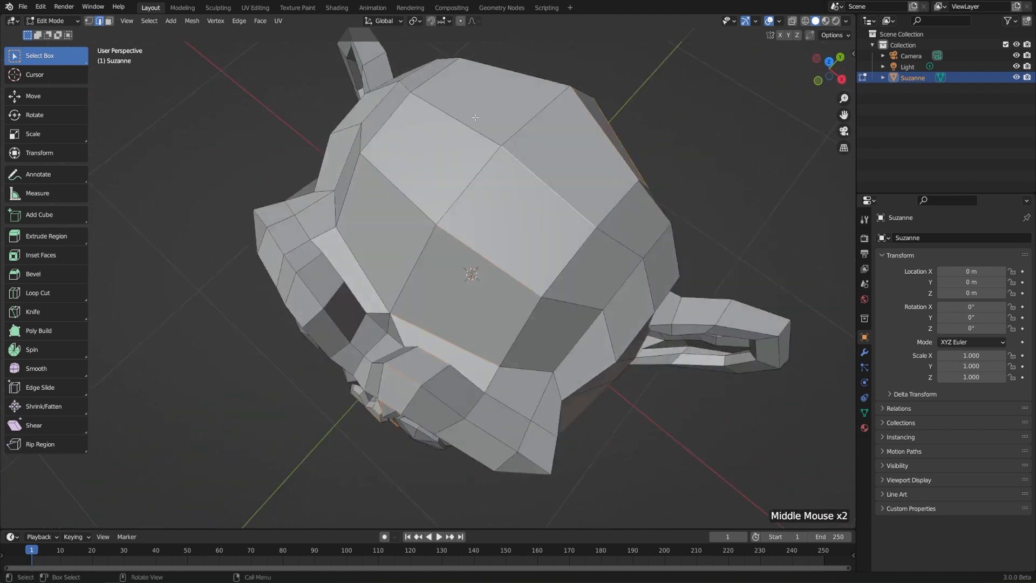
Select a single edge on the crown and expand it with Select Loops > Edge Loops
{"action": "left_click", "coordinate": [465, 124]}
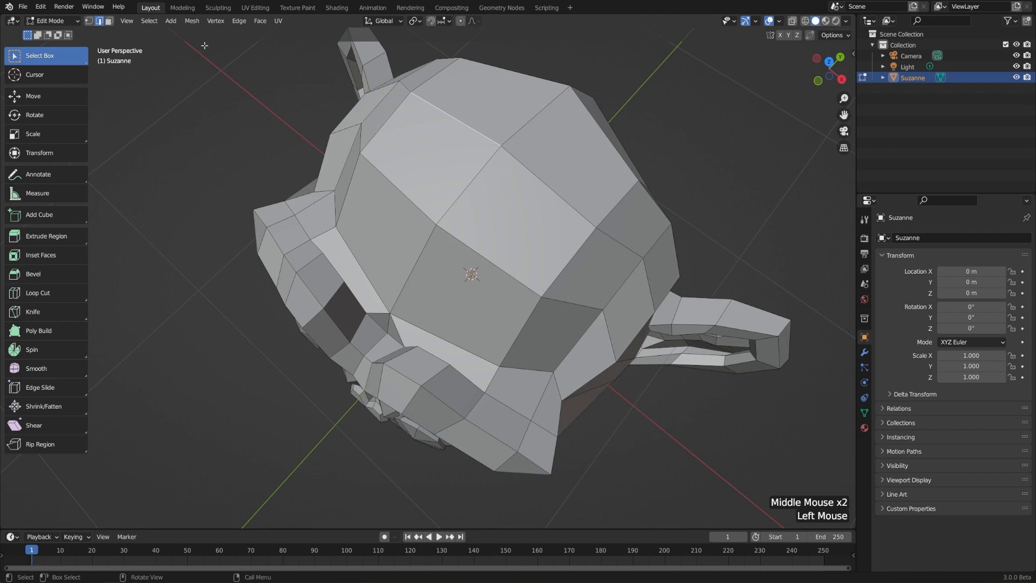
{"action": "left_click", "coordinate": [156, 22]}
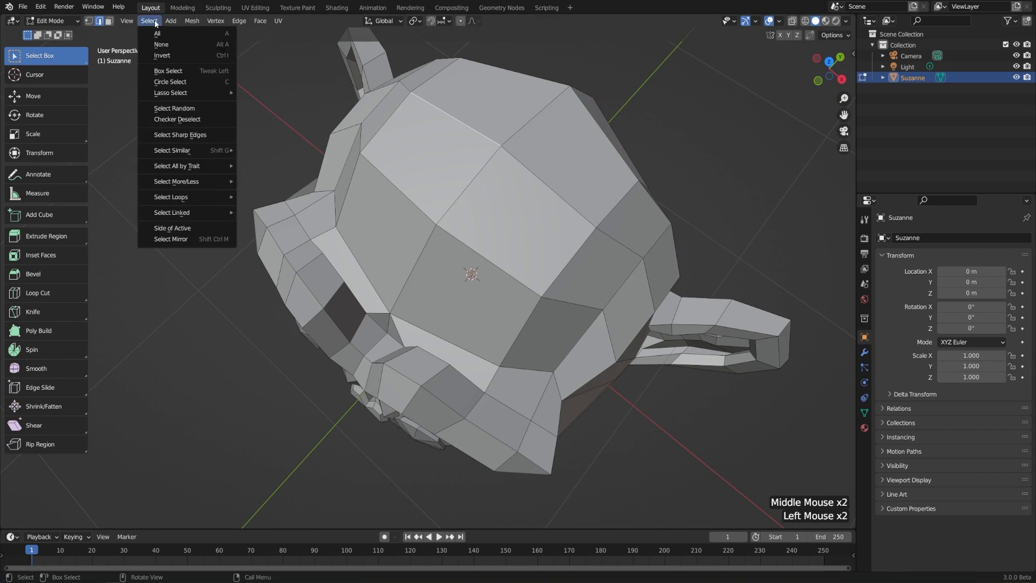
{"action": "mouse_move", "coordinate": [195, 199]}
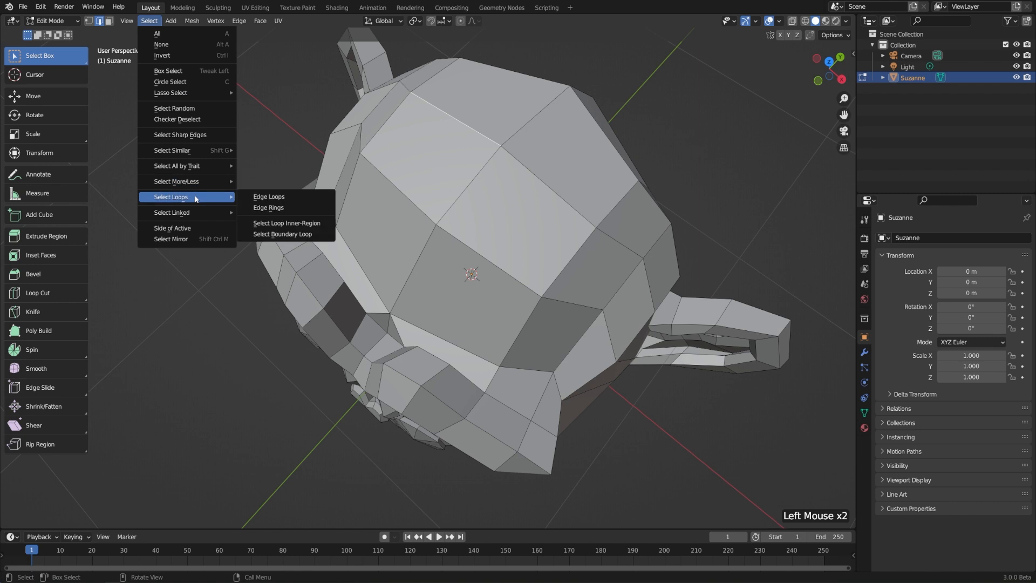
{"action": "left_click", "coordinate": [316, 198]}
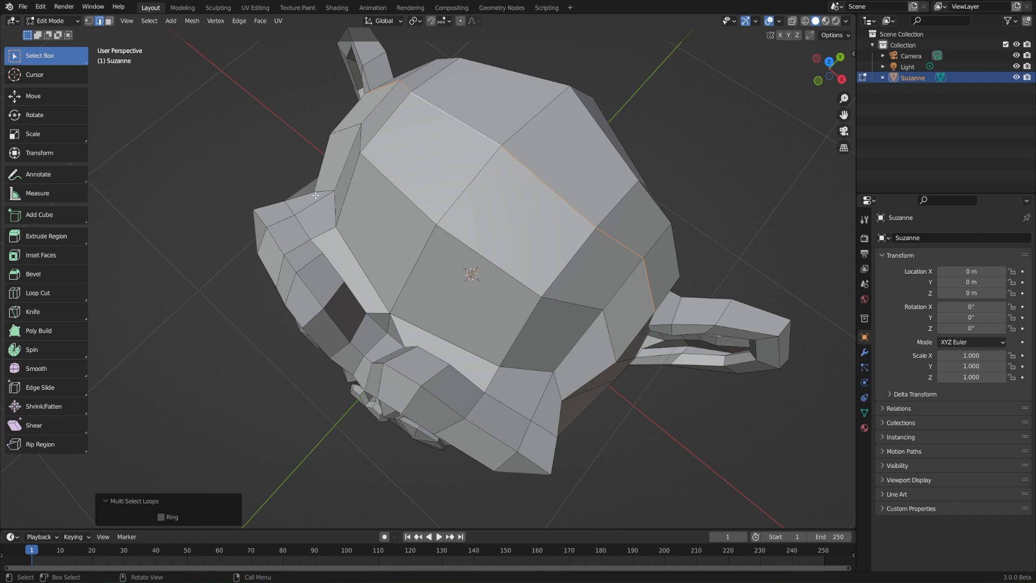
Switch to vertex selection, loop-select several vertex loops around the head, and ring-select the strip down its back
{"action": "key", "text": "1"}
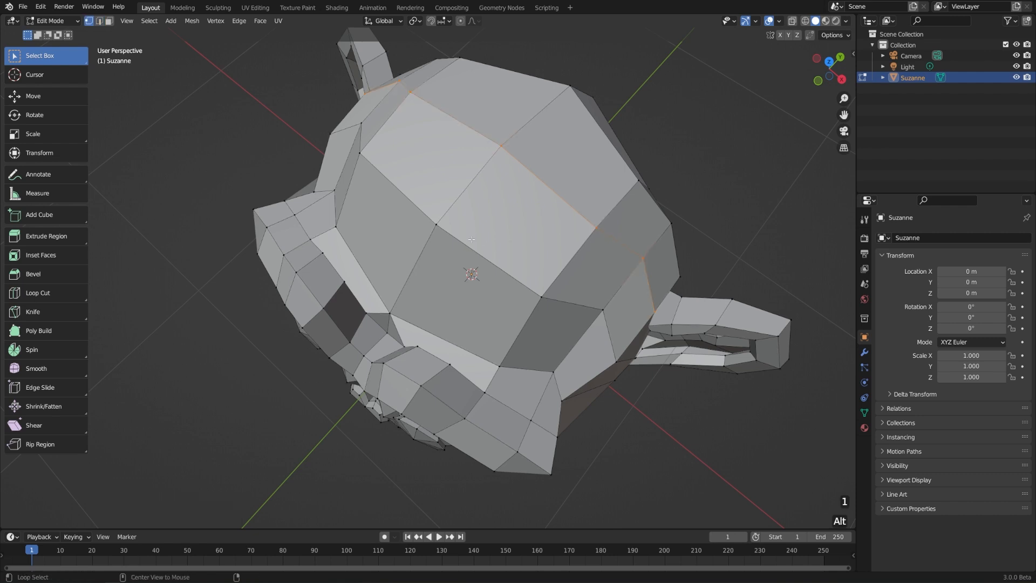
{"action": "left_click", "coordinate": [486, 245], "text": "alt"}
{"action": "middle_click_drag", "start_coordinate": [487, 245], "coordinate": [524, 198]}
{"action": "left_click", "coordinate": [611, 160], "text": "alt"}
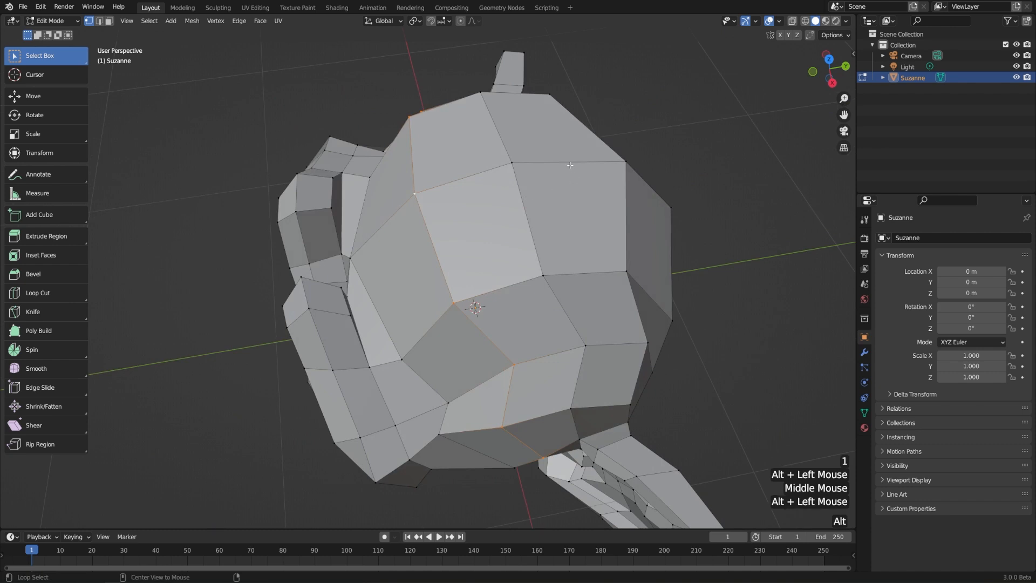
{"action": "middle_click_drag", "start_coordinate": [668, 261], "coordinate": [595, 221]}
{"action": "left_click", "coordinate": [532, 356], "text": "alt"}
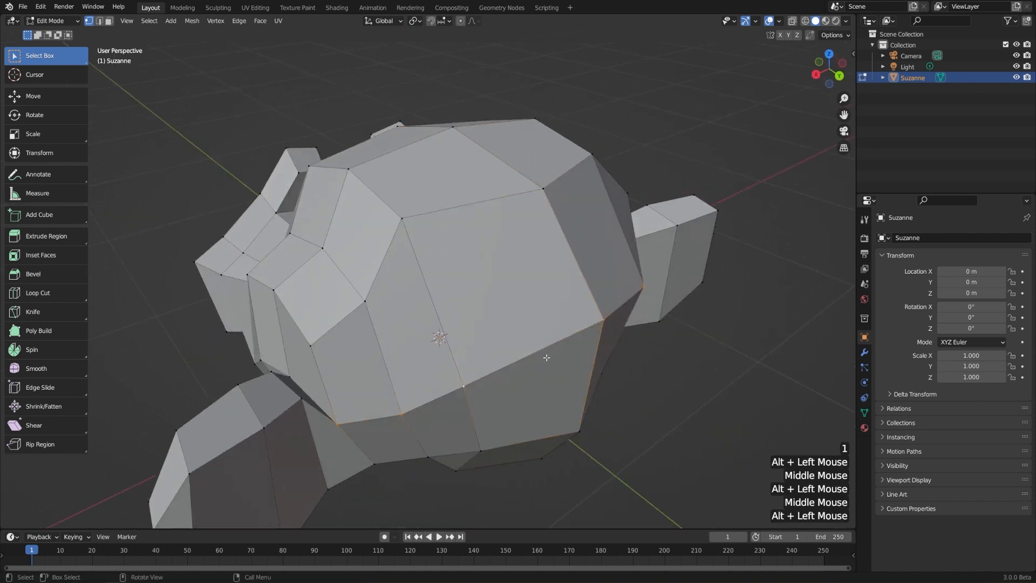
{"action": "left_click", "coordinate": [501, 215], "text": "ctrl+alt"}
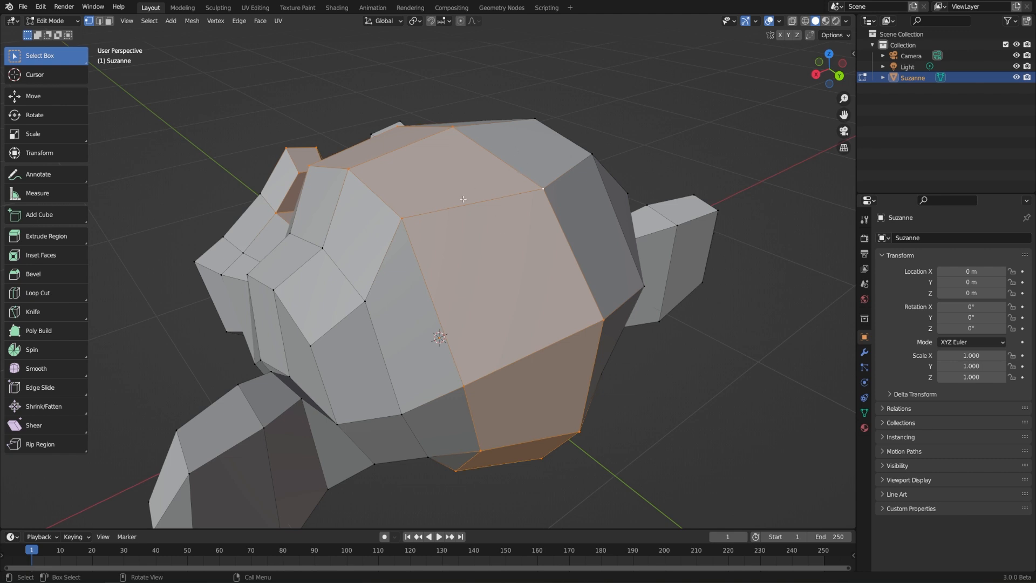
Switch to face selection and loop-select the strip of faces running from the head's top down its back
{"action": "key", "text": "3"}
{"action": "left_click", "coordinate": [484, 243], "text": "alt"}
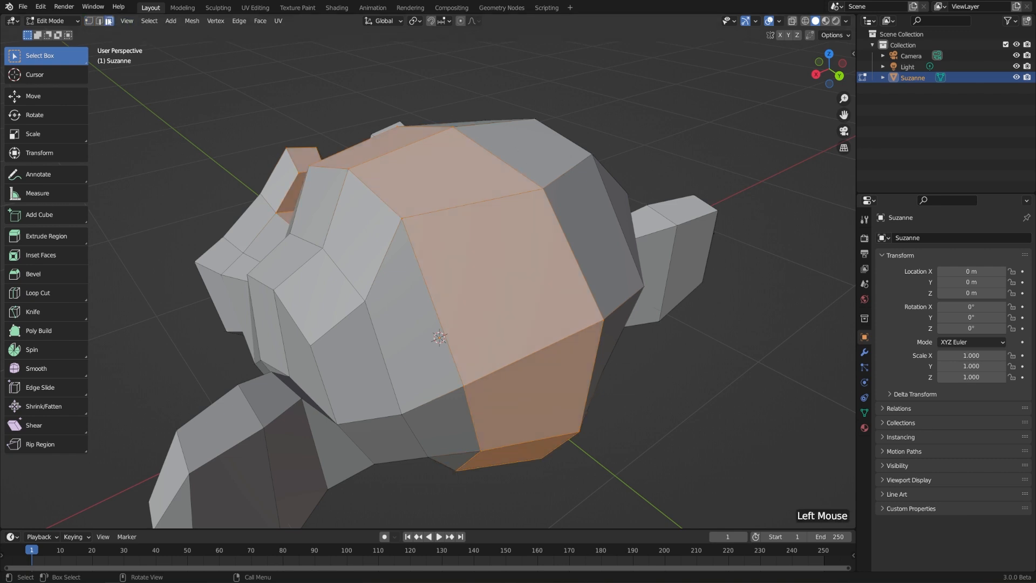
{"action": "left_click", "coordinate": [572, 245], "text": "alt"}
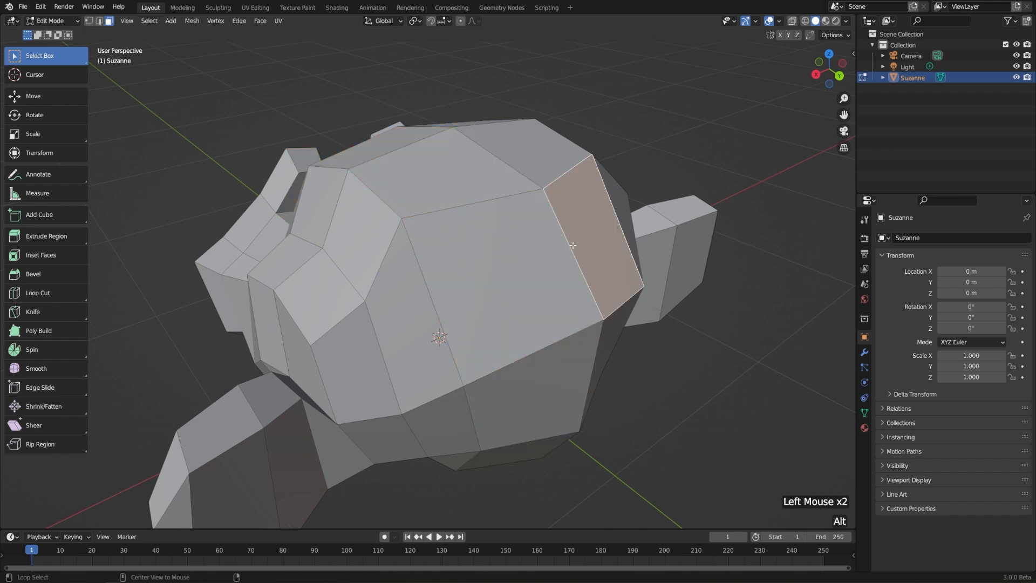
{"action": "left_click", "coordinate": [524, 266], "text": "alt"}
{"action": "left_click", "coordinate": [513, 190], "text": "alt"}
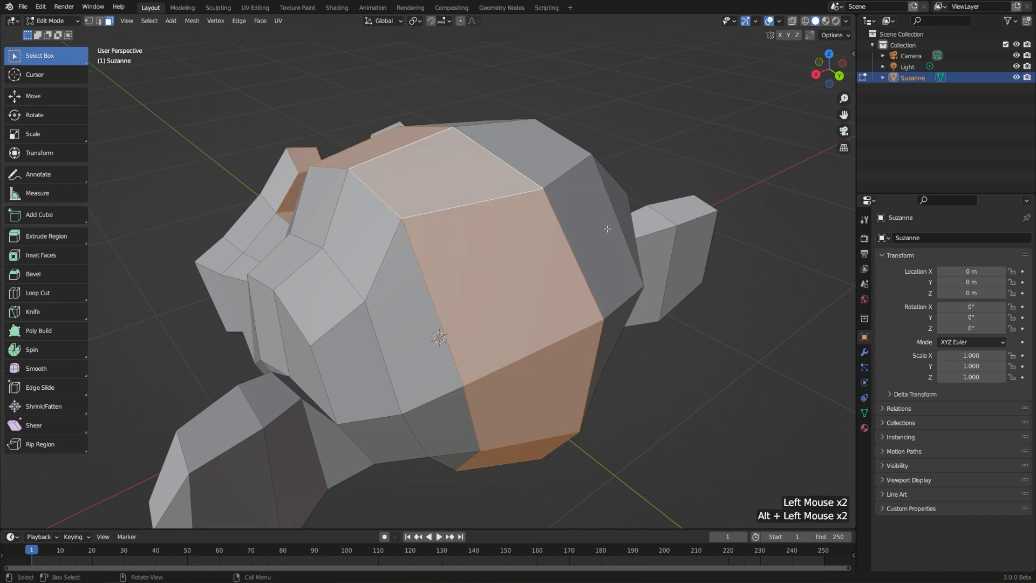
{"action": "left_click", "coordinate": [545, 232], "text": "alt"}
{"action": "middle_click_drag", "start_coordinate": [544, 232], "coordinate": [562, 247]}
{"action": "left_click", "coordinate": [561, 247], "text": "alt"}
{"action": "left_click", "coordinate": [561, 247], "text": "alt"}
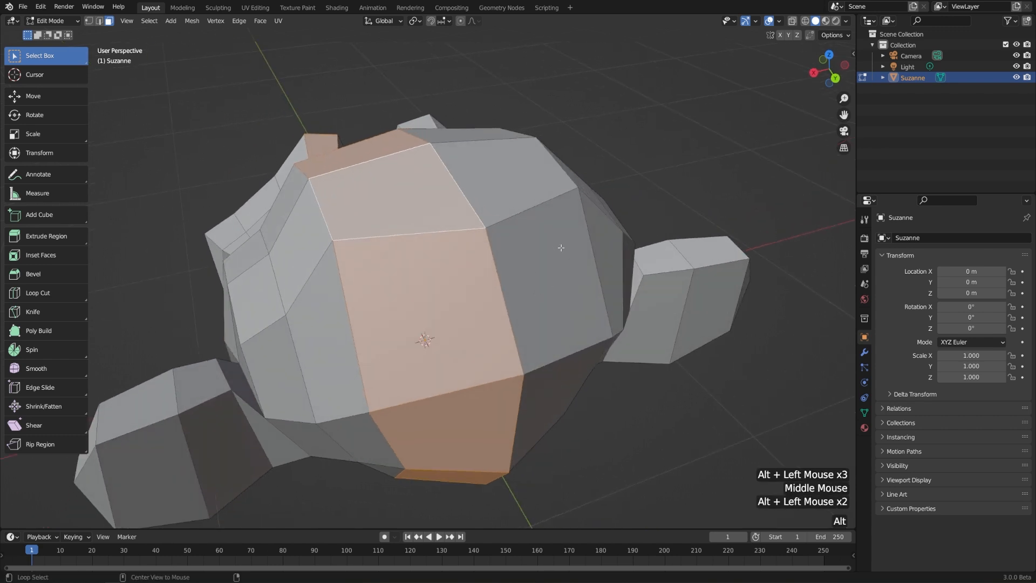
Loop-select the neighbouring strip of faces running down the head's back and the face loop circling the head horizontally
{"action": "left_click", "coordinate": [535, 209], "text": "alt"}
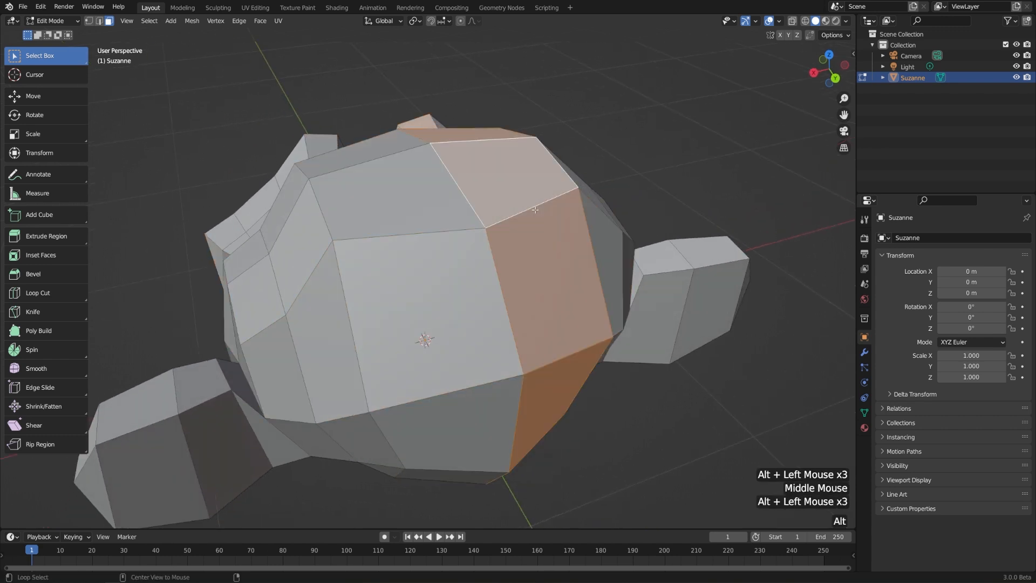
{"action": "left_click", "coordinate": [503, 309], "text": "alt"}
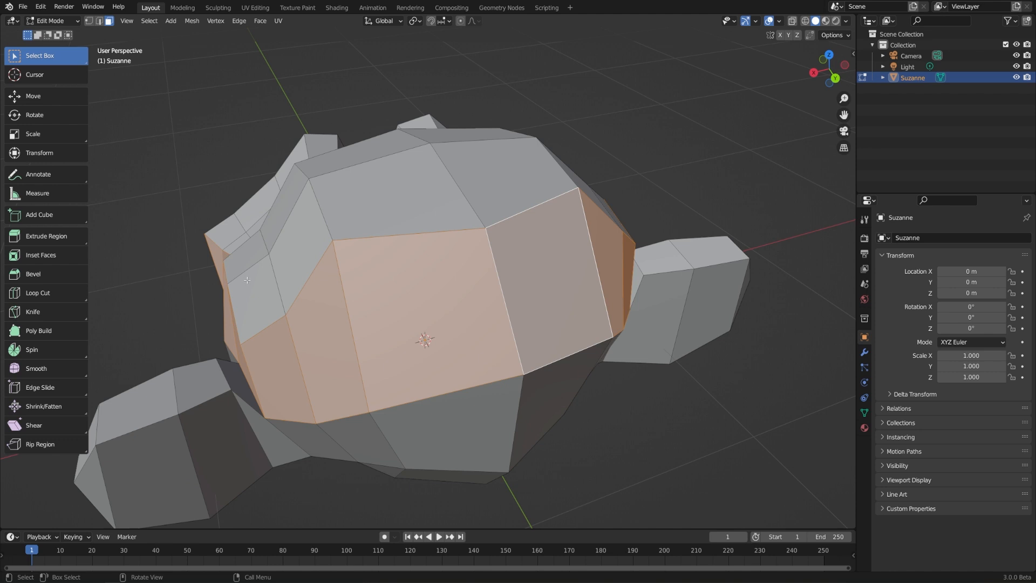
Try a Loop Cut around the back of the head with 2 cuts and a smoothness of 0.480, and undo it
{"action": "left_click", "coordinate": [56, 295]}
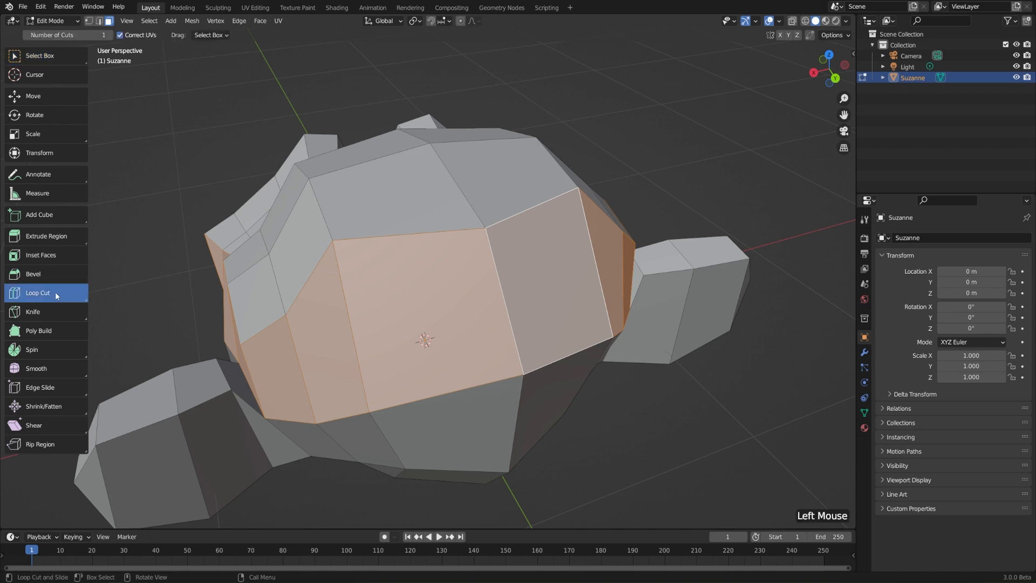
{"action": "left_click", "coordinate": [505, 296]}
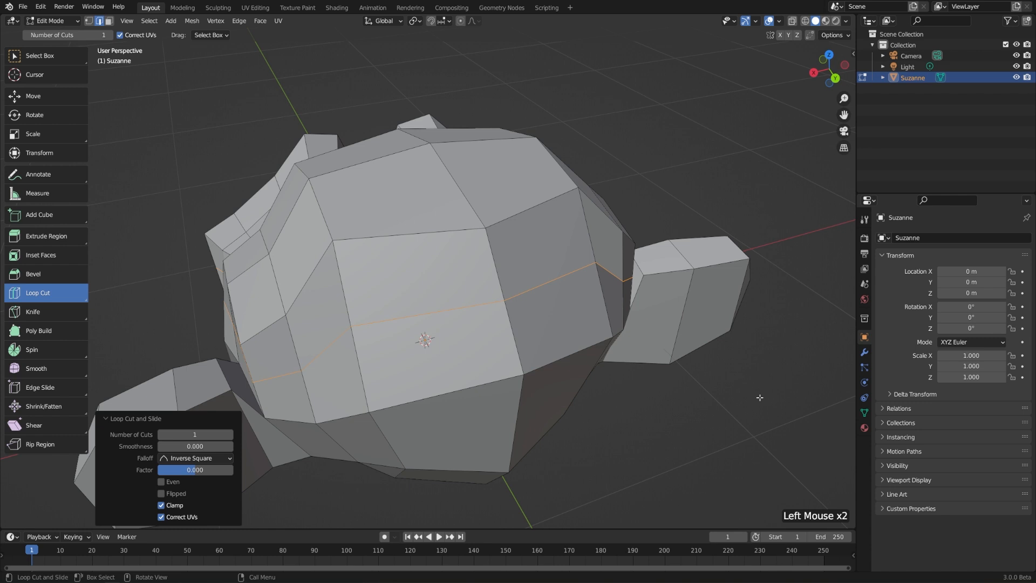
{"action": "middle_click_drag", "start_coordinate": [759, 397], "coordinate": [696, 410]}
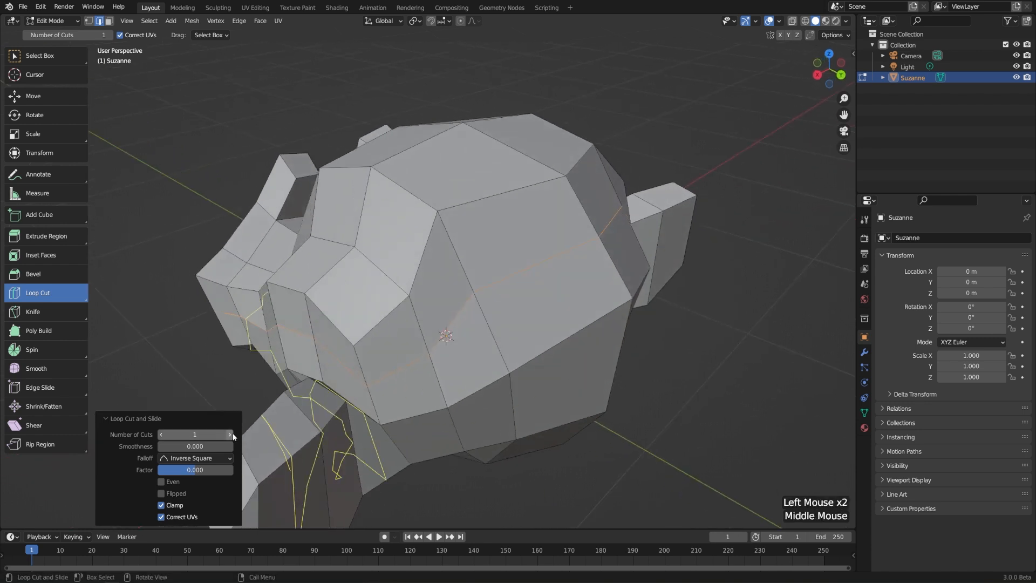
{"action": "left_click", "coordinate": [231, 434]}
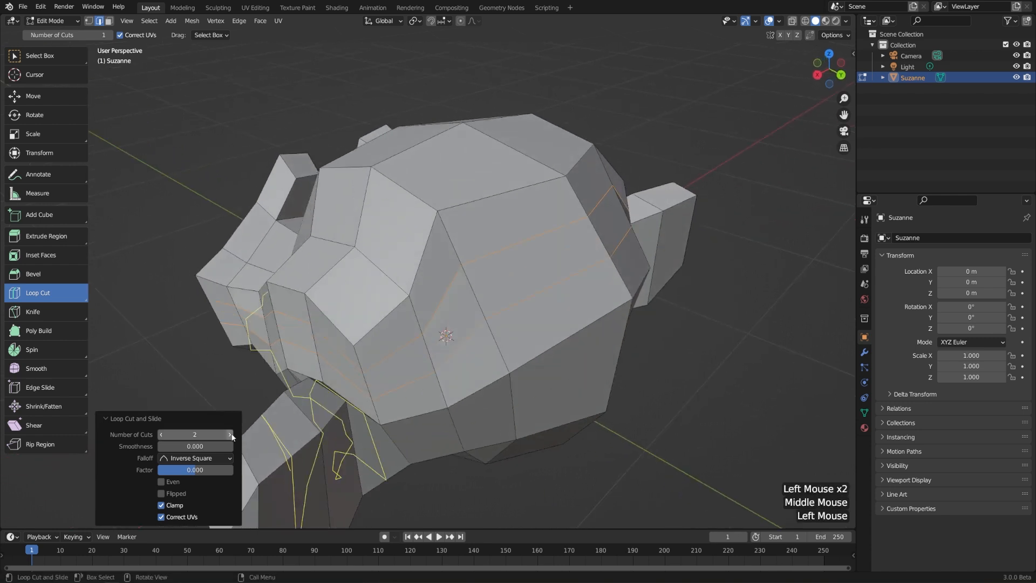
{"action": "mouse_move", "coordinate": [183, 446]}
{"action": "left_mouse_down"}
{"action": "mouse_move", "coordinate": [214, 446]}
{"action": "mouse_move", "coordinate": [197, 446]}
{"action": "left_mouse_up"}
{"action": "left_click", "coordinate": [180, 457]}
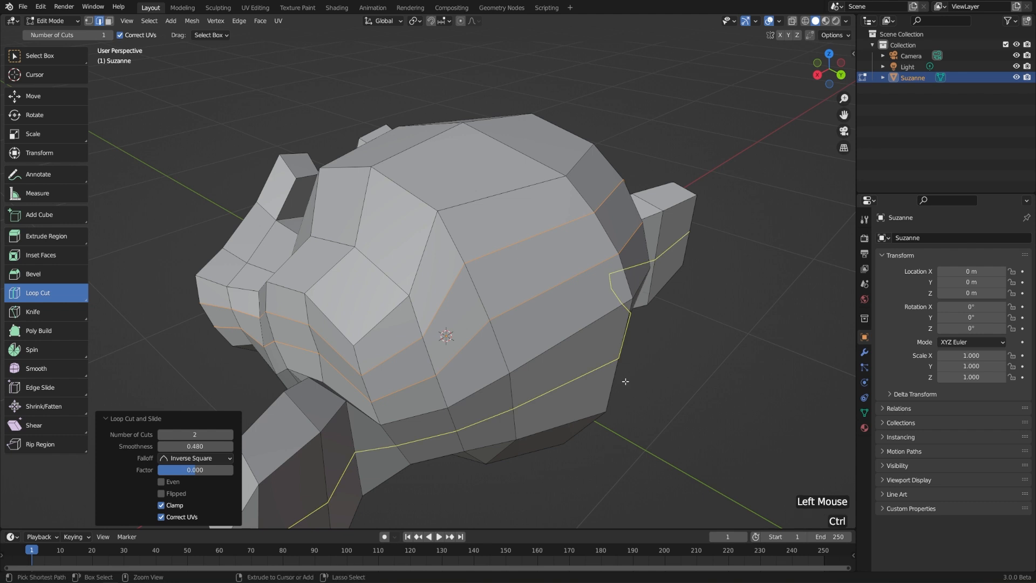
{"action": "key", "text": "ctrl+z"}
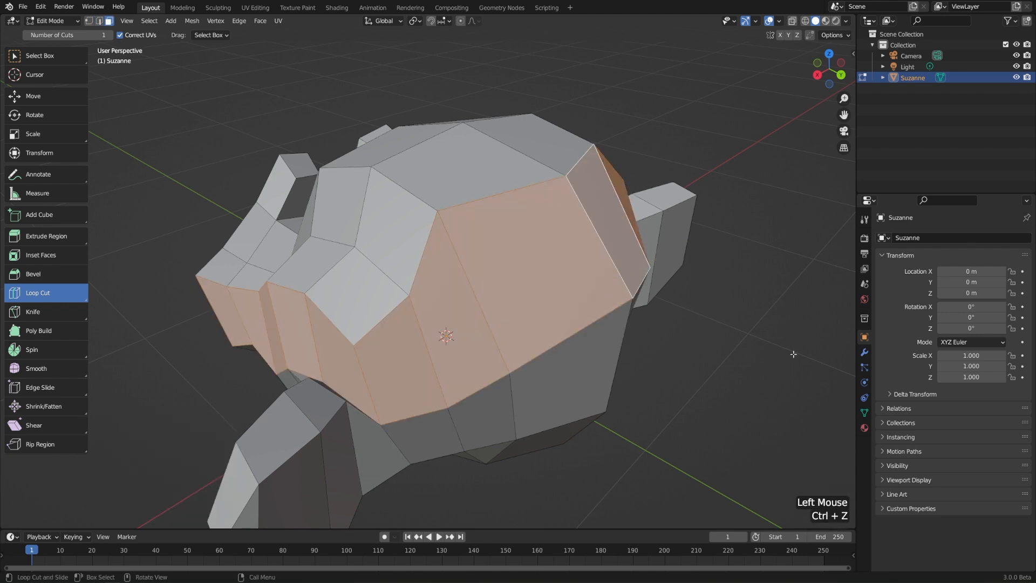
Return to Object Mode and replace the monkey with a new cube
{"action": "scroll", "coordinate": [669, 333], "scroll_direction": "down", "scroll_amount": 2}
{"action": "mouse_move", "coordinate": [669, 333]}
{"action": "middle_mouse_down"}
{"action": "mouse_move", "coordinate": [695, 334]}
{"action": "mouse_move", "coordinate": [664, 329]}
{"action": "middle_mouse_up"}
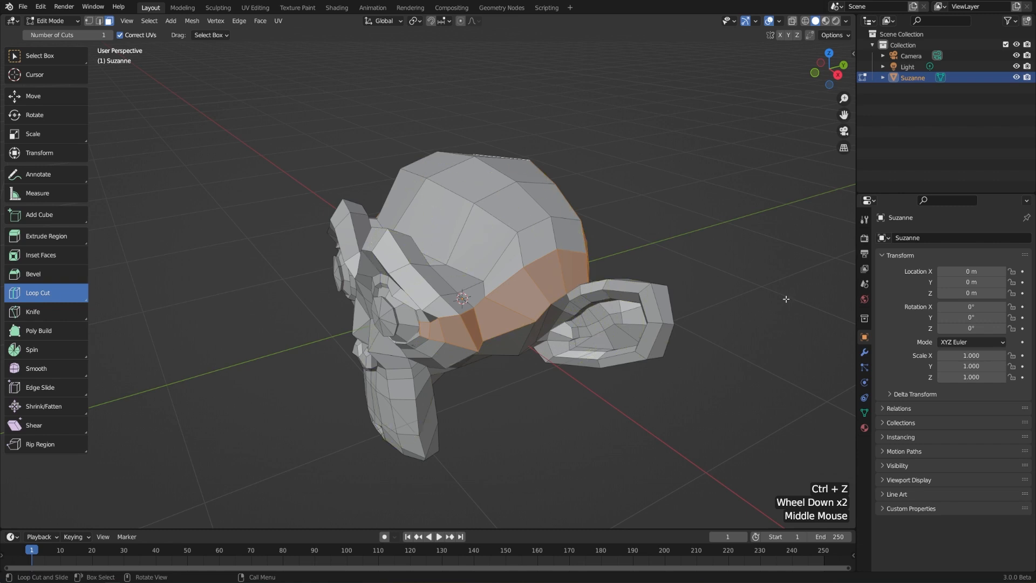
{"action": "key", "text": "Tab"}
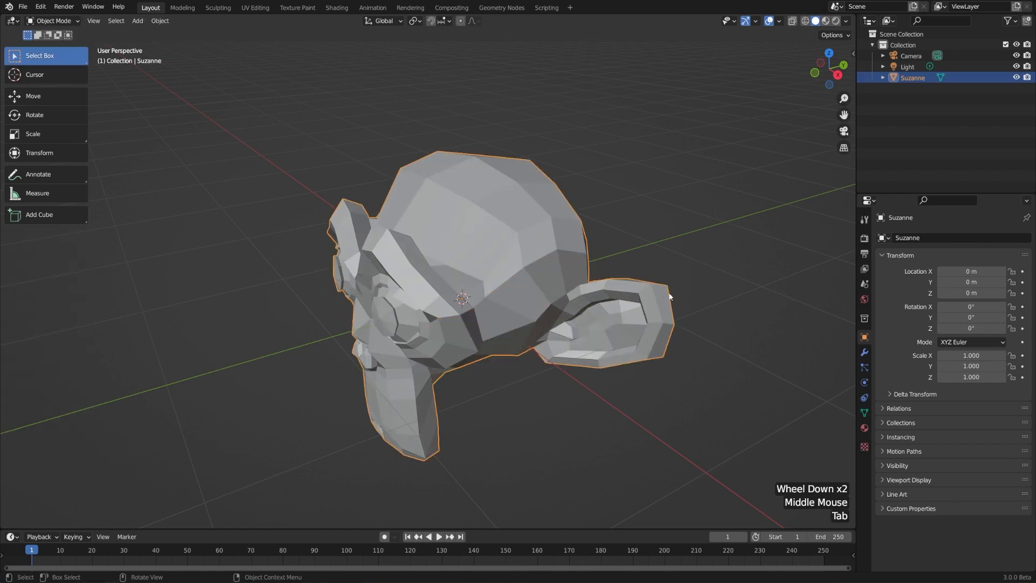
{"action": "key", "text": "Delete"}
{"action": "key", "text": "shift+a"}
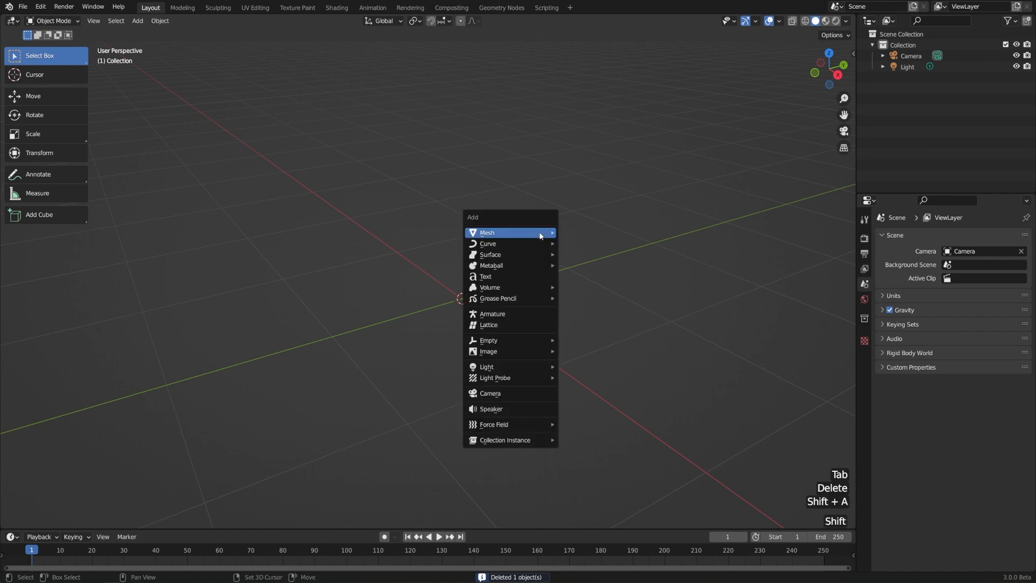
{"action": "mouse_move", "coordinate": [541, 235]}
{"action": "left_click", "coordinate": [588, 243]}
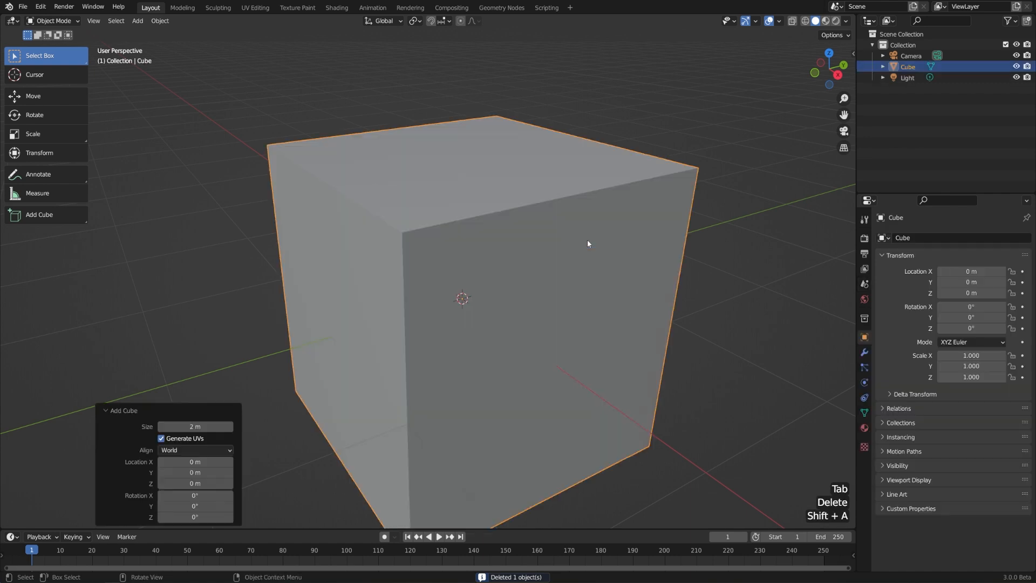
Enter Edit Mode on the cube and make Select Box the active tool
{"action": "key", "text": "Tab"}
{"action": "scroll", "coordinate": [586, 242], "scroll_direction": "down", "scroll_amount": 2}
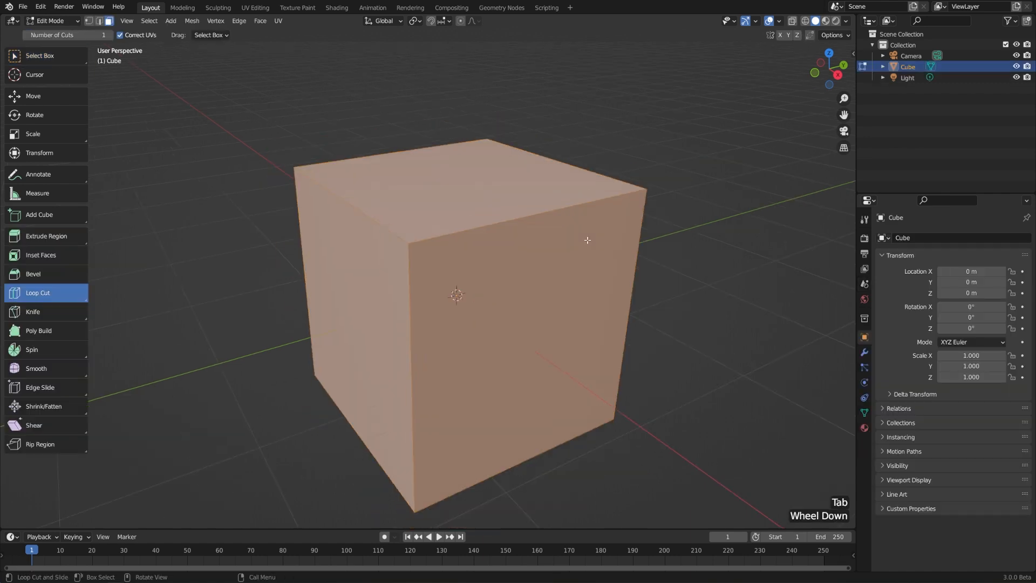
{"action": "middle_click_drag", "start_coordinate": [583, 244], "coordinate": [570, 244]}
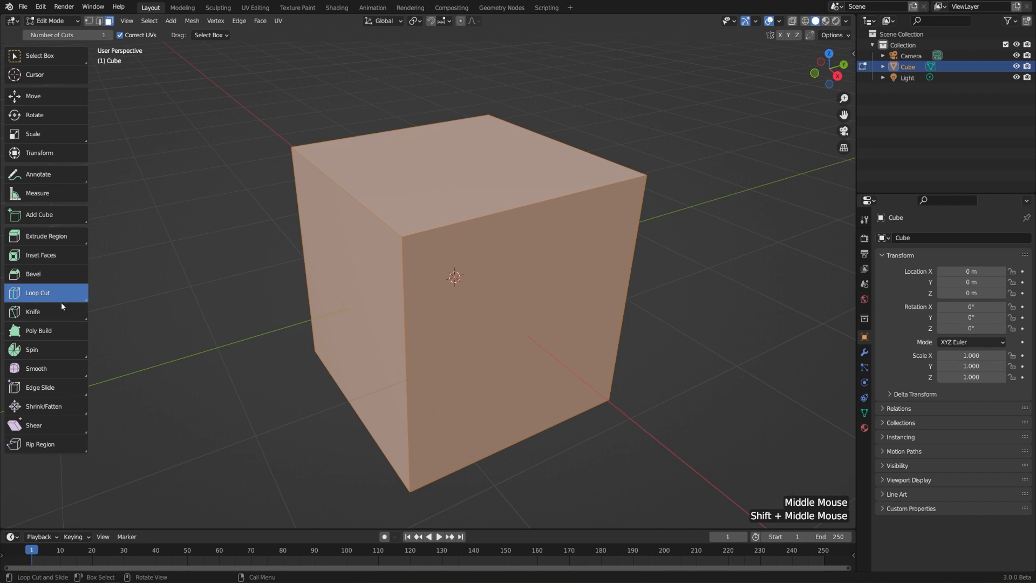
{"action": "left_click", "coordinate": [49, 56]}
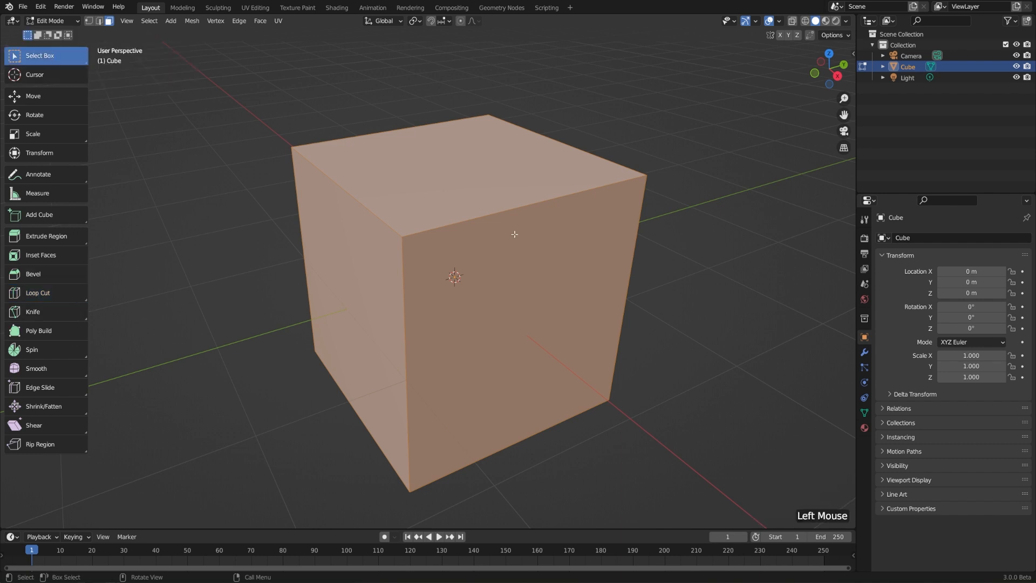
Add two parallel vertical loop cuts through the cube and slide them towards its near corner with a factor of about 0.299
{"action": "key", "text": "ctrl"}
{"action": "key", "text": "ctrl+r"}
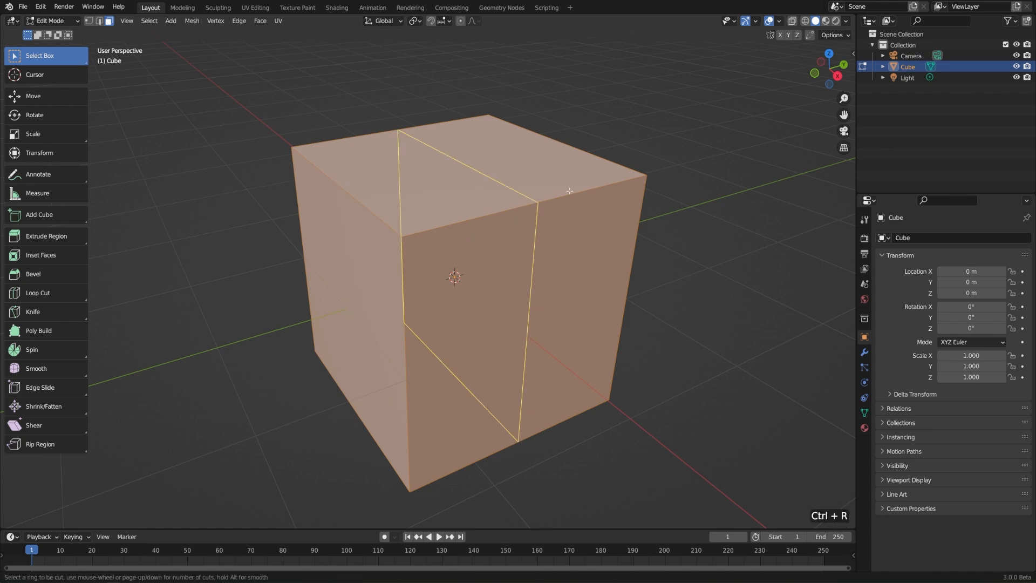
{"action": "scroll", "coordinate": [534, 200], "scroll_direction": "down", "scroll_amount": 1}
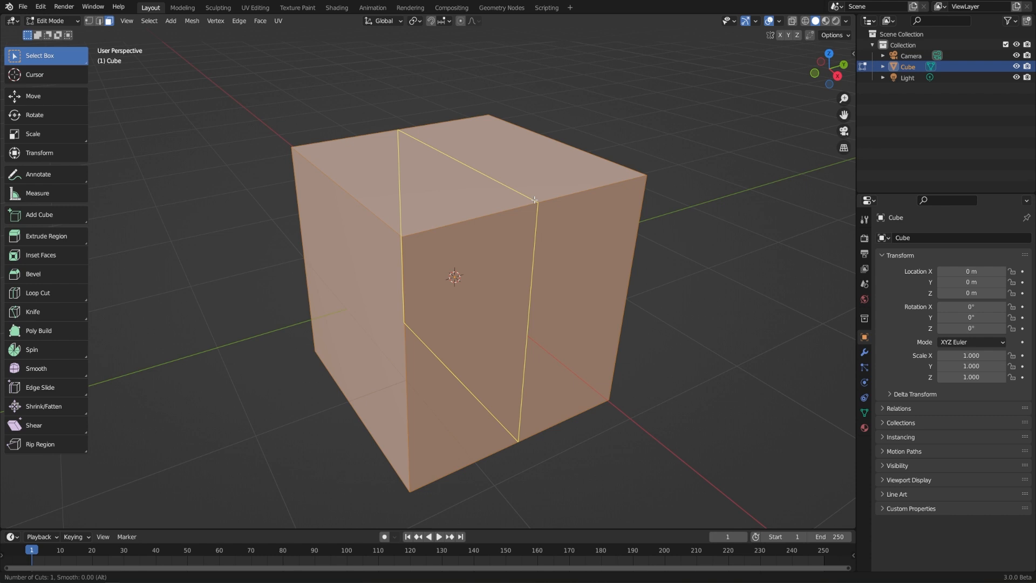
{"action": "scroll", "coordinate": [534, 200], "scroll_direction": "up", "scroll_amount": 11}
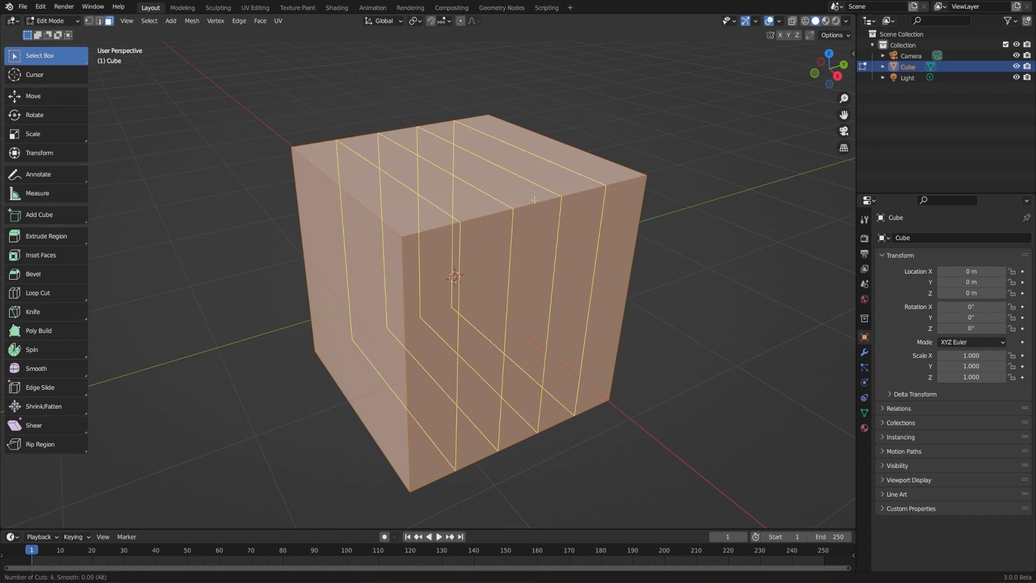
{"action": "scroll", "coordinate": [534, 200], "scroll_direction": "down", "scroll_amount": 10}
{"action": "scroll", "coordinate": [534, 200], "scroll_direction": "down", "scroll_amount": 1}
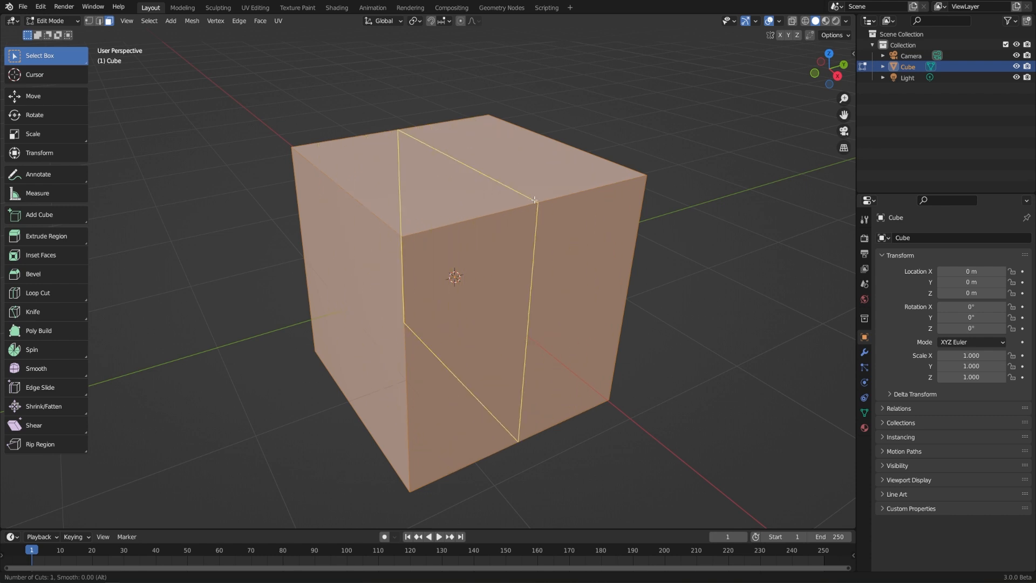
{"action": "scroll", "coordinate": [534, 200], "scroll_direction": "up", "scroll_amount": 1}
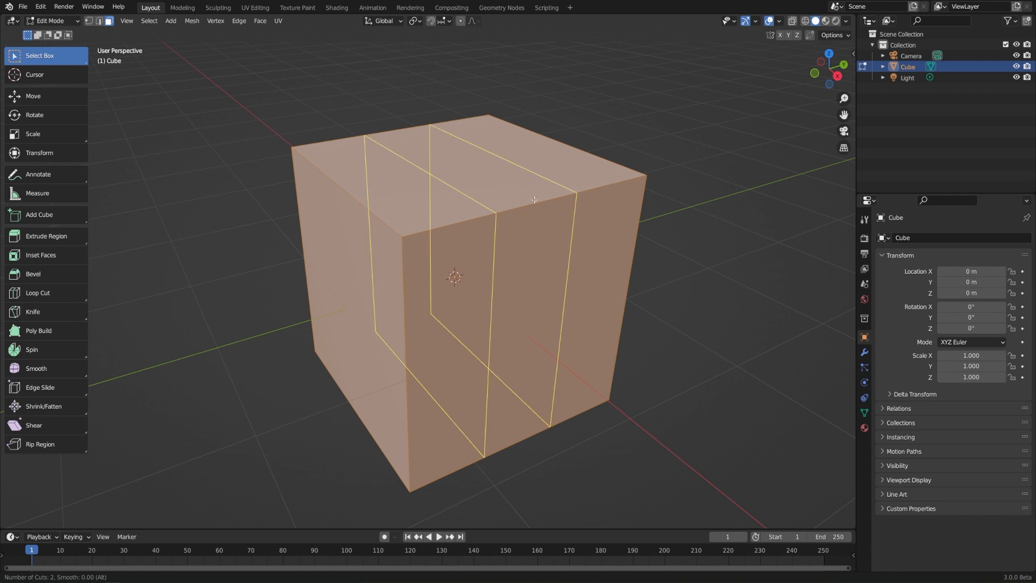
{"action": "left_click", "coordinate": [534, 200]}
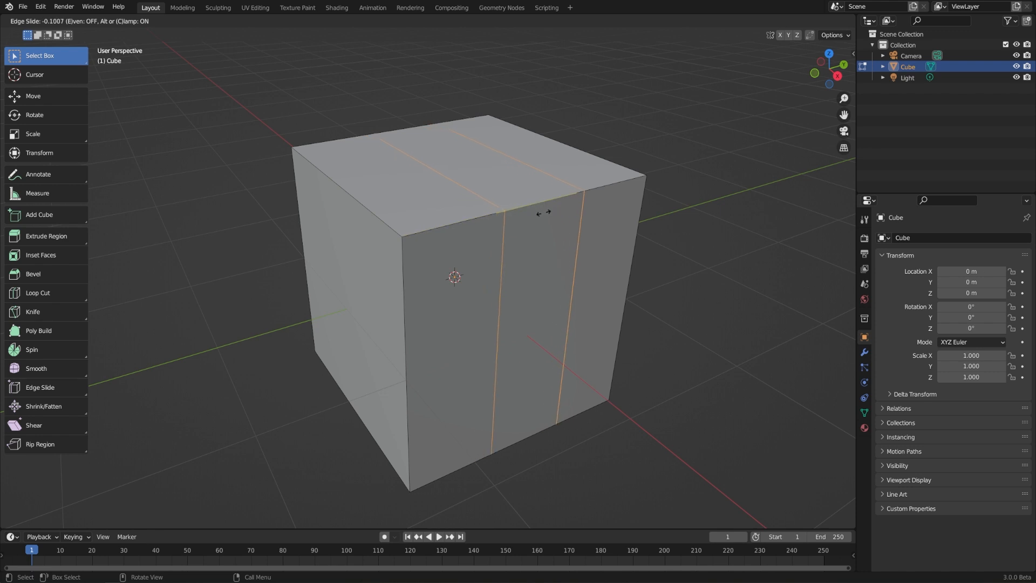
{"action": "left_click", "coordinate": [510, 218]}
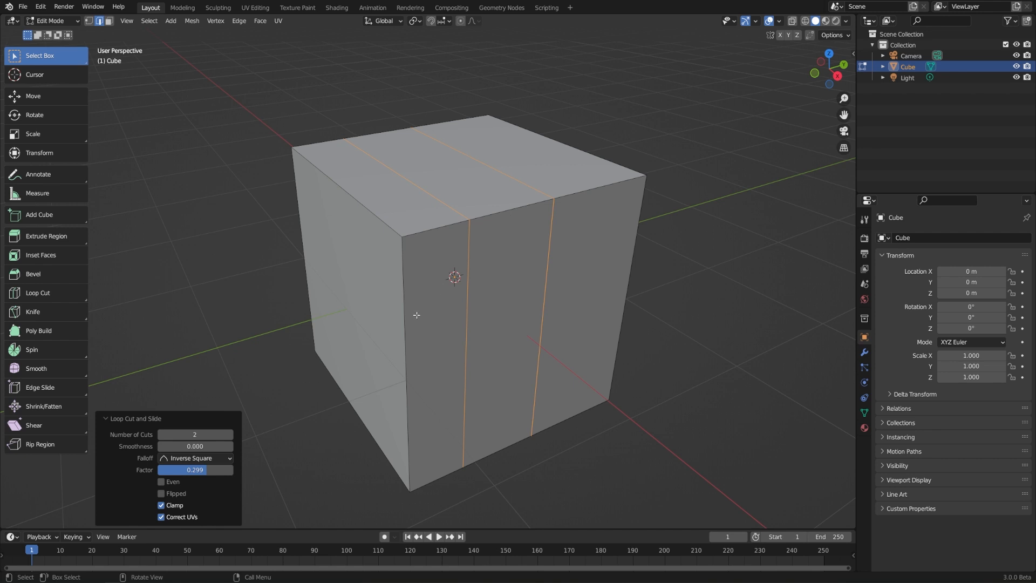
Add a single horizontal loop cut around the cube and slide it close to the top face, factor about -0.916
{"action": "middle_click_drag", "start_coordinate": [416, 312], "coordinate": [442, 310]}
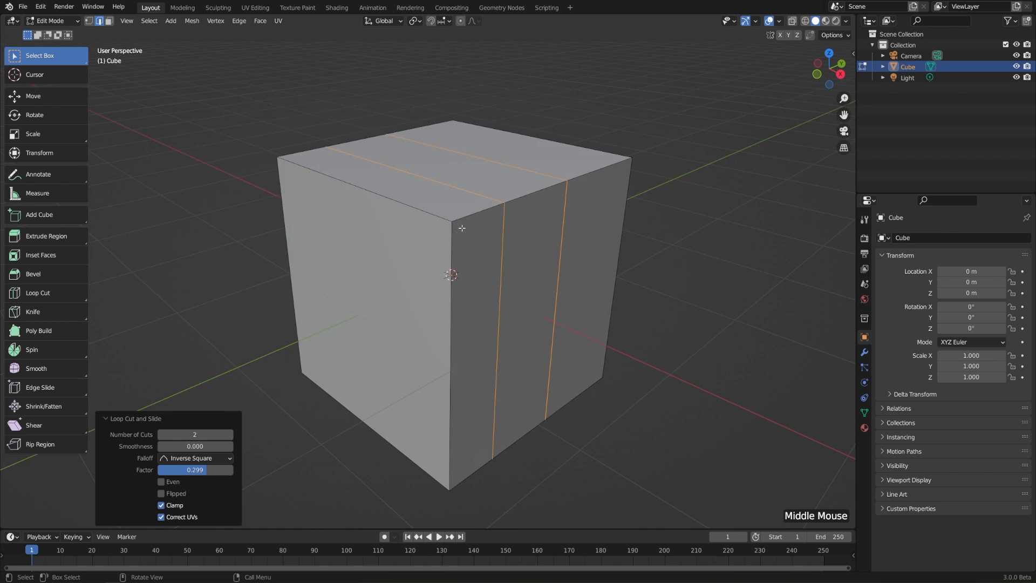
{"action": "key", "text": "ctrl+r"}
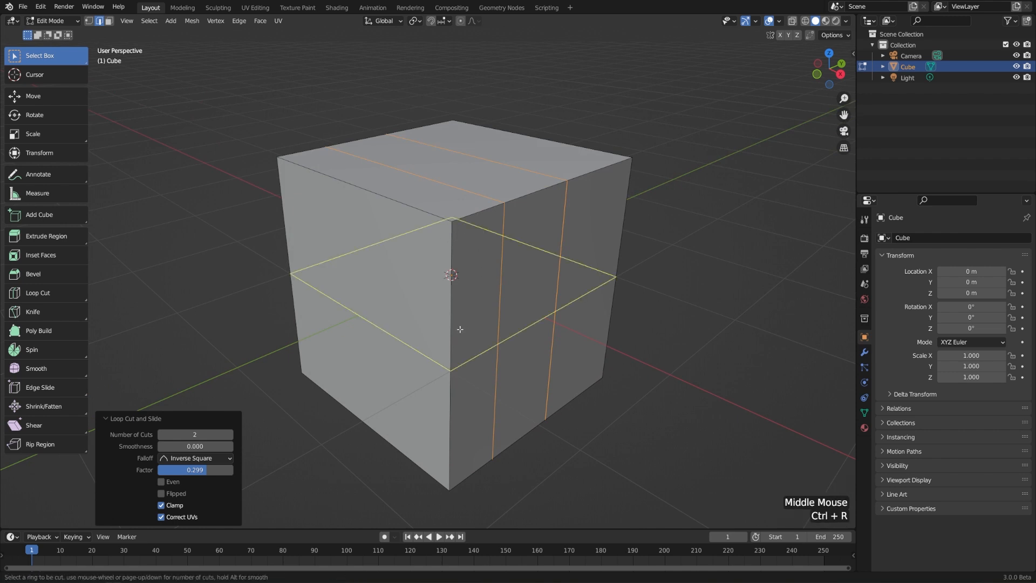
{"action": "left_click", "coordinate": [460, 329]}
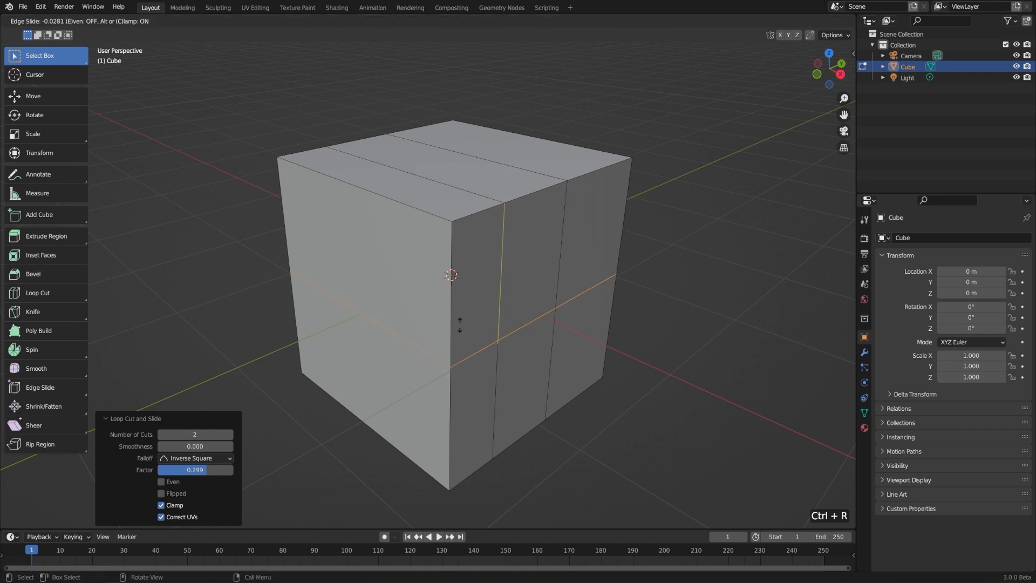
{"action": "left_click", "coordinate": [466, 206]}
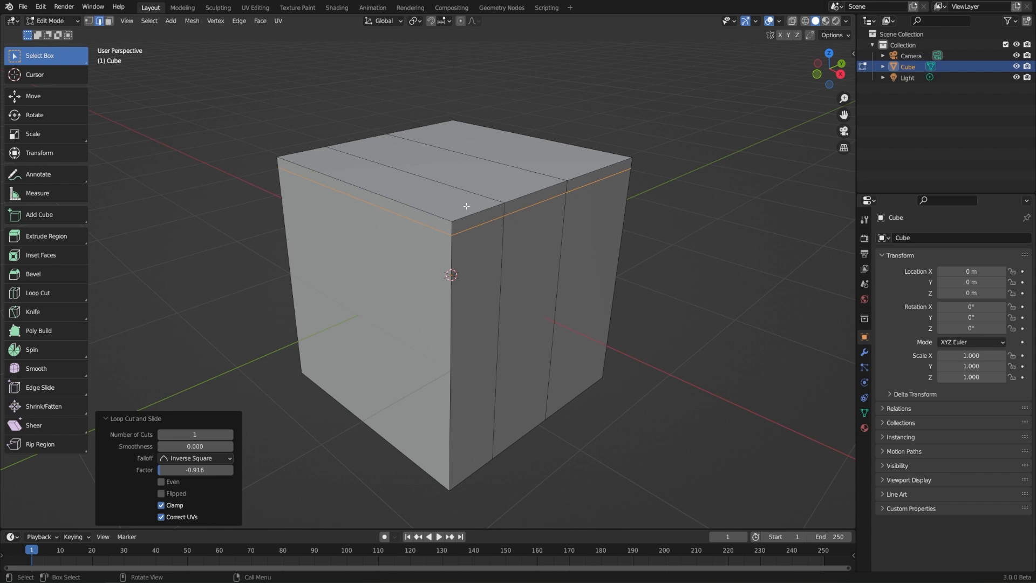
Replace the cube with a default cylinder in Object Mode and apply Shade Smooth to it
{"action": "scroll", "coordinate": [591, 250], "scroll_direction": "down", "scroll_amount": 1}
{"action": "key", "text": "Tab"}
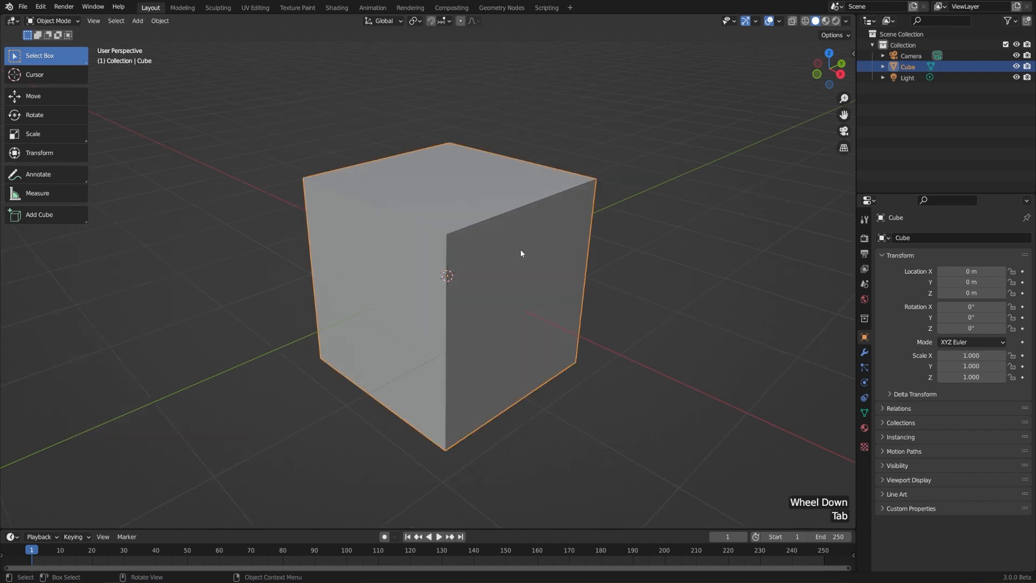
{"action": "key", "text": "Delete"}
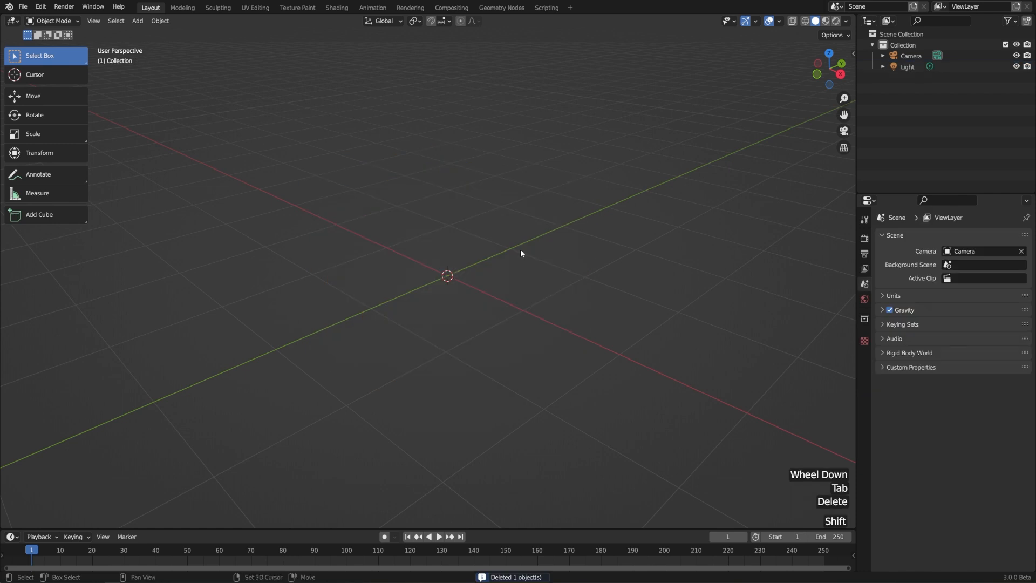
{"action": "key", "text": "shift+a"}
{"action": "mouse_move", "coordinate": [521, 250]}
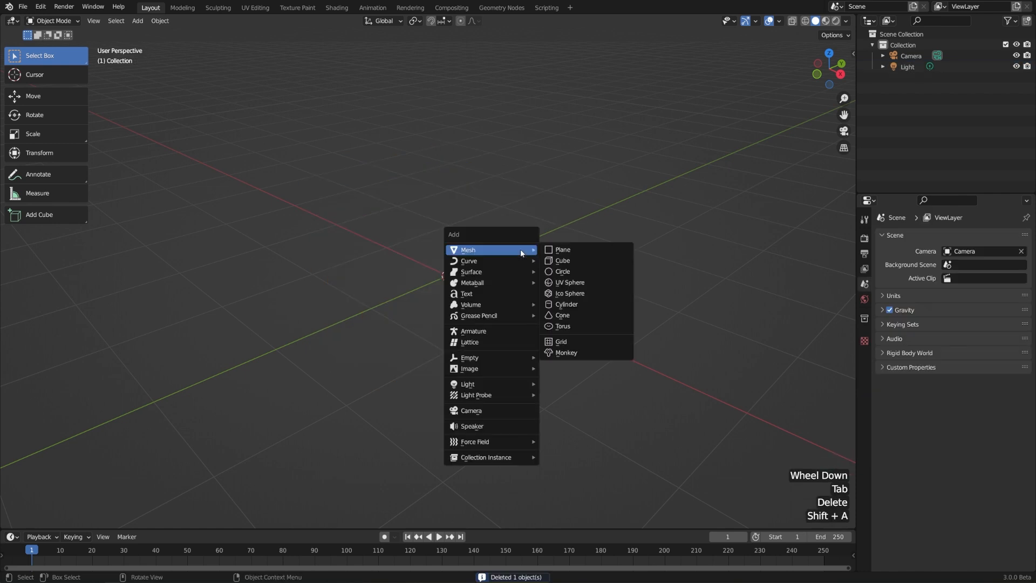
{"action": "left_click", "coordinate": [567, 304]}
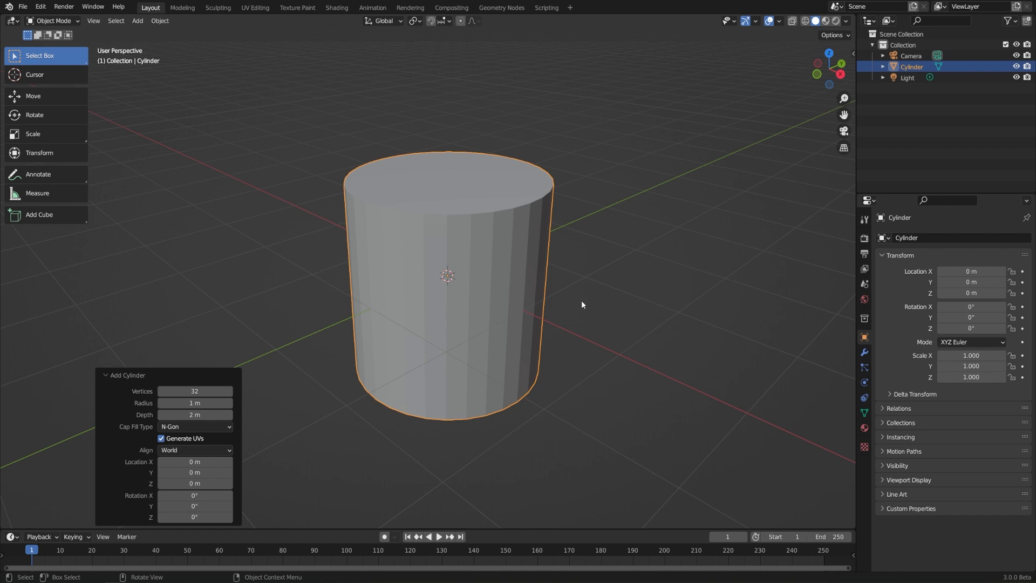
{"action": "right_click", "coordinate": [649, 225]}
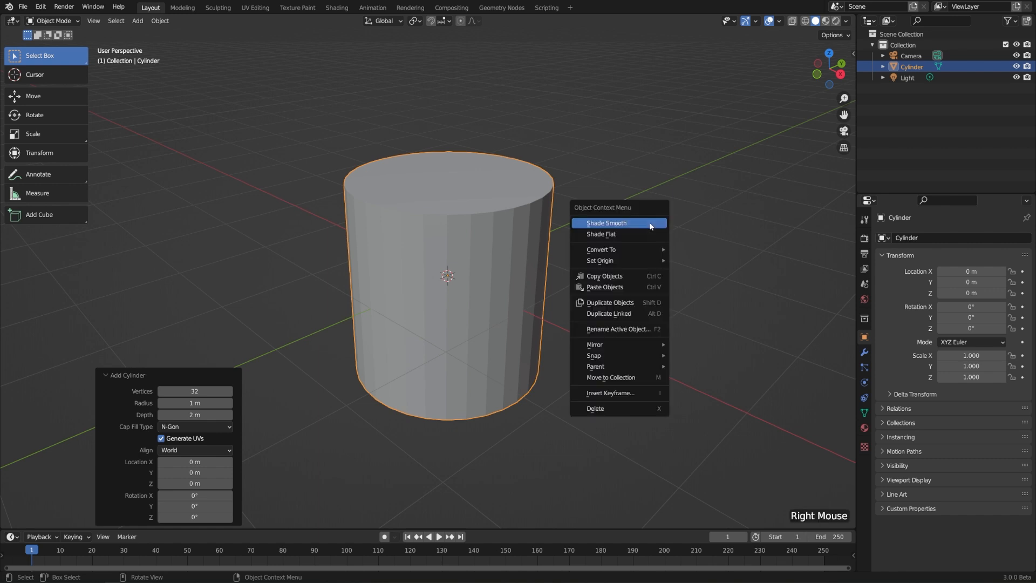
{"action": "left_click", "coordinate": [651, 226]}
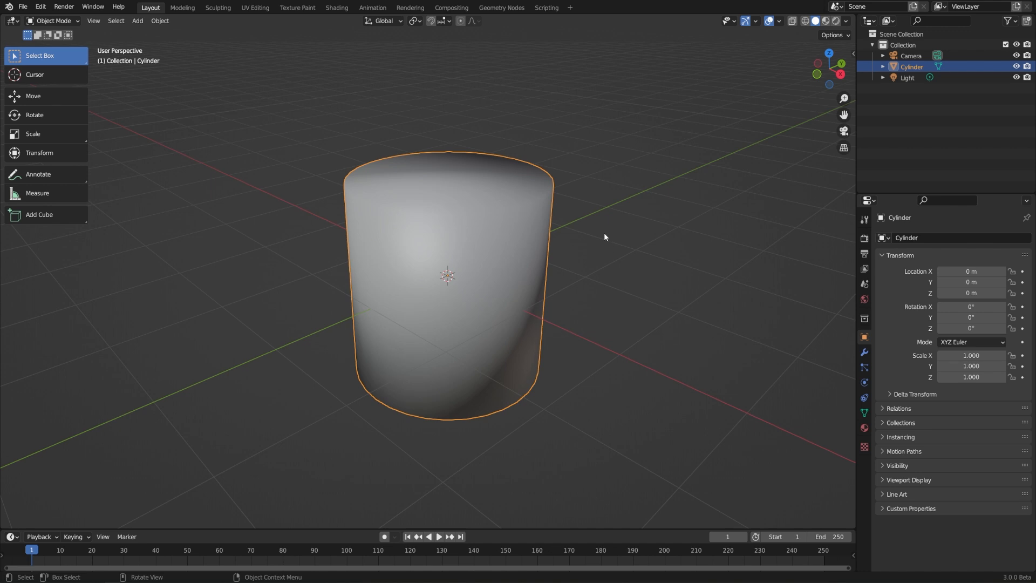
In Edit Mode, add a single horizontal loop cut around the cylinder and slide it close to the top edge, factor about -0.952
{"action": "key", "text": "Tab"}
{"action": "mouse_move", "coordinate": [572, 283]}
{"action": "middle_mouse_down"}
{"action": "mouse_move", "coordinate": [616, 268]}
{"action": "mouse_move", "coordinate": [601, 306]}
{"action": "mouse_move", "coordinate": [587, 275]}
{"action": "middle_mouse_up"}
{"action": "scroll", "coordinate": [602, 307], "scroll_direction": "up", "scroll_amount": 1}
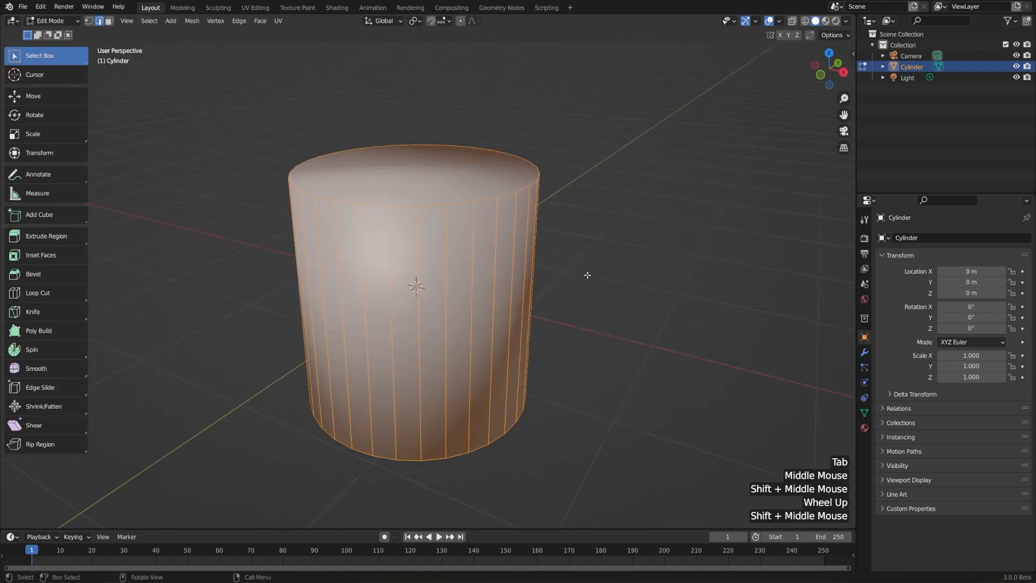
{"action": "key", "text": "ctrl+r"}
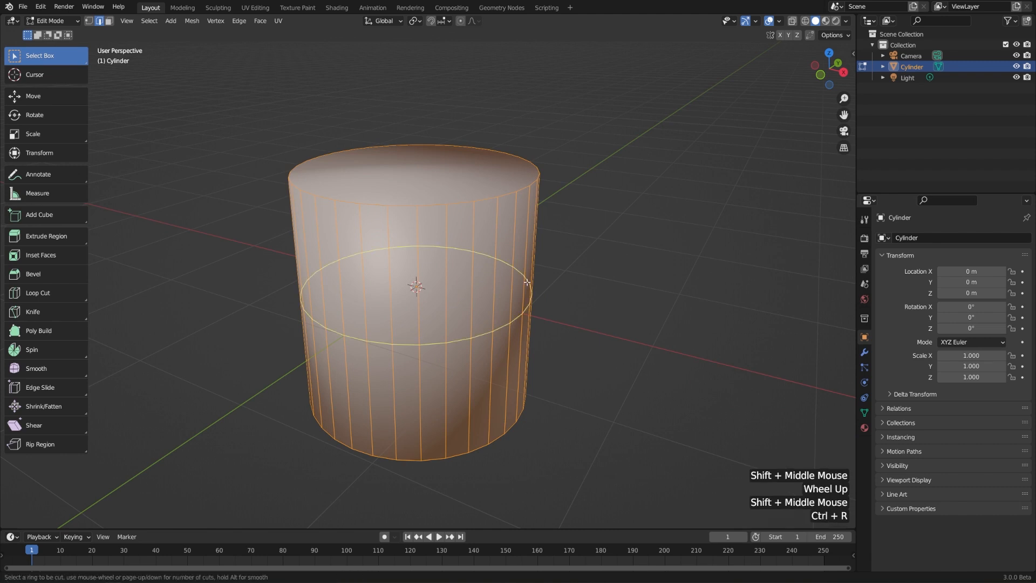
{"action": "left_click", "coordinate": [527, 282]}
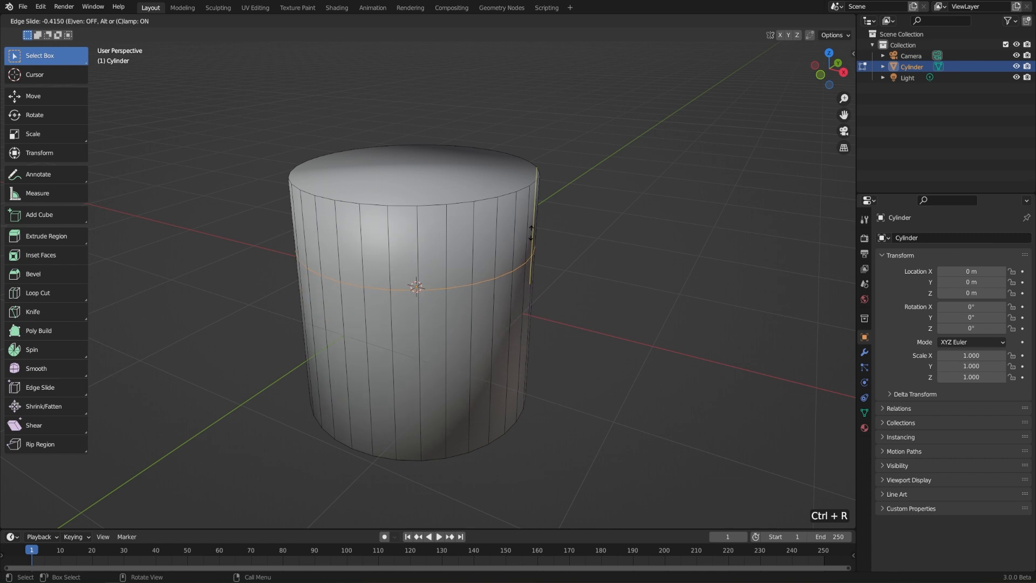
{"action": "left_click", "coordinate": [541, 174]}
Add another horizontal loop cut around the cylinder and slide it close to the bottom edge, factor about 0.931
{"action": "middle_click_drag", "start_coordinate": [546, 302], "coordinate": [556, 267]}
{"action": "key", "text": "ctrl+r"}
{"action": "left_click", "coordinate": [520, 287]}
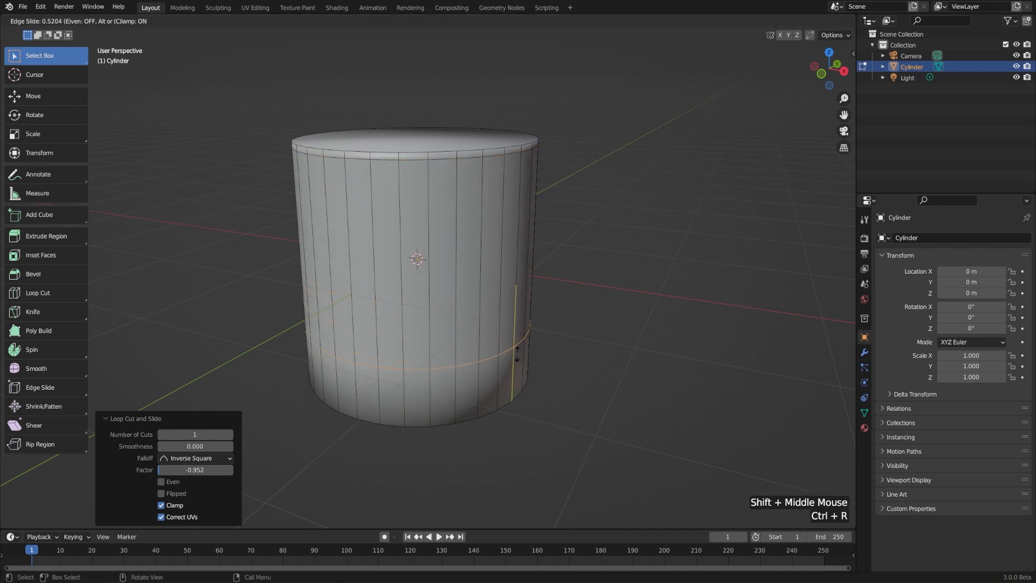
{"action": "left_click", "coordinate": [508, 402]}
{"action": "middle_click_drag", "start_coordinate": [586, 404], "coordinate": [587, 299]}
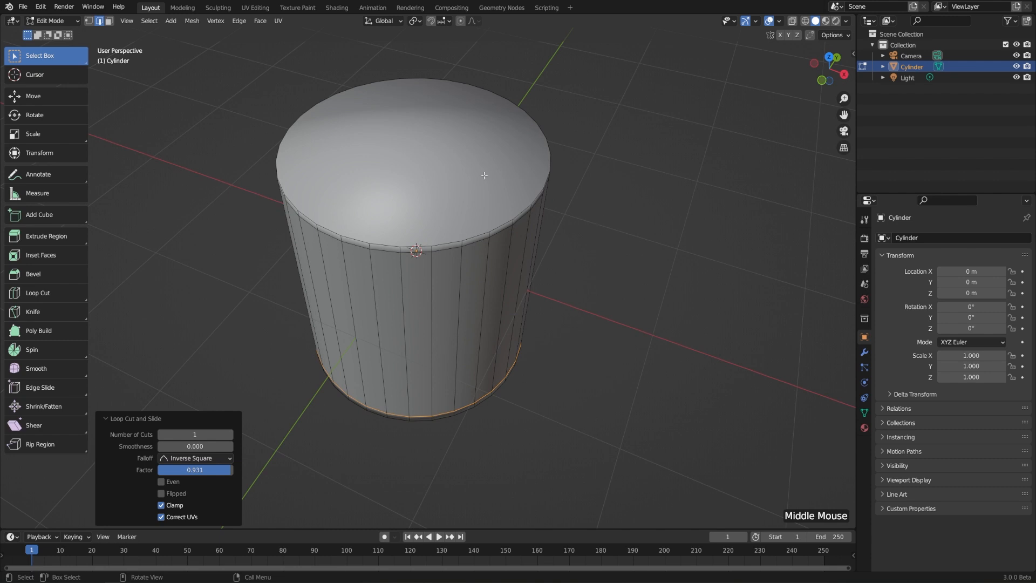
{"action": "key", "text": "ctrl+r"}
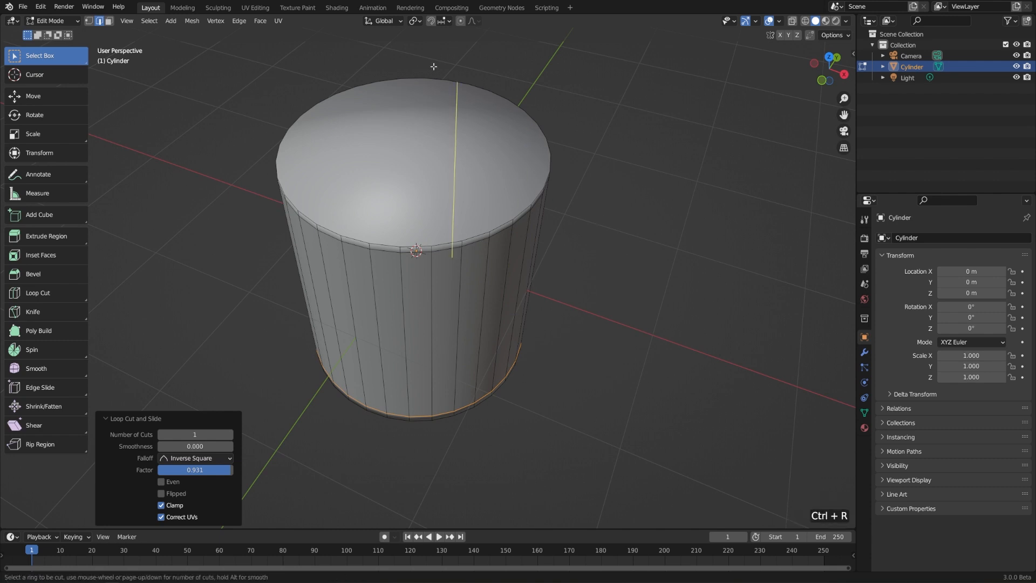
{"action": "key", "text": "Escape"}
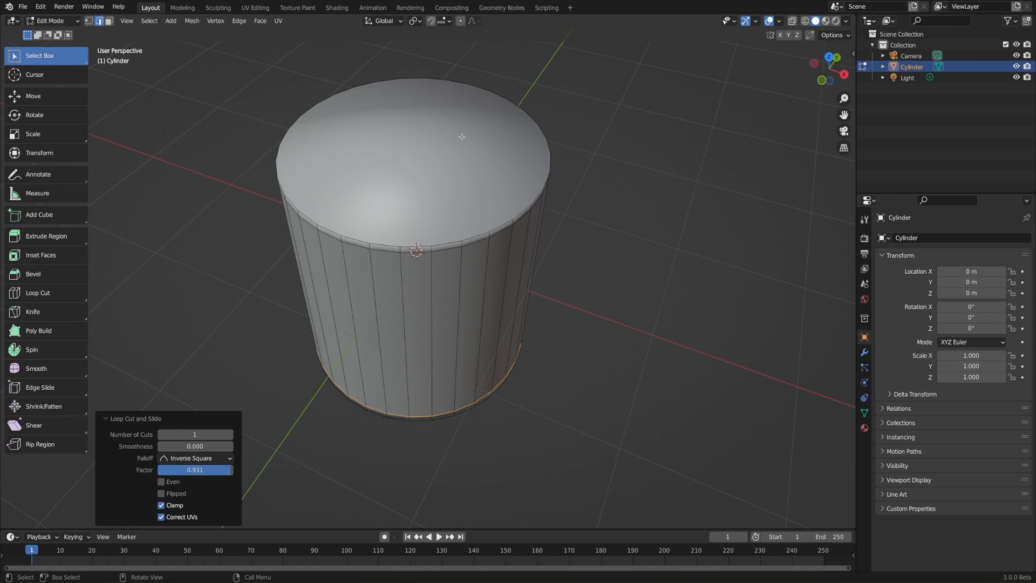
In face select mode, select the cylinder's top and bottom caps and inset both with a thickness of about 0.092 m
{"action": "left_click", "coordinate": [109, 21]}
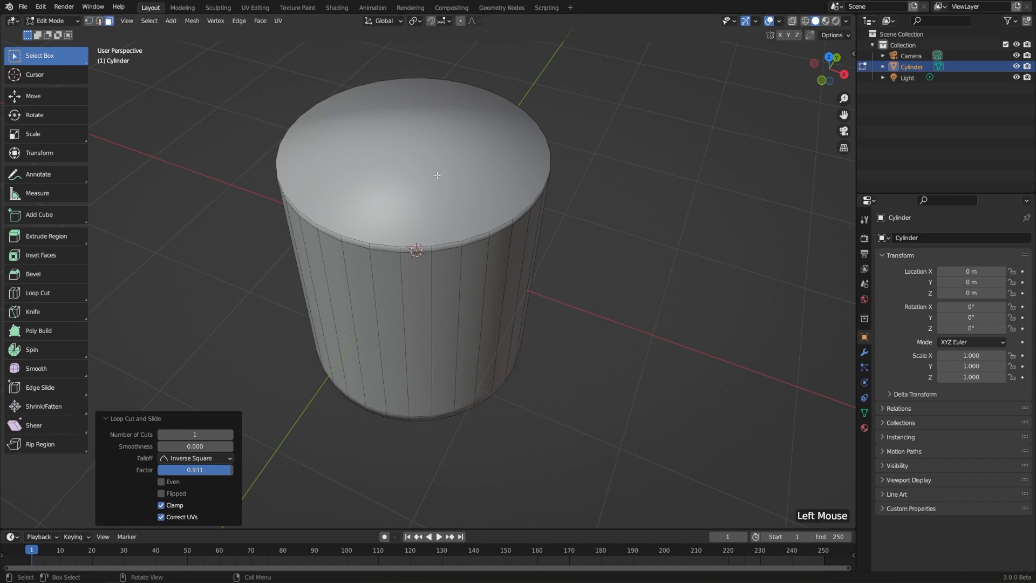
{"action": "left_click", "coordinate": [316, 132]}
{"action": "middle_click_drag", "start_coordinate": [459, 446], "coordinate": [452, 385]}
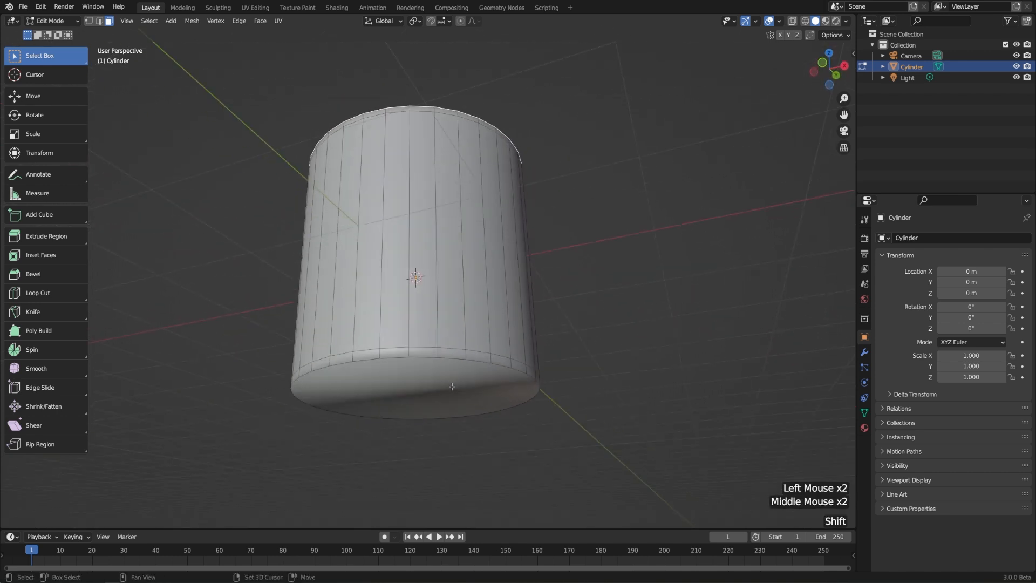
{"action": "left_click", "coordinate": [442, 387], "text": "shift"}
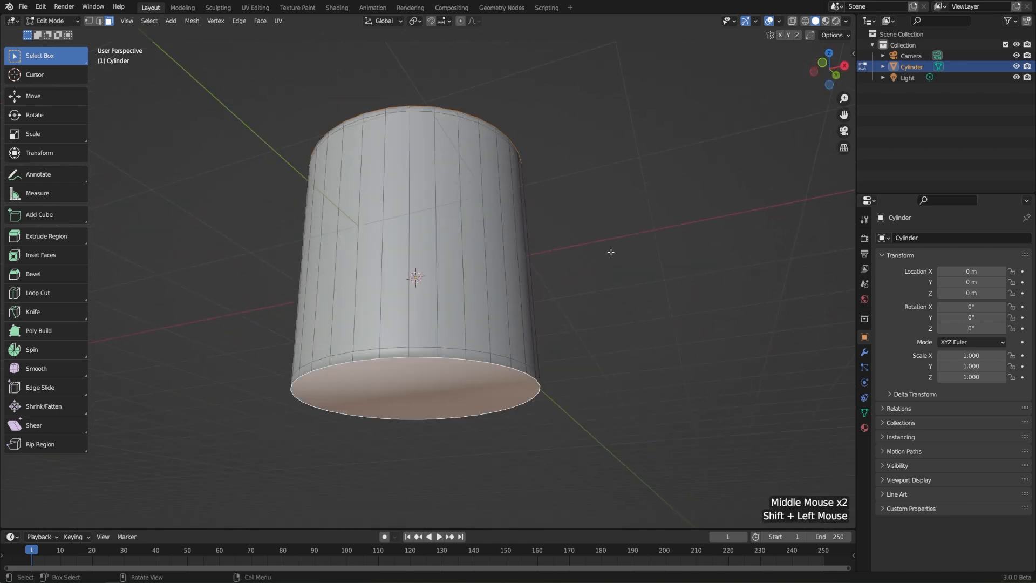
{"action": "middle_click_drag", "start_coordinate": [608, 250], "coordinate": [688, 317]}
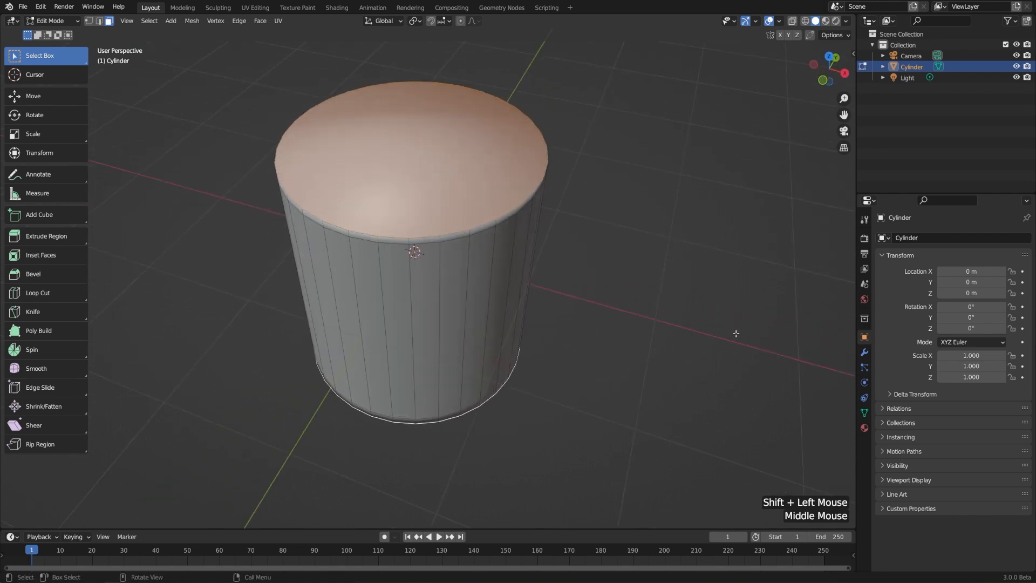
{"action": "key", "text": "i"}
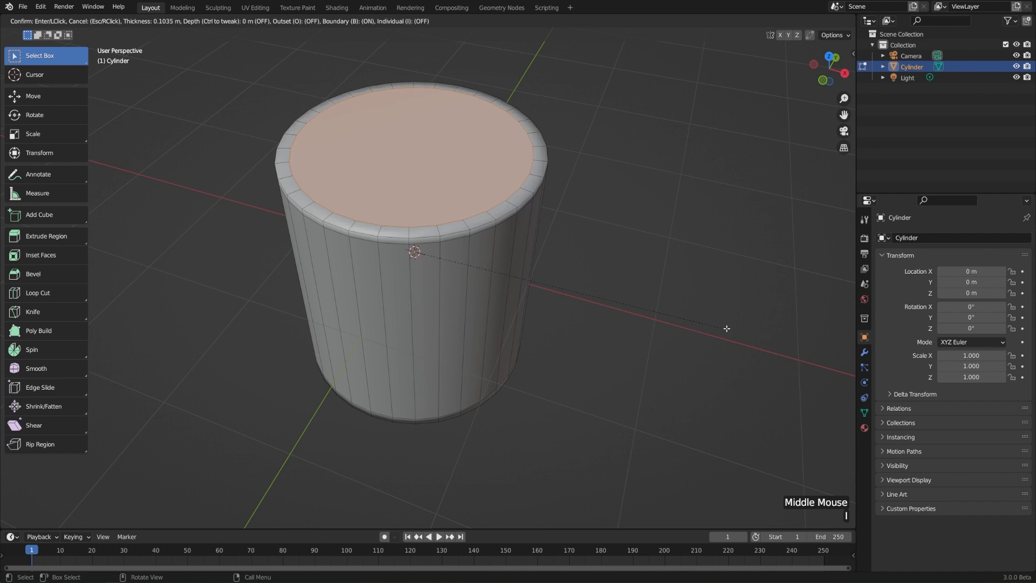
{"action": "left_click", "coordinate": [726, 327]}
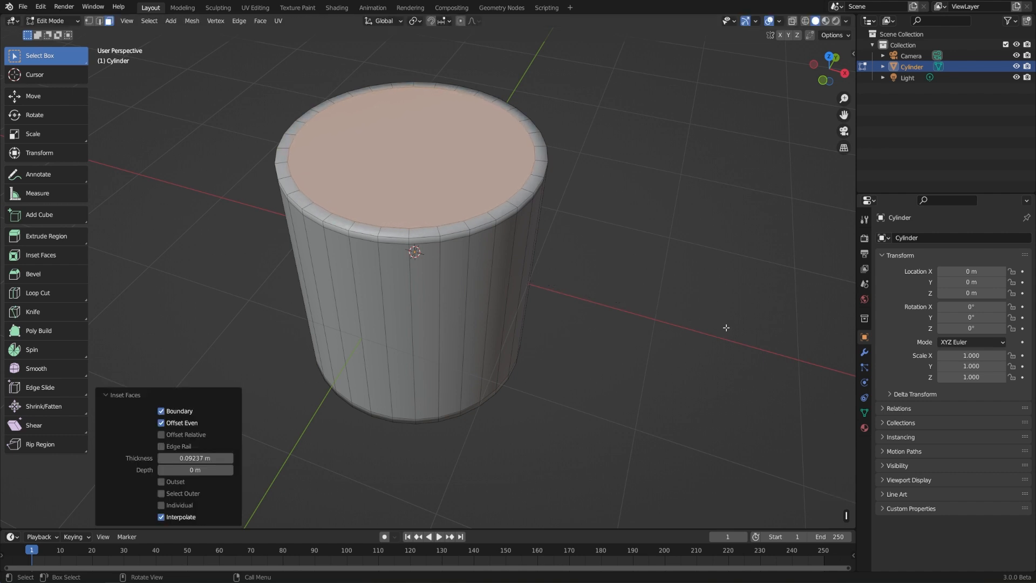
Examine the cylinder's smooth shading in Object Mode and return to Edit Mode
{"action": "key", "text": "Tab"}
{"action": "middle_click_drag", "start_coordinate": [612, 316], "coordinate": [637, 294]}
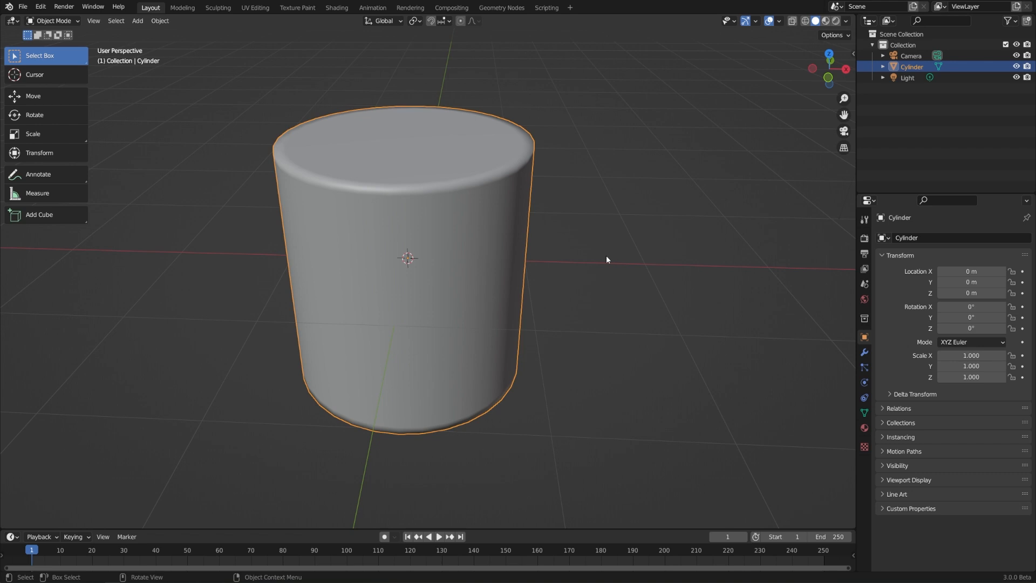
{"action": "key", "text": "Tab"}
{"action": "middle_click_drag", "start_coordinate": [594, 215], "coordinate": [582, 234]}
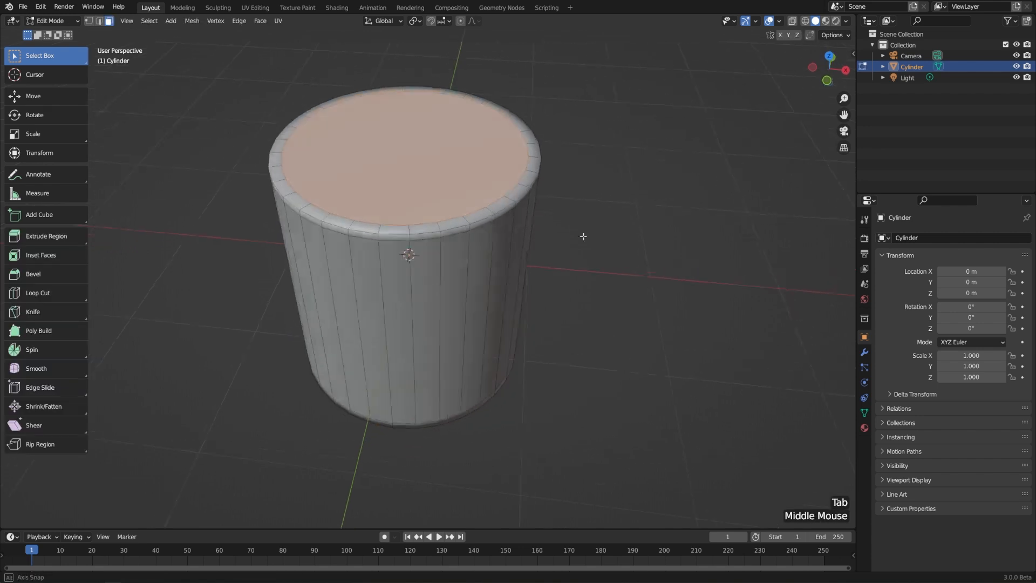
Add a centred loop cut around the top cap's inset ring with the Loop Cut tool, and return to Select Box
{"action": "scroll", "coordinate": [581, 248], "scroll_direction": "up", "scroll_amount": 2}
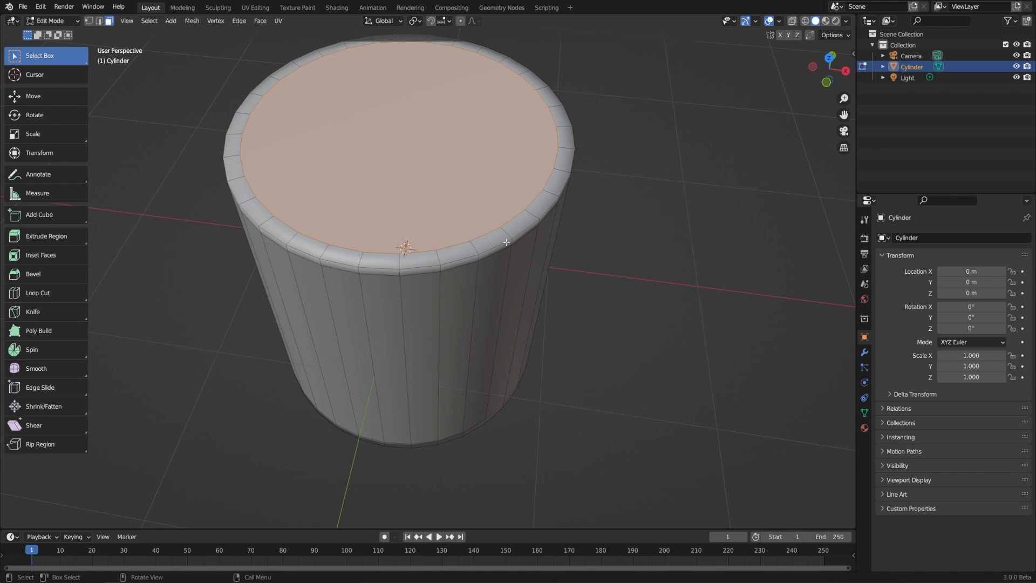
{"action": "left_click", "coordinate": [60, 295]}
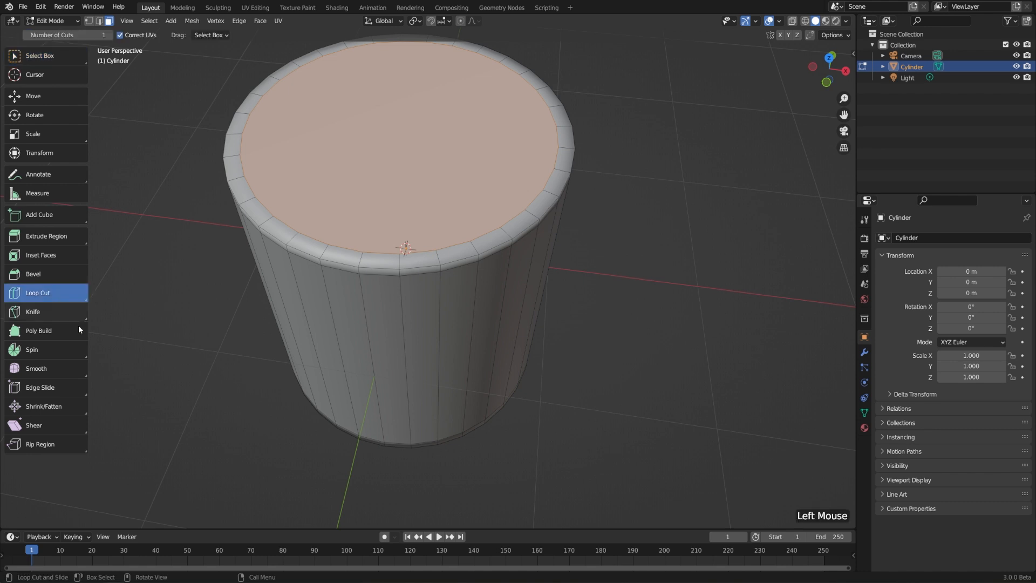
{"action": "double_click", "coordinate": [538, 213]}
{"action": "key", "text": "w"}
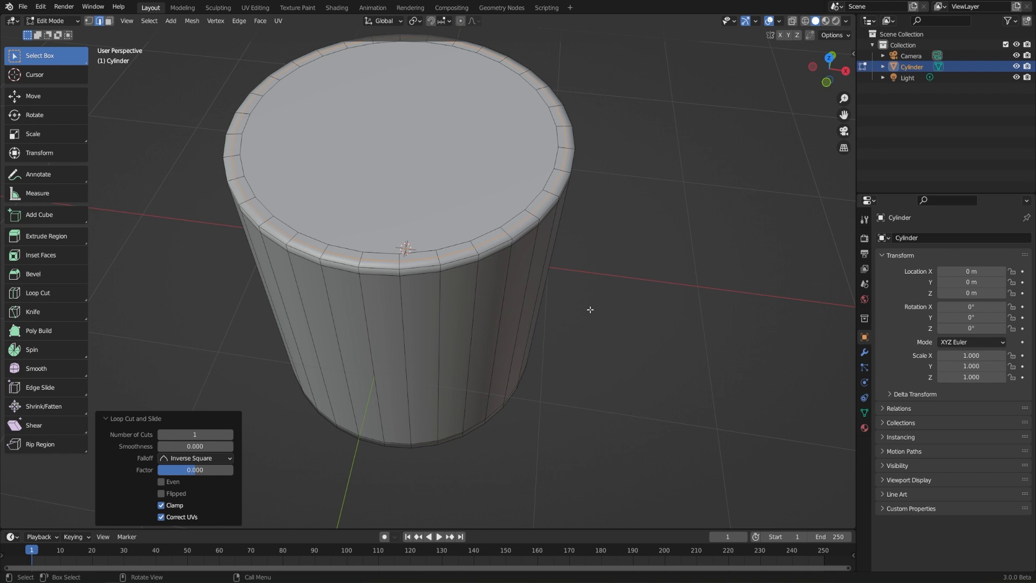
Select the entire cylinder mesh and move it freely about 2.2 m, up and away from the origin
{"action": "scroll", "coordinate": [583, 359], "scroll_direction": "down", "scroll_amount": 3}
{"action": "middle_click_drag", "start_coordinate": [572, 358], "coordinate": [588, 341]}
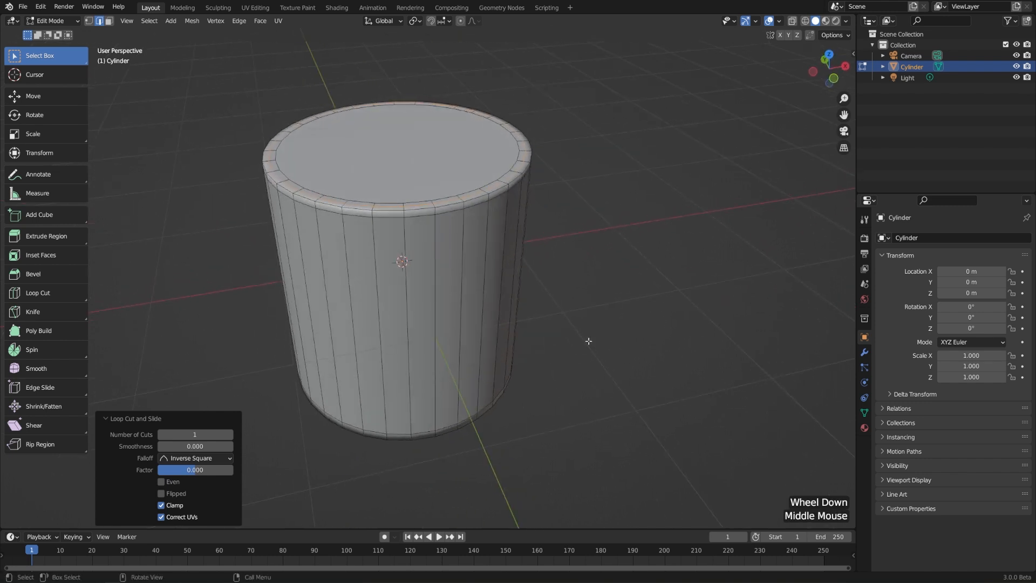
{"action": "key", "text": "a"}
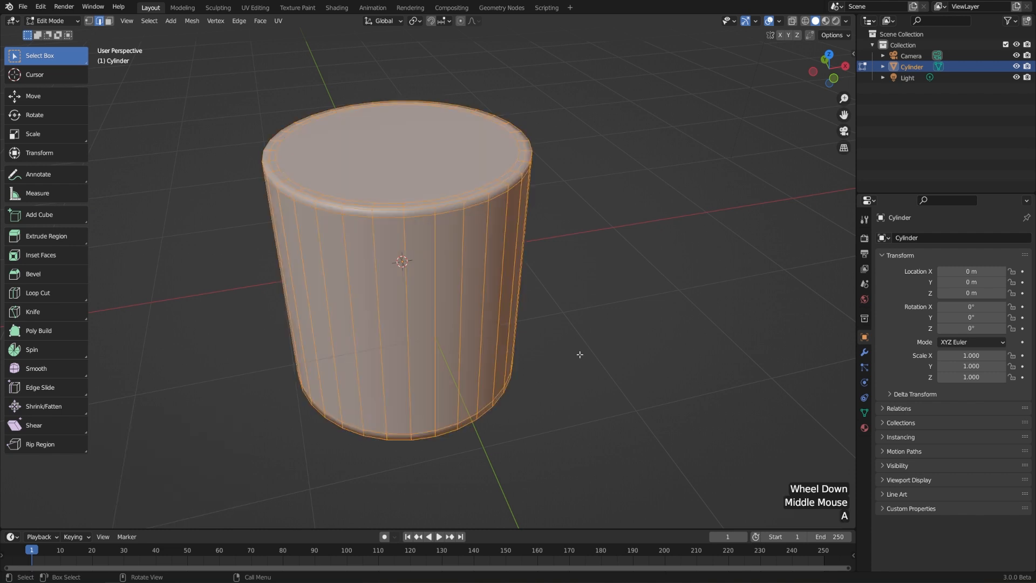
{"action": "scroll", "coordinate": [580, 354], "scroll_direction": "down", "scroll_amount": 2}
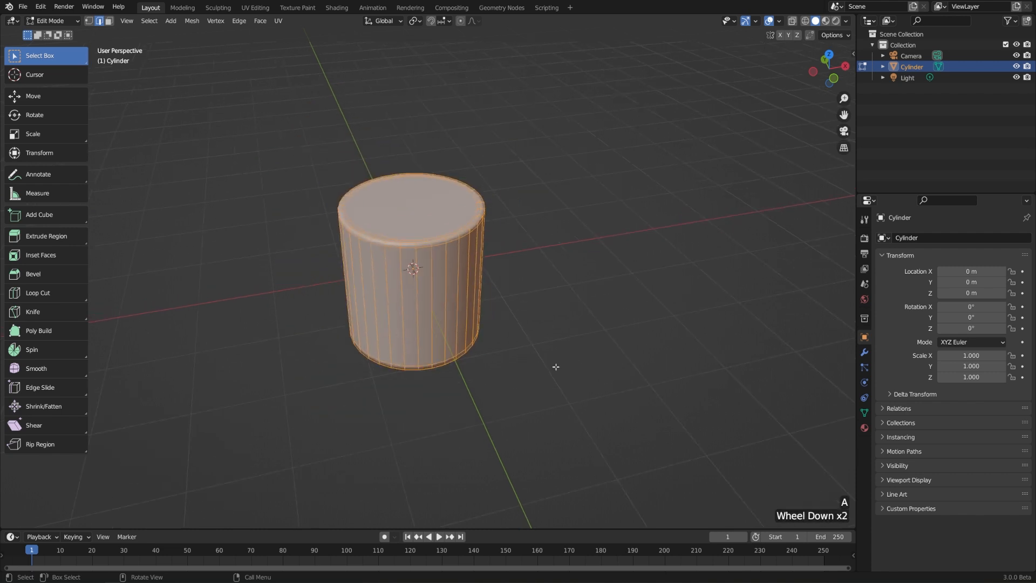
{"action": "key", "text": "g"}
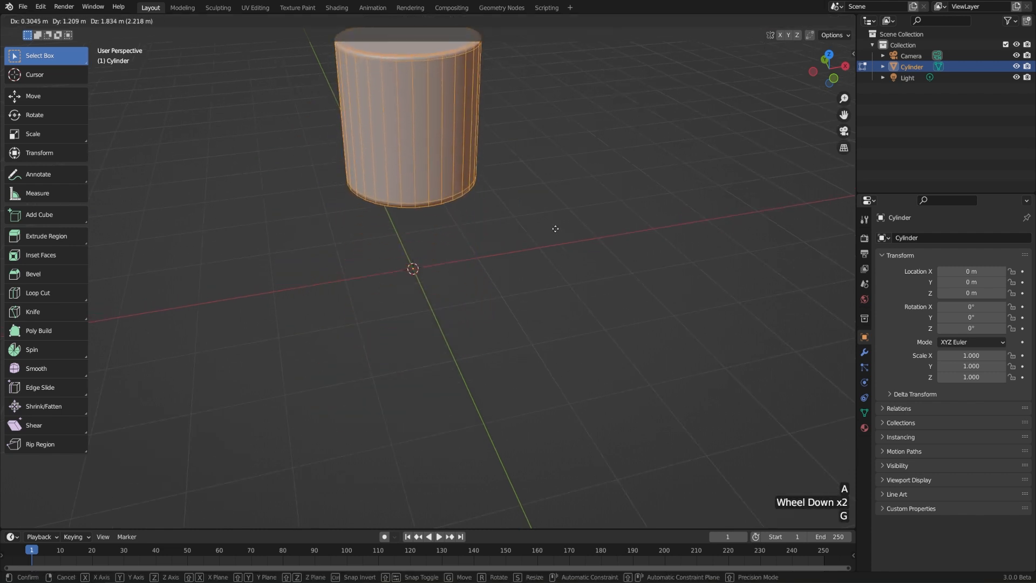
{"action": "left_click", "coordinate": [558, 232]}
Rotate the whole mesh freely from several view angles until the cylinder is tilted diagonally, ending with a rotation of about -19.2°
{"action": "middle_click_drag", "start_coordinate": [559, 232], "coordinate": [546, 294]}
{"action": "key", "text": "r"}
{"action": "left_click", "coordinate": [617, 157]}
{"action": "middle_click_drag", "start_coordinate": [617, 158], "coordinate": [561, 307]}
{"action": "key", "text": "r"}
{"action": "left_click", "coordinate": [611, 127]}
{"action": "key", "text": "r"}
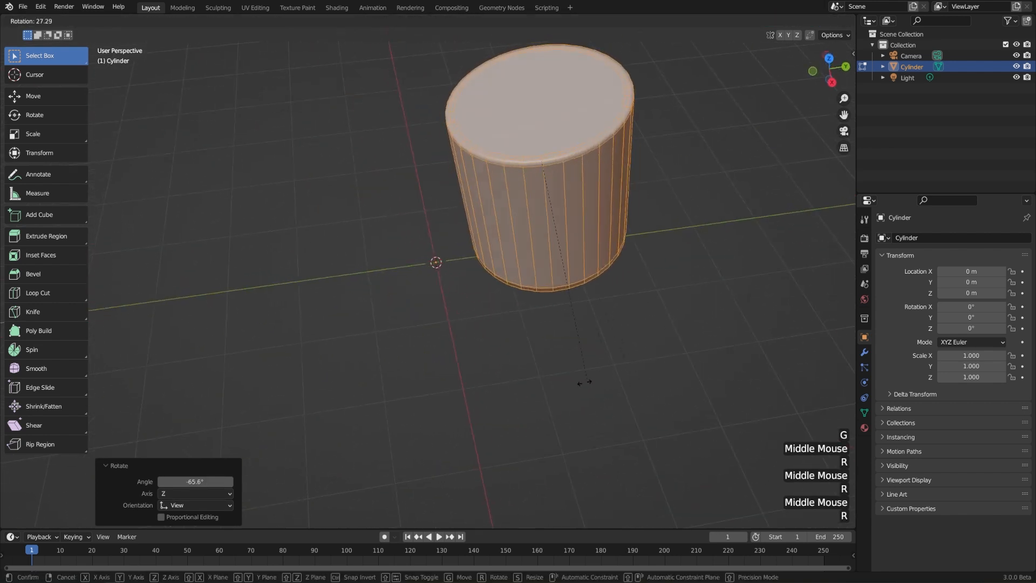
{"action": "left_click", "coordinate": [583, 382]}
{"action": "middle_click_drag", "start_coordinate": [583, 382], "coordinate": [573, 340]}
{"action": "key", "text": "r"}
{"action": "left_click", "coordinate": [601, 250]}
{"action": "scroll", "coordinate": [574, 336], "scroll_direction": "up", "scroll_amount": 2}
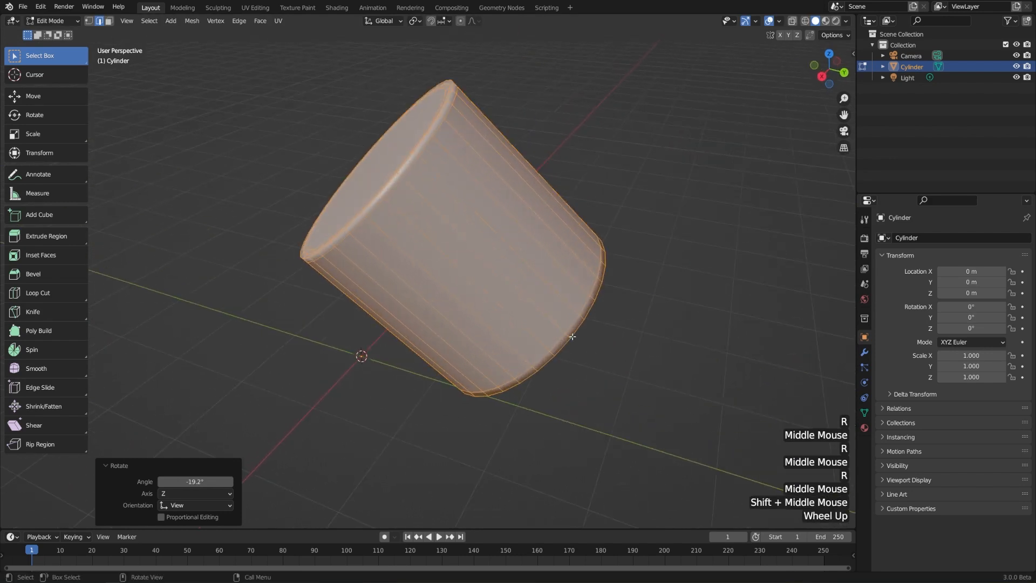
{"action": "left_click", "coordinate": [383, 21]}
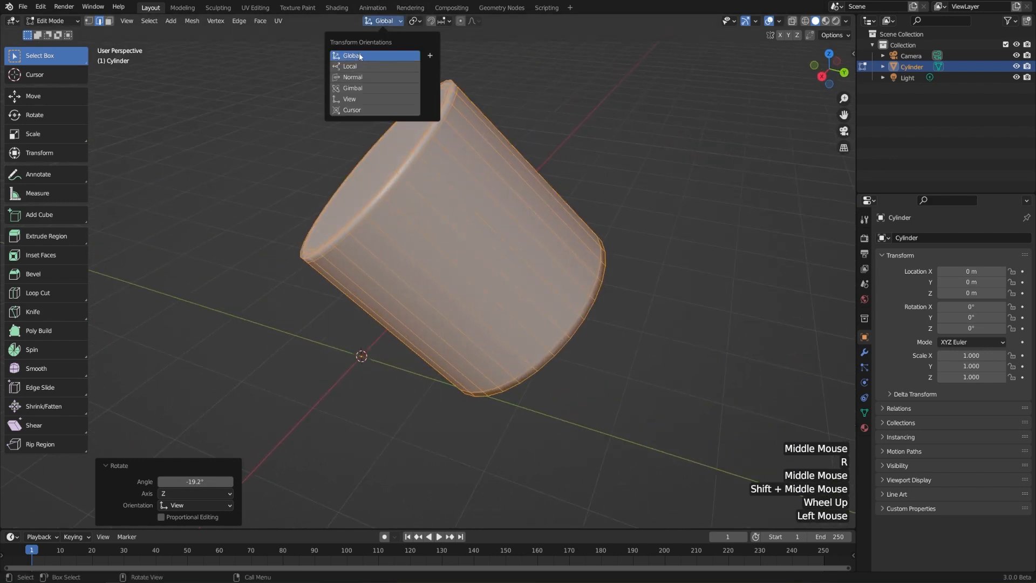
{"action": "middle_click_drag", "start_coordinate": [579, 247], "coordinate": [552, 229], "text": "shift"}
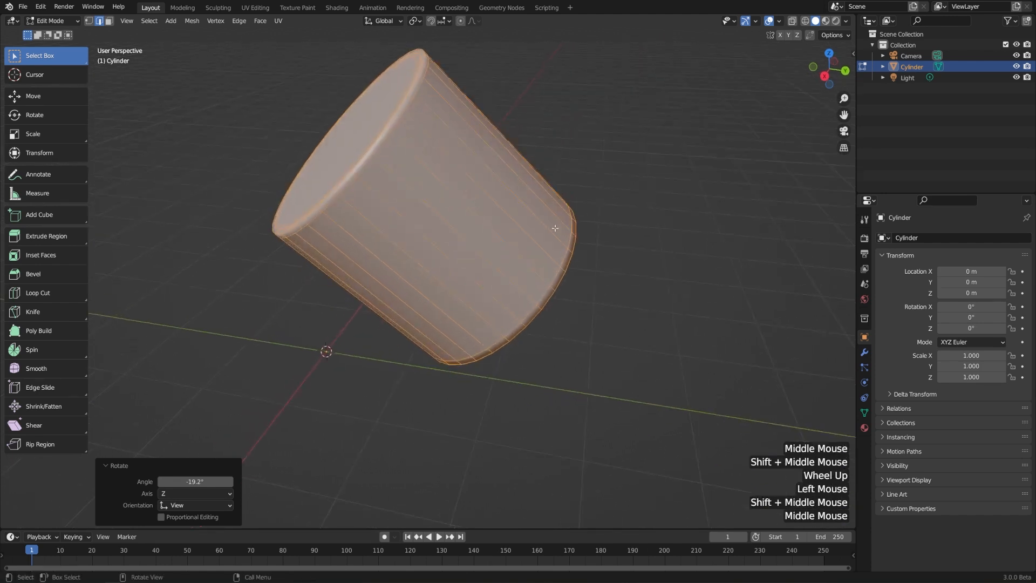
{"action": "key", "text": "ctrl"}
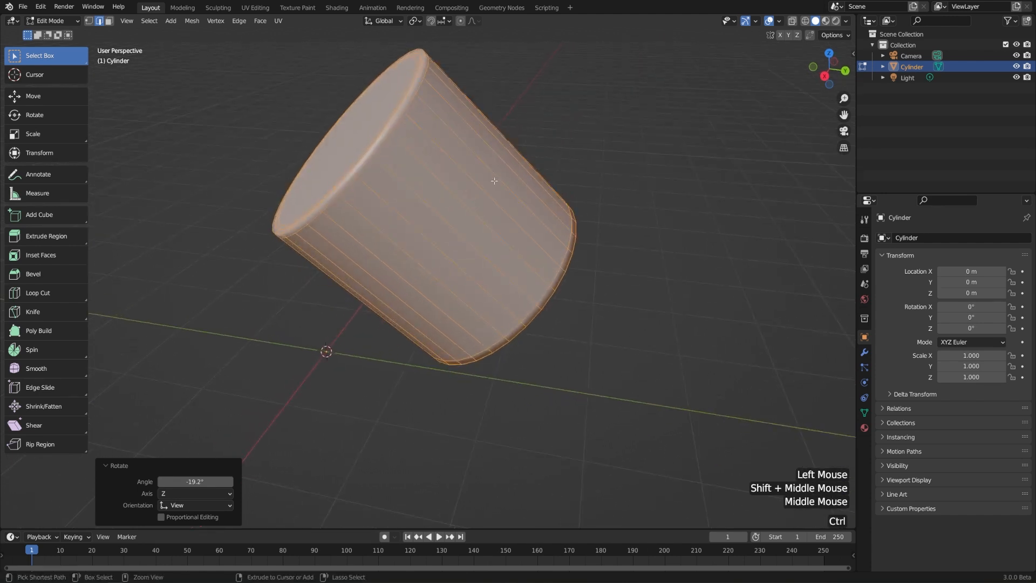
Add a single loop cut around the middle of the tilted cylinder's side, keeping the slide factor at 0
{"action": "key", "text": "ctrl+r"}
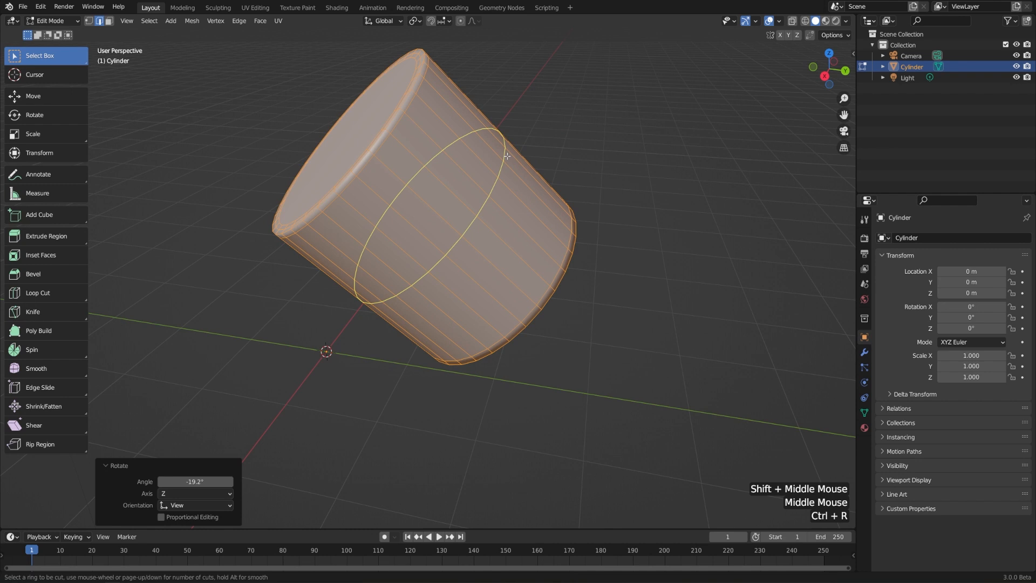
{"action": "left_click", "coordinate": [507, 156]}
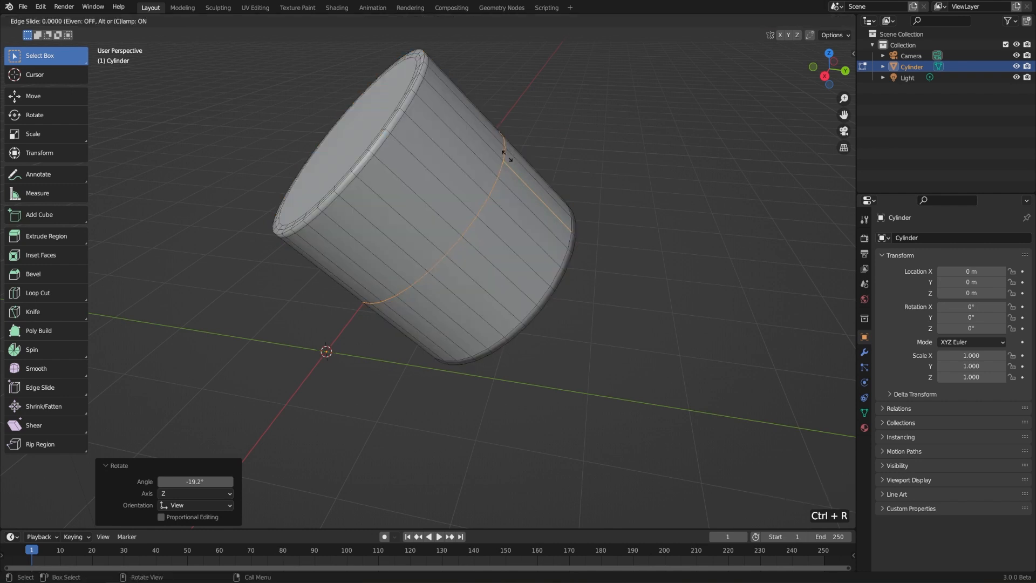
{"action": "left_click", "coordinate": [507, 155]}
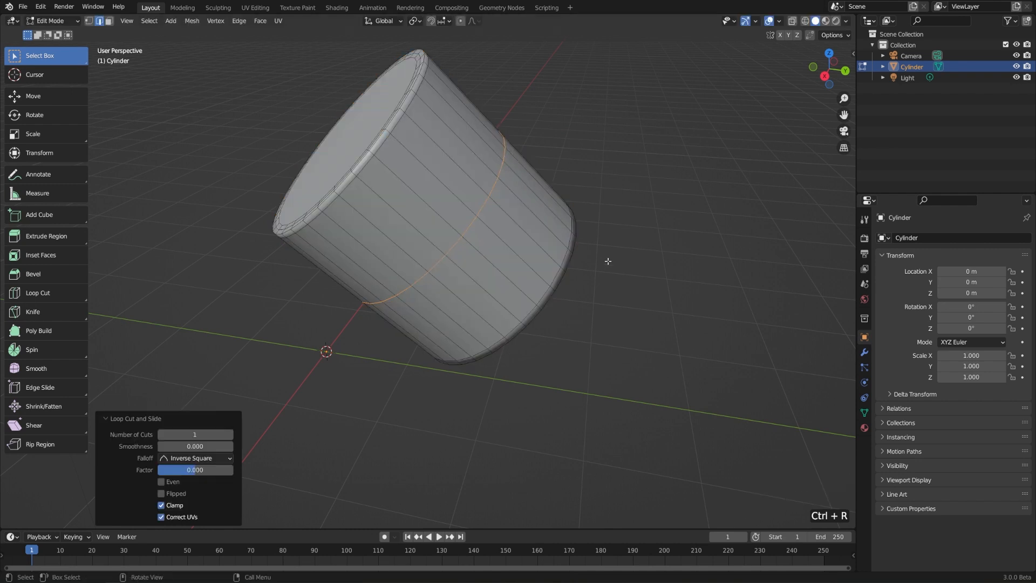
Select one short edge of the middle loop and try to move it freely along the tilted cylinder
{"action": "left_click", "coordinate": [509, 152]}
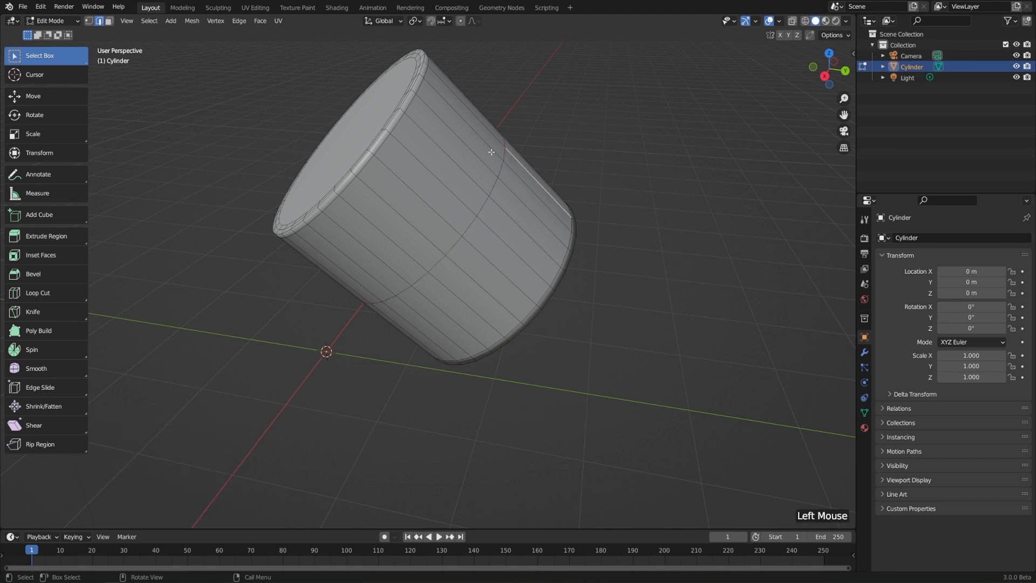
{"action": "left_click", "coordinate": [503, 153]}
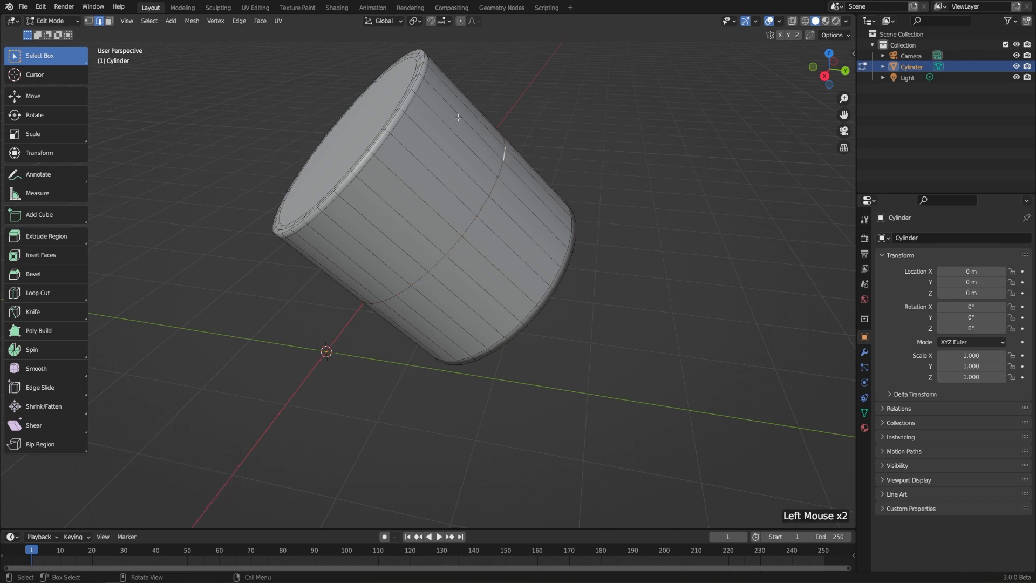
{"action": "middle_click_drag", "start_coordinate": [458, 117], "coordinate": [454, 153], "text": "shift"}
{"action": "scroll", "coordinate": [551, 273], "scroll_direction": "up", "scroll_amount": 2}
{"action": "middle_click_drag", "start_coordinate": [551, 273], "coordinate": [590, 234]}
{"action": "key", "text": "g"}
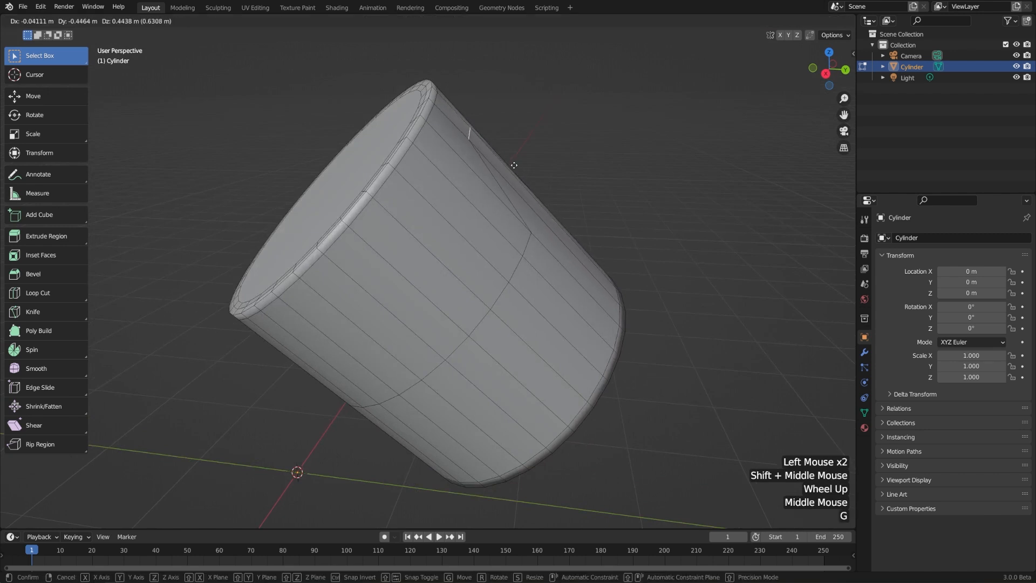
{"action": "left_click", "coordinate": [570, 200]}
Try moving the selected loop edge along the global Y axis and along the Z axis, undoing each move
{"action": "middle_click_drag", "start_coordinate": [587, 190], "coordinate": [623, 219]}
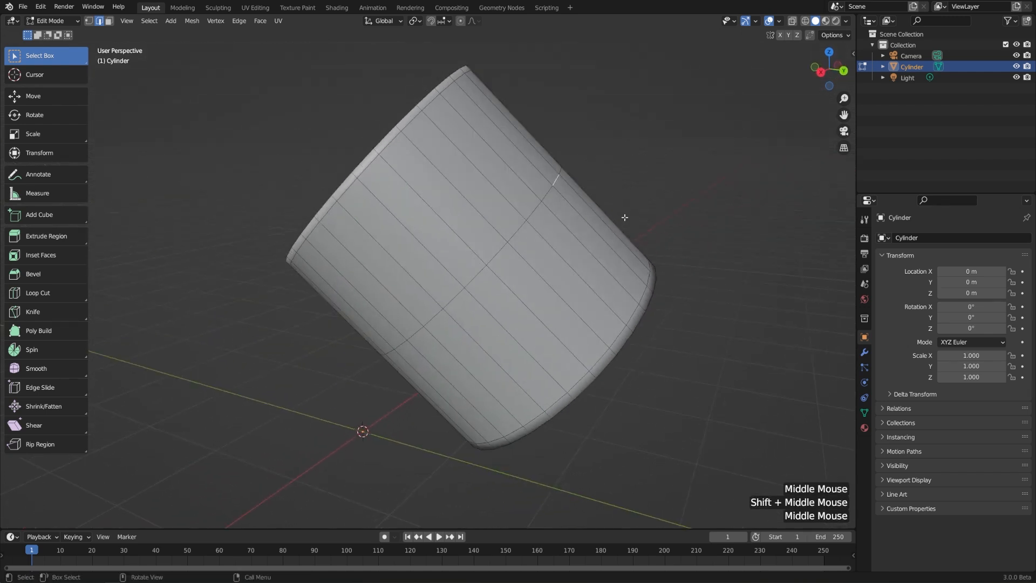
{"action": "left_click", "coordinate": [33, 96]}
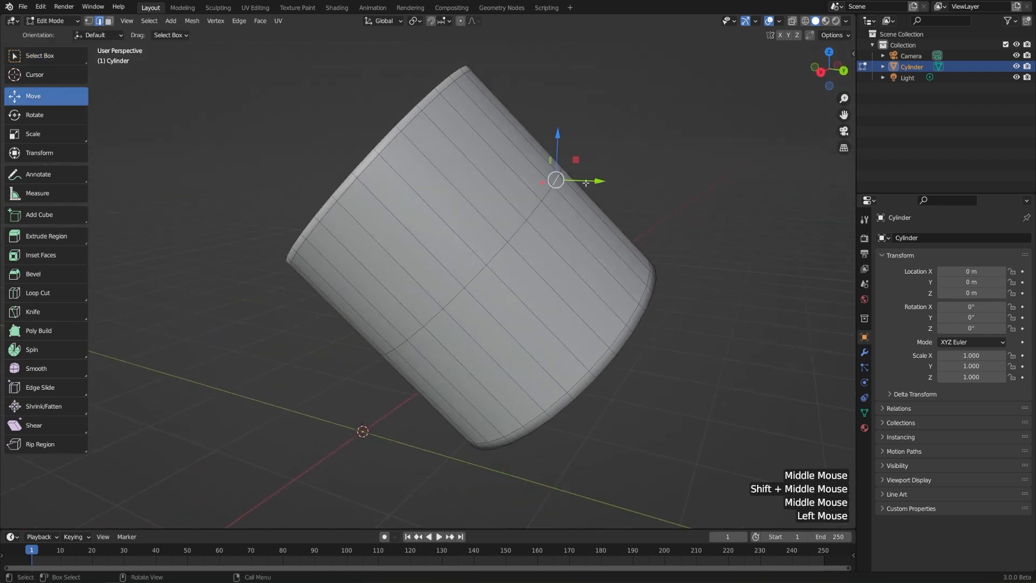
{"action": "left_click_drag", "start_coordinate": [594, 182], "coordinate": [567, 181]}
{"action": "key", "text": "ctrl+z"}
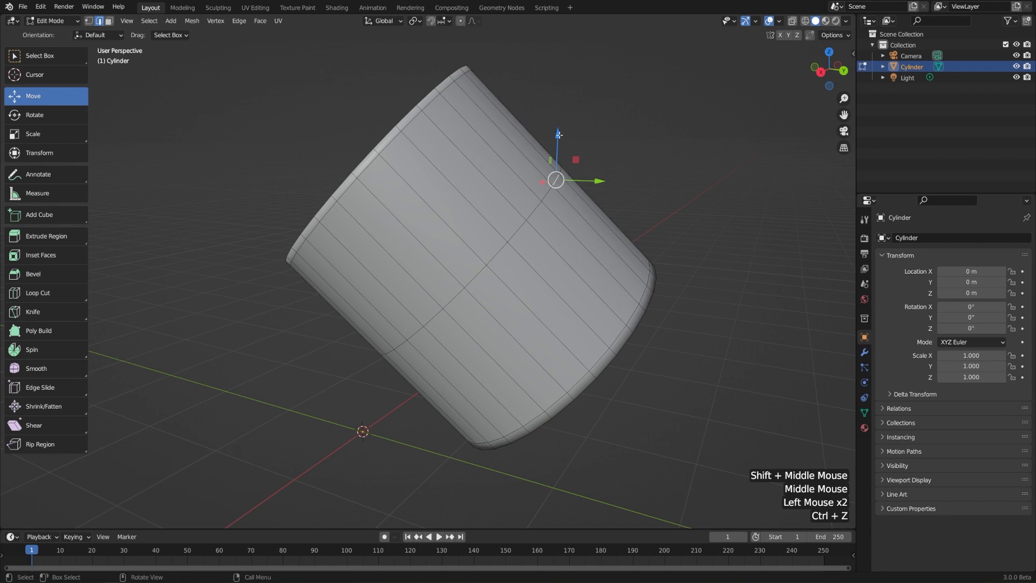
{"action": "left_click_drag", "start_coordinate": [558, 134], "coordinate": [558, 64]}
{"action": "key", "text": "ctrl+z"}
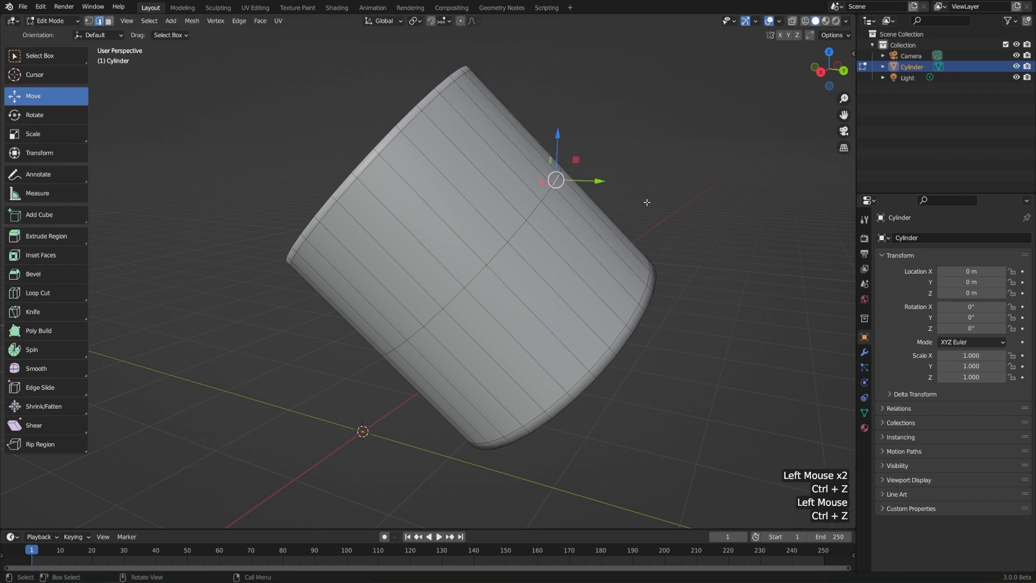
Select a few adjacent edges of the middle loop, try sliding them with the Edge Slide tool, and undo the slide
{"action": "middle_click_drag", "start_coordinate": [647, 201], "coordinate": [664, 202]}
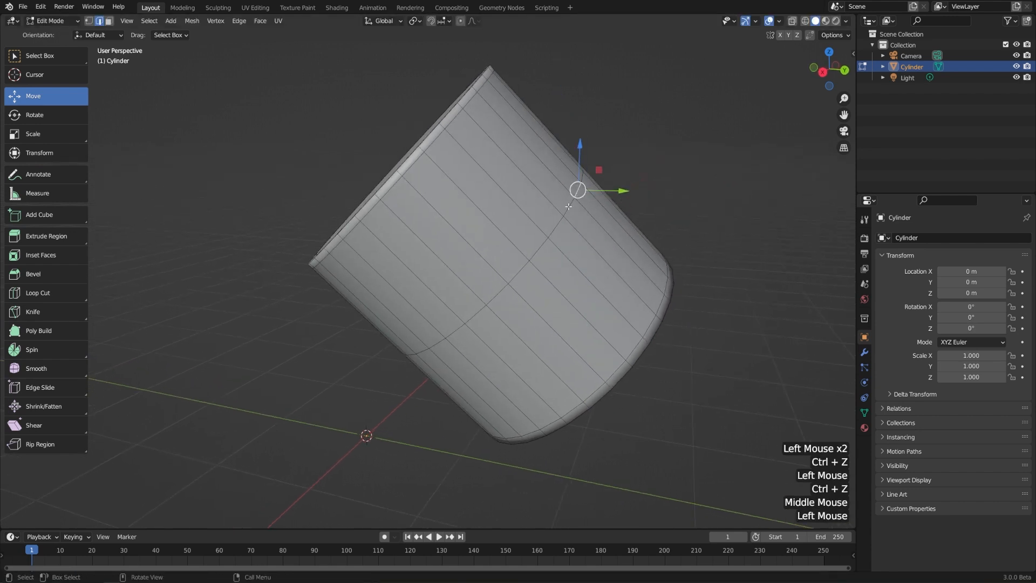
{"action": "double_click", "coordinate": [571, 204]}
{"action": "middle_click_drag", "start_coordinate": [571, 204], "coordinate": [590, 217]}
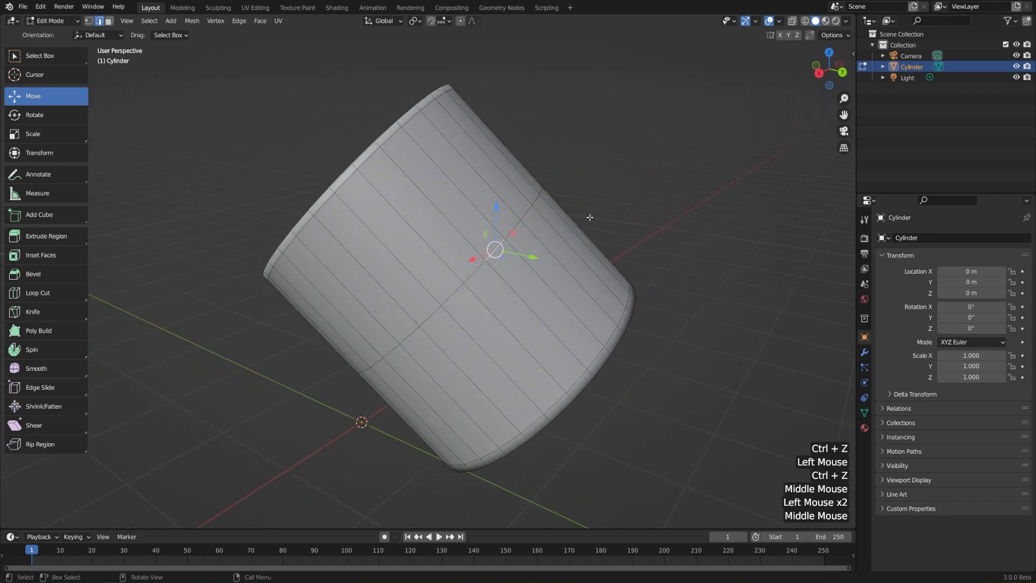
{"action": "left_click", "coordinate": [539, 198]}
{"action": "left_click", "coordinate": [517, 231], "text": "shift"}
{"action": "left_click", "coordinate": [517, 231], "text": "shift"}
{"action": "middle_click_drag", "start_coordinate": [518, 230], "coordinate": [585, 245]}
{"action": "scroll", "coordinate": [583, 255], "scroll_direction": "up", "scroll_amount": 1}
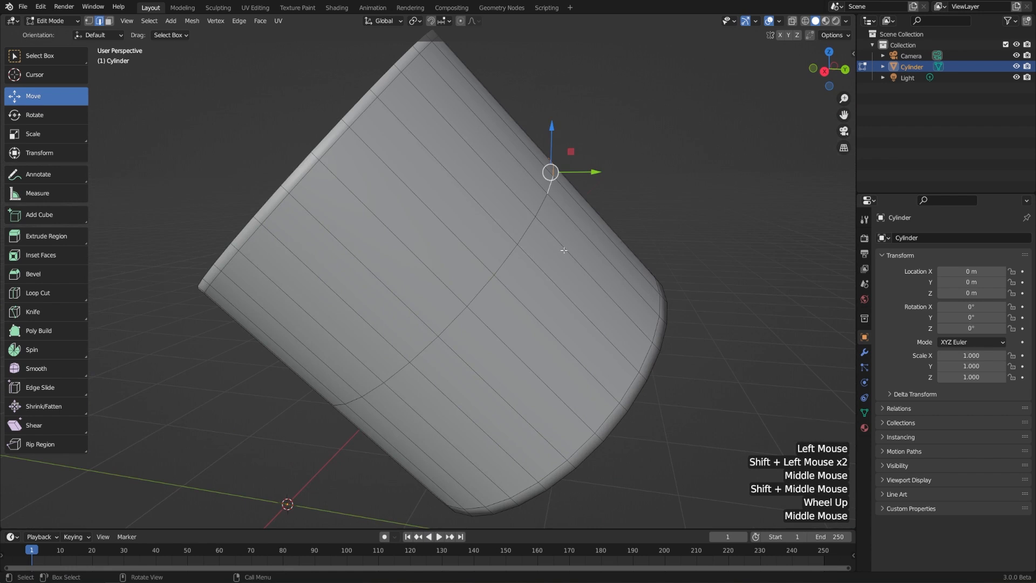
{"action": "left_click", "coordinate": [57, 387]}
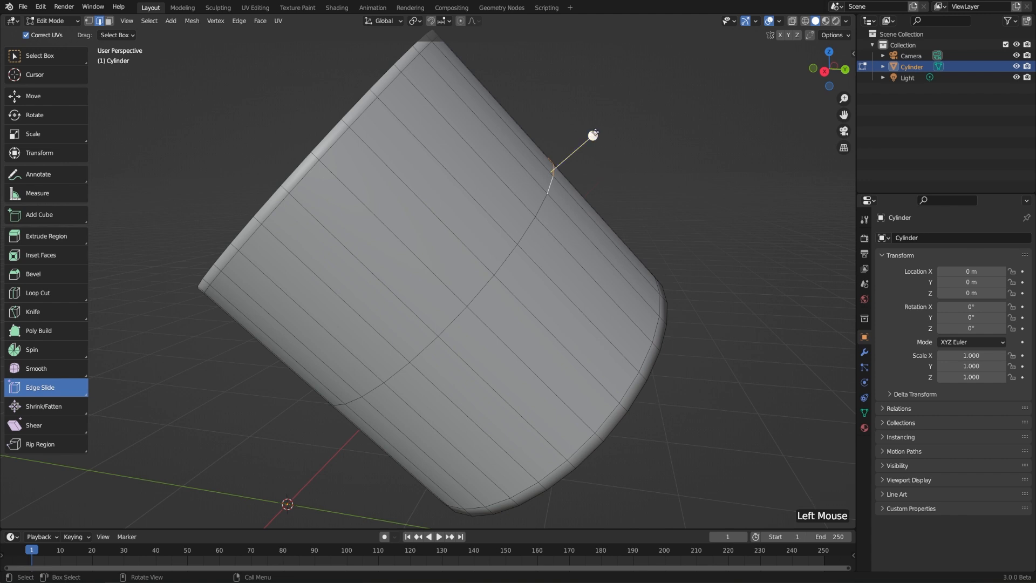
{"action": "left_click_drag", "start_coordinate": [593, 136], "coordinate": [637, 144]}
{"action": "left_click_drag", "start_coordinate": [605, 176], "coordinate": [691, 183]}
{"action": "key", "text": "ctrl+z"}
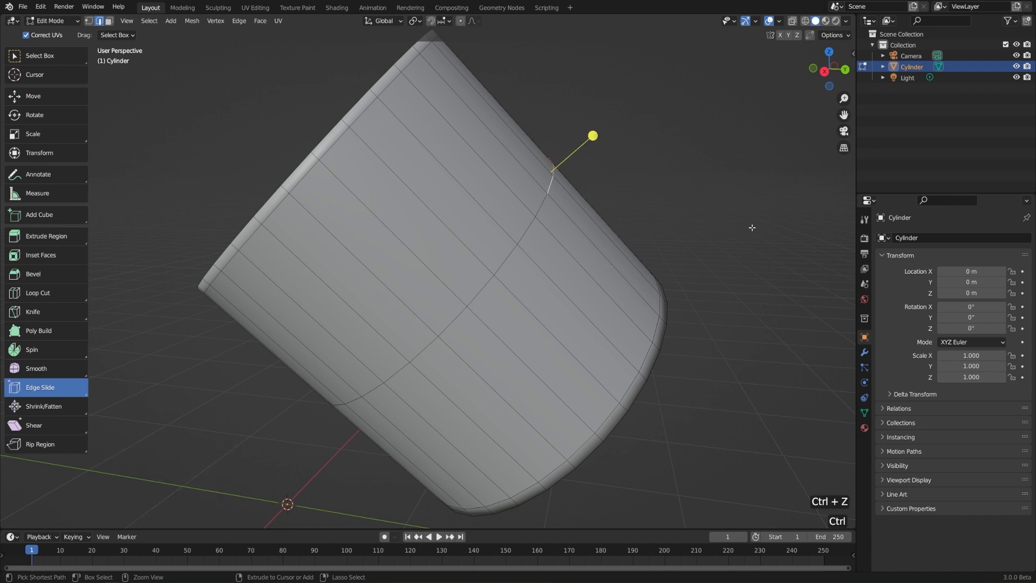
Select the whole middle loop and slide it toward the cylinder's upper rim with the Edge Slide tool, factor about -0.677
{"action": "left_click", "coordinate": [541, 203], "text": "alt"}
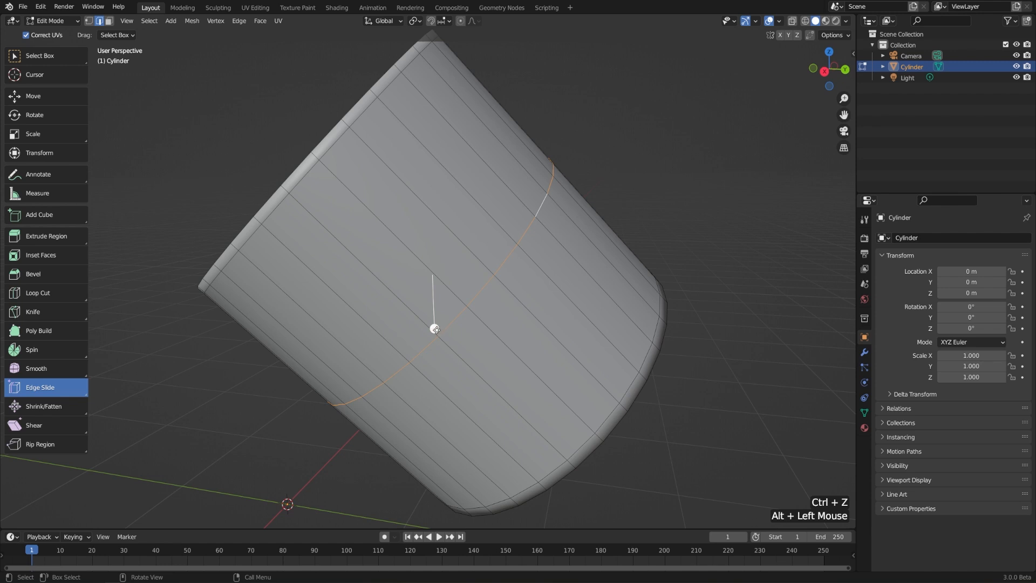
{"action": "left_click_drag", "start_coordinate": [435, 328], "coordinate": [641, 181]}
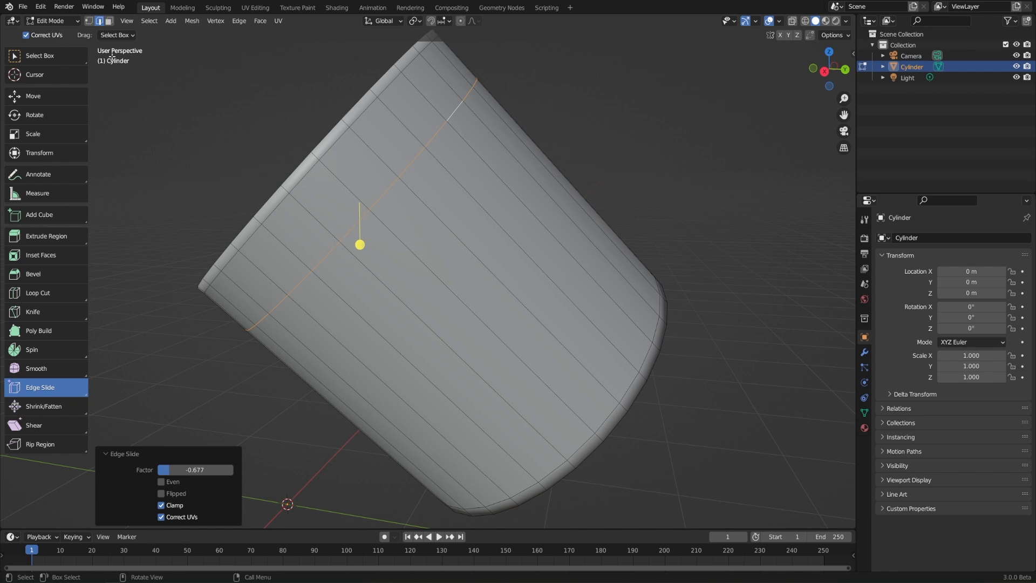
{"action": "left_click", "coordinate": [54, 57]}
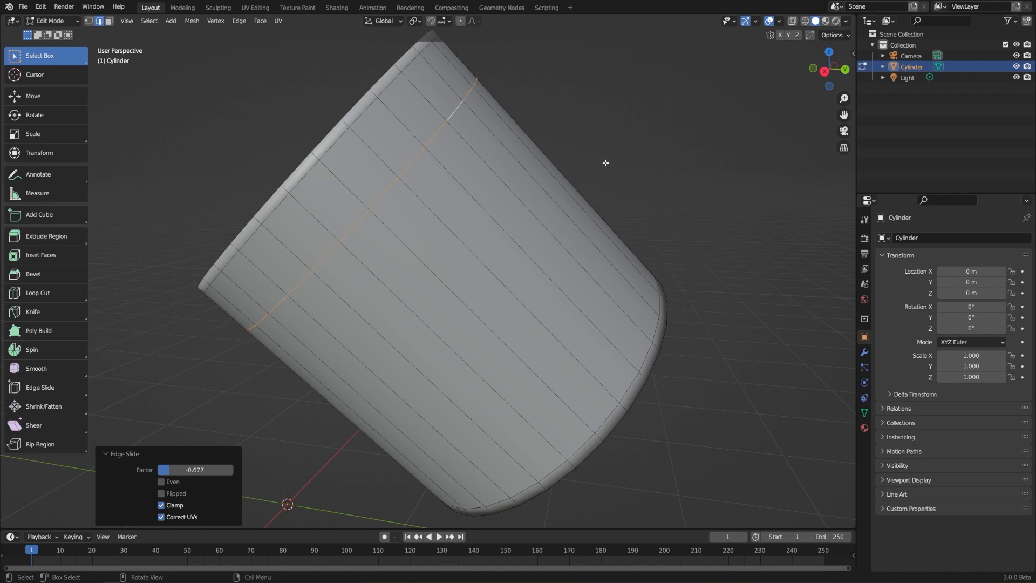
Edge-slide the loop back and forth along the cylinder with factors of about 0.798, -0.671 and 0.771, ending near the lower end
{"action": "key", "text": "g"}
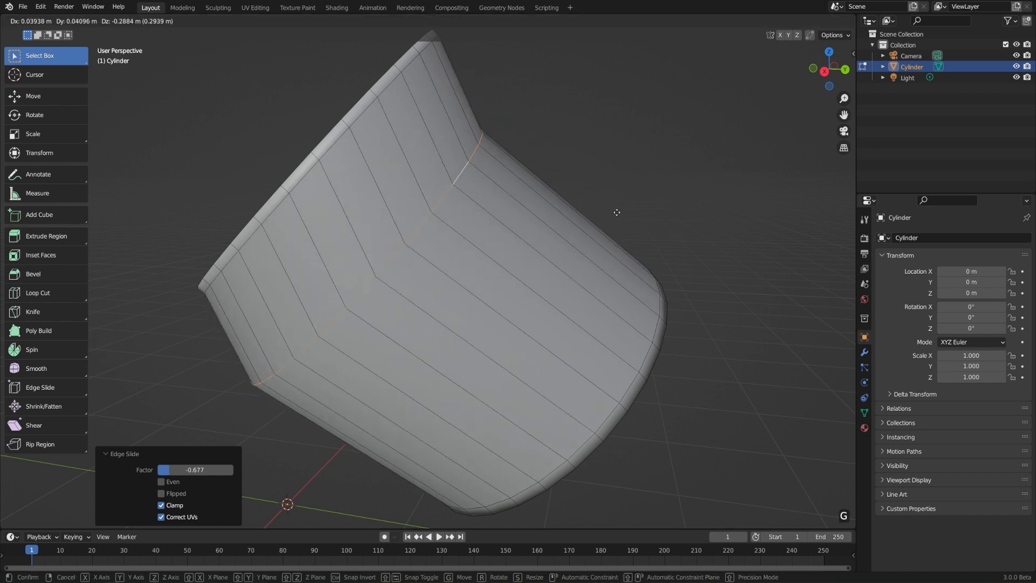
{"action": "key", "text": "g"}
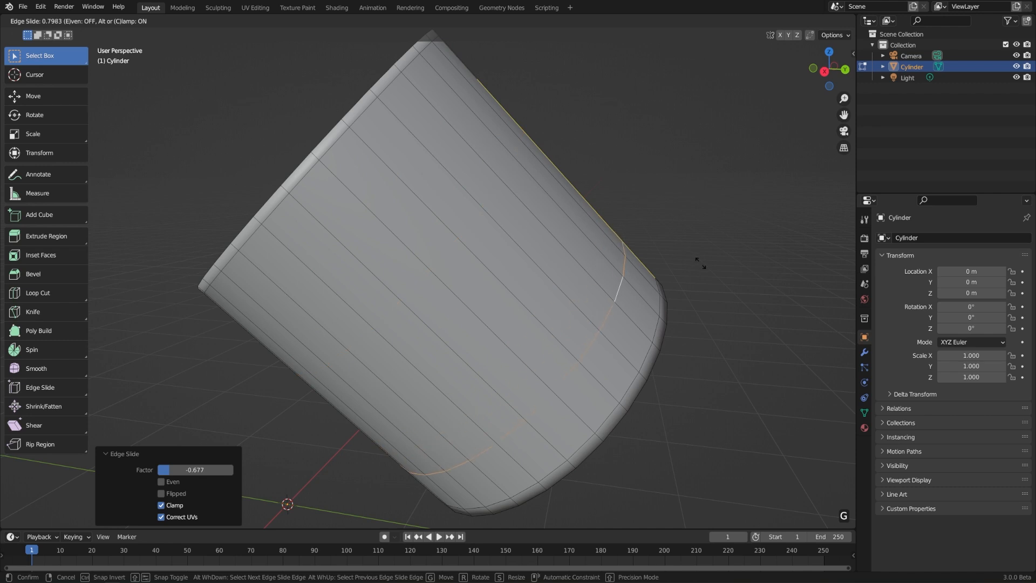
{"action": "left_click", "coordinate": [723, 264]}
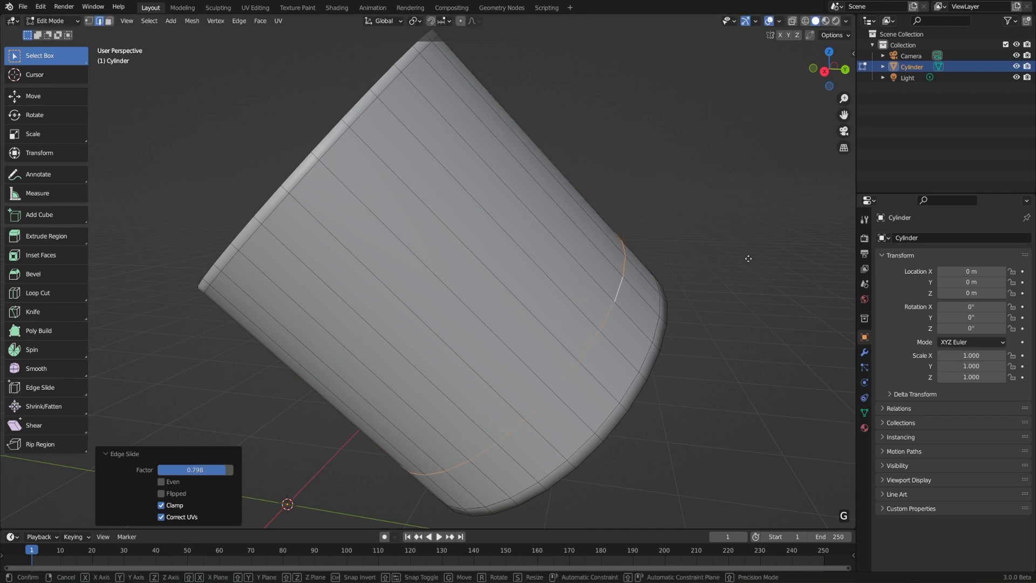
{"action": "key", "text": "g"}
{"action": "key", "text": "g"}
{"action": "left_click", "coordinate": [666, 184]}
{"action": "key", "text": "g"}
{"action": "key", "text": "g"}
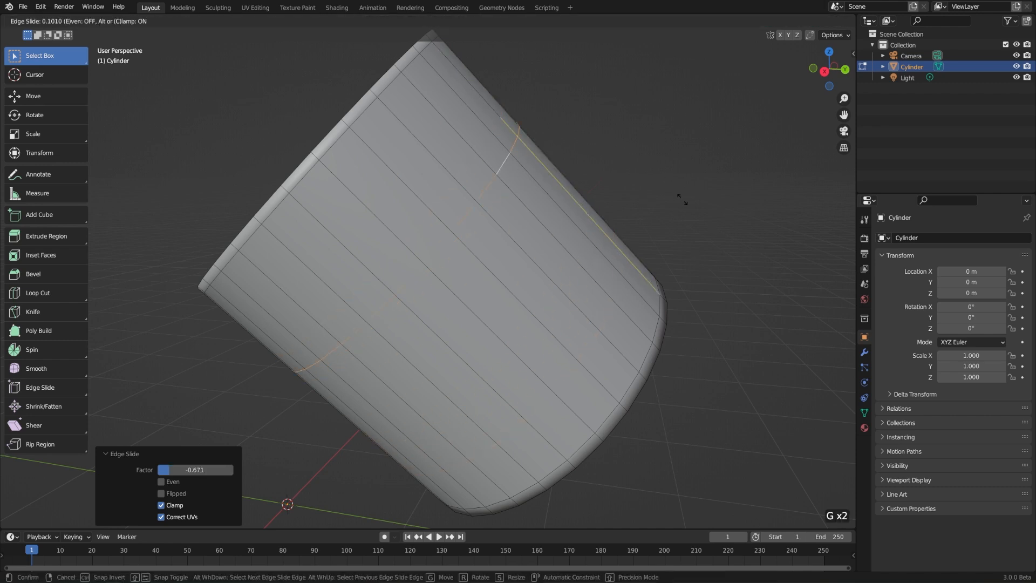
{"action": "left_click", "coordinate": [742, 264]}
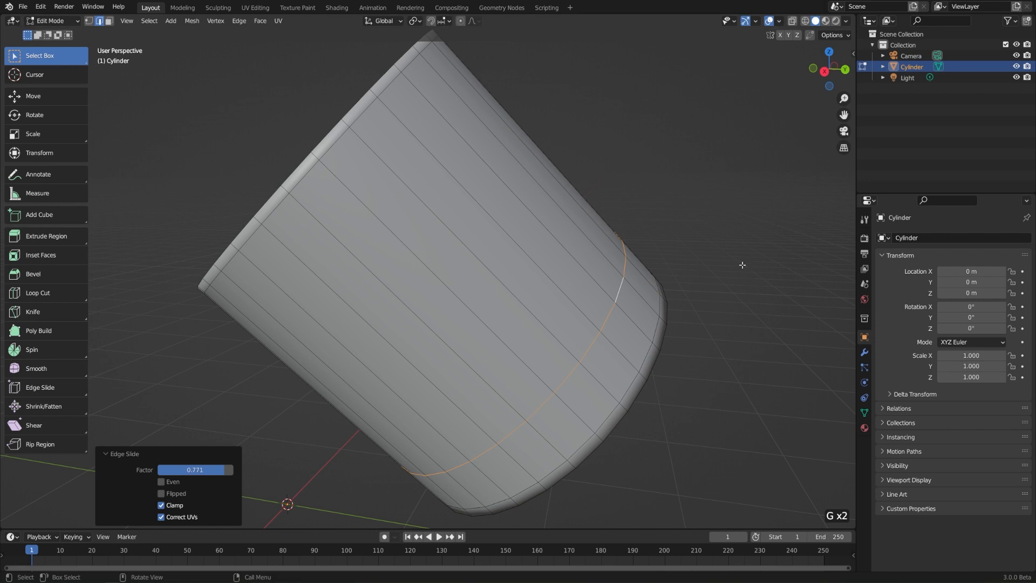
Select the supporting loop just below the upper rim and edge-slide it down the side with a factor of about 0.158
{"action": "double_click", "coordinate": [393, 85]}
{"action": "left_click", "coordinate": [393, 85], "text": "alt"}
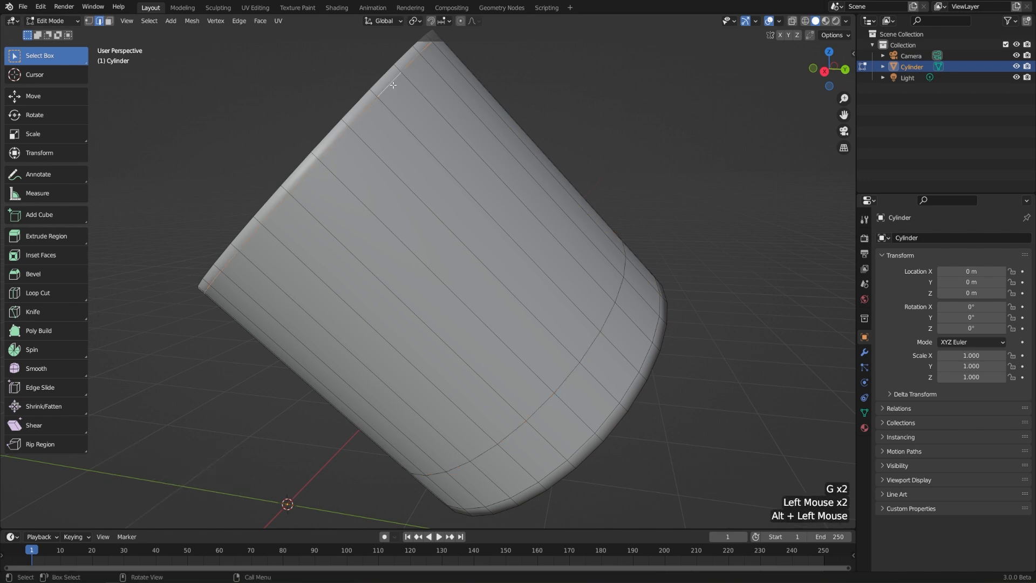
{"action": "middle_click_drag", "start_coordinate": [473, 144], "coordinate": [486, 146]}
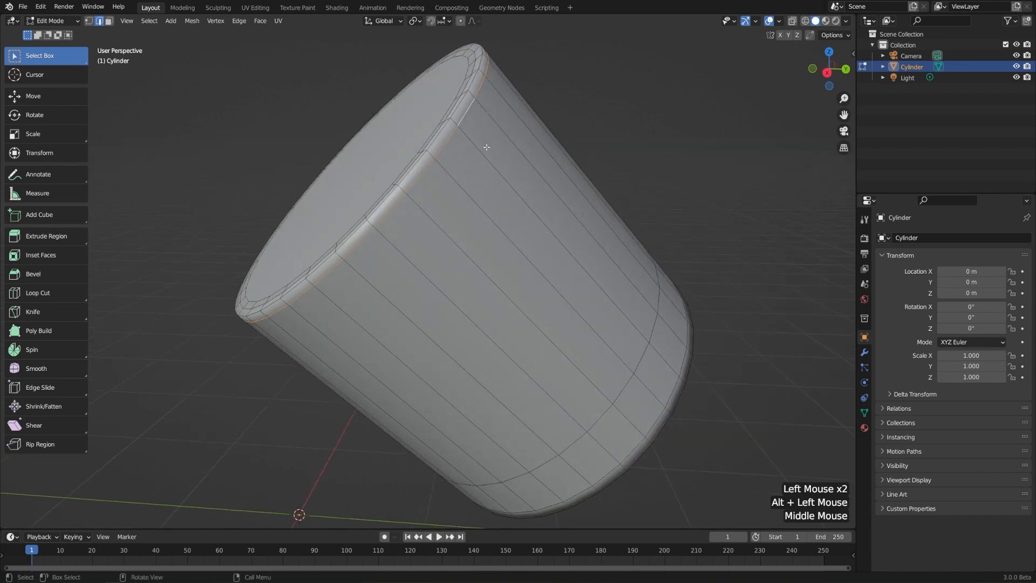
{"action": "key", "text": "g"}
{"action": "key", "text": "g"}
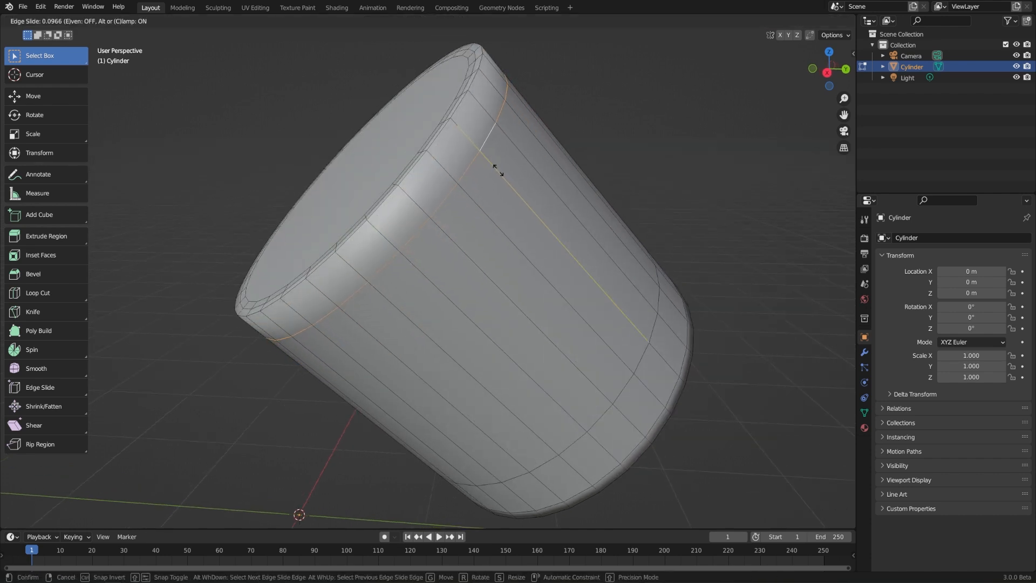
{"action": "left_click", "coordinate": [497, 173]}
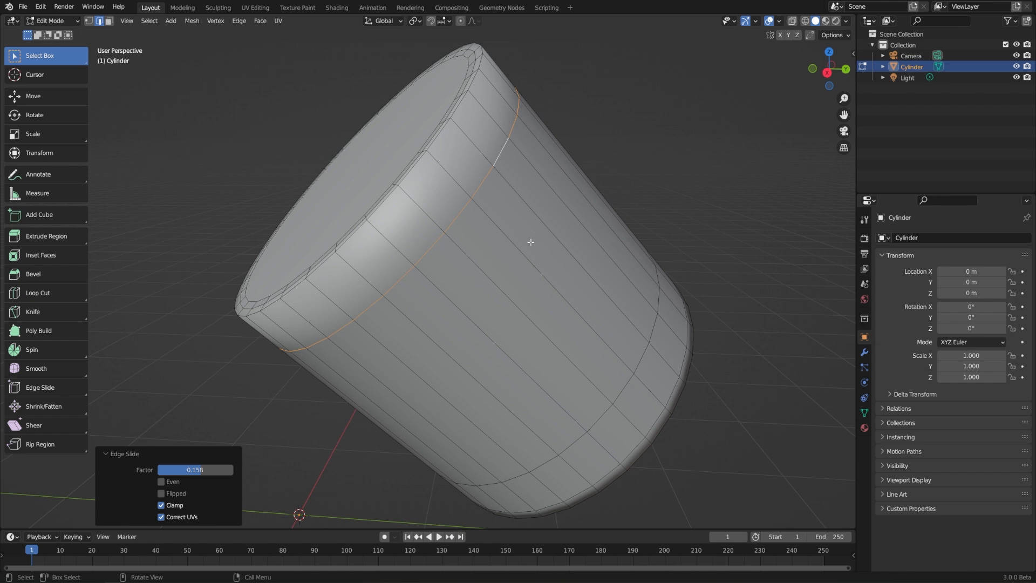
Bevel the slid loop below the upper rim with 2 segments and a width of about 0.08 m
{"action": "middle_click_drag", "start_coordinate": [530, 242], "coordinate": [642, 195], "text": "shift"}
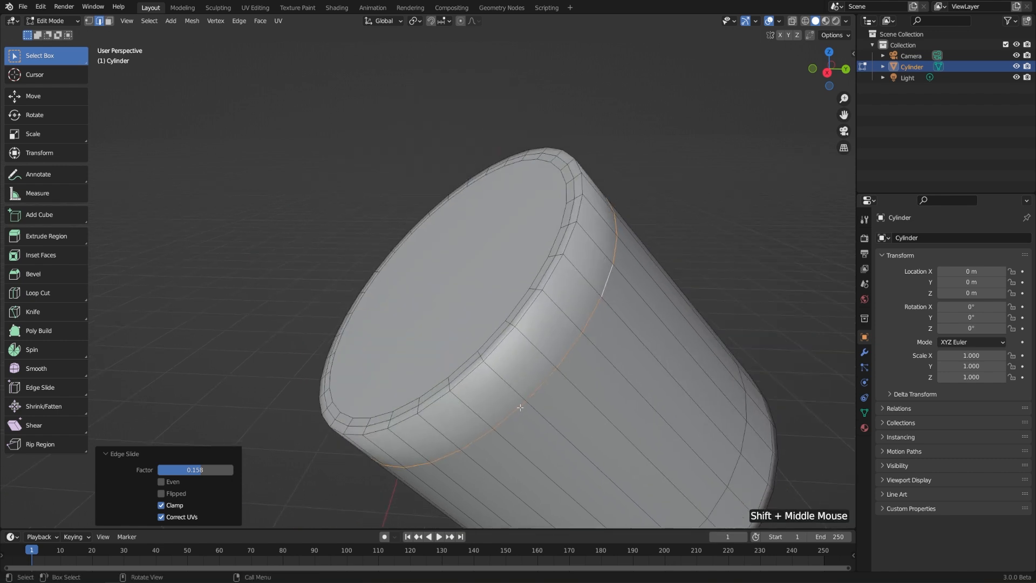
{"action": "middle_click_drag", "start_coordinate": [519, 408], "coordinate": [647, 244]}
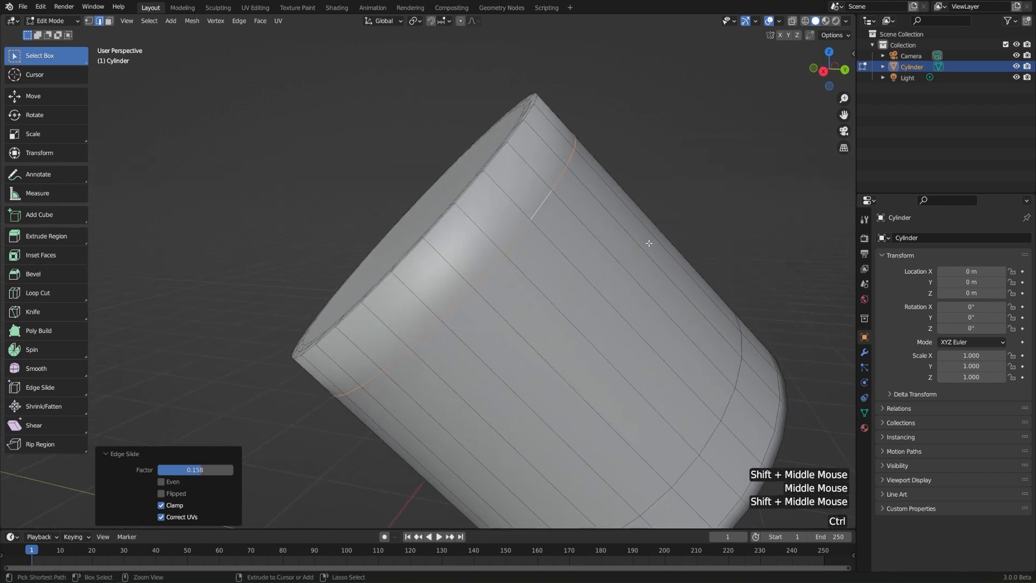
{"action": "key", "text": "ctrl+b"}
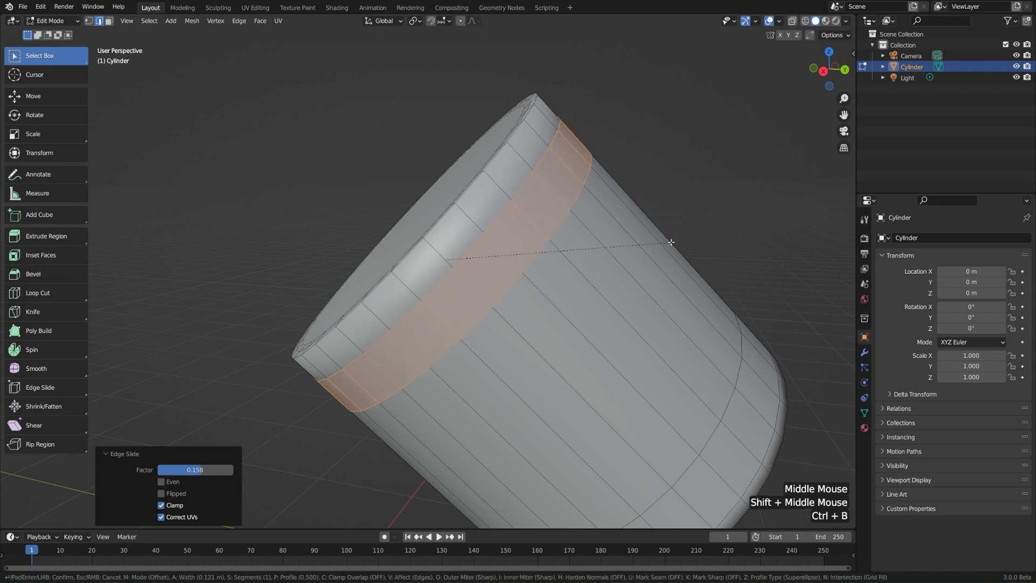
{"action": "scroll", "coordinate": [658, 244], "scroll_direction": "up", "scroll_amount": 1}
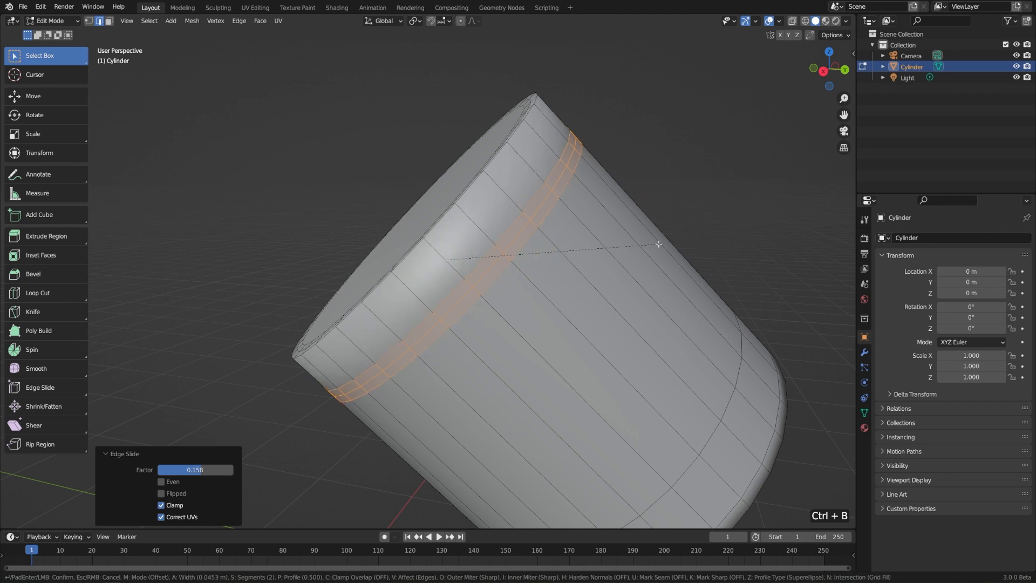
{"action": "left_click", "coordinate": [715, 185]}
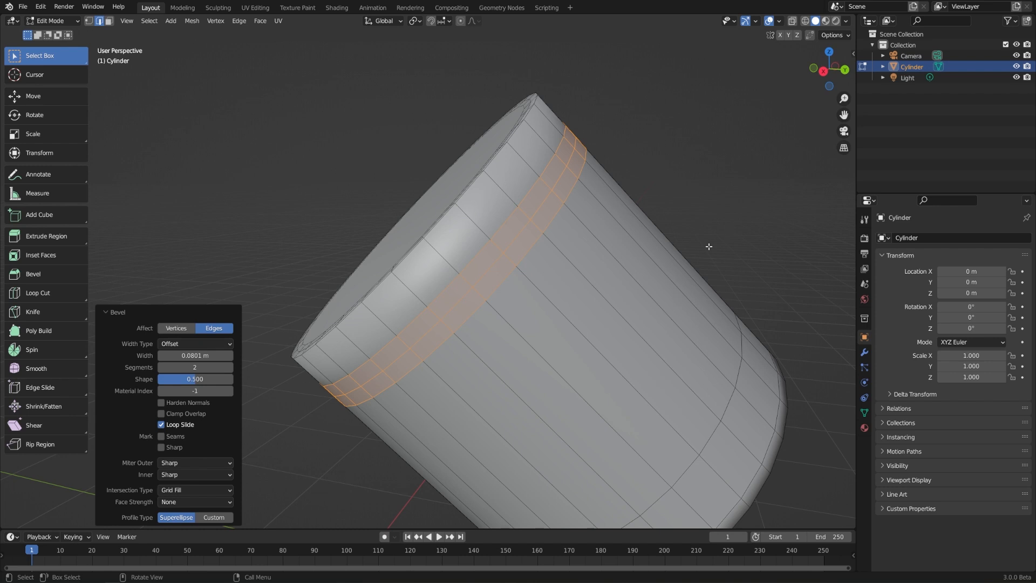
Try to slide the whole bevelled band along the cylinder's surface
{"action": "key", "text": "g"}
{"action": "key", "text": "g"}
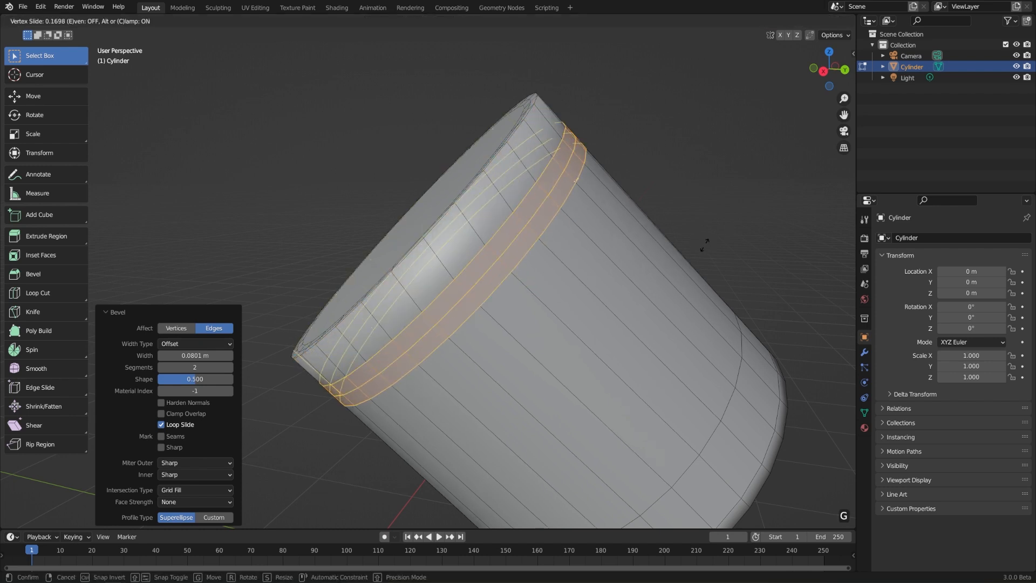
{"action": "left_click", "coordinate": [698, 252]}
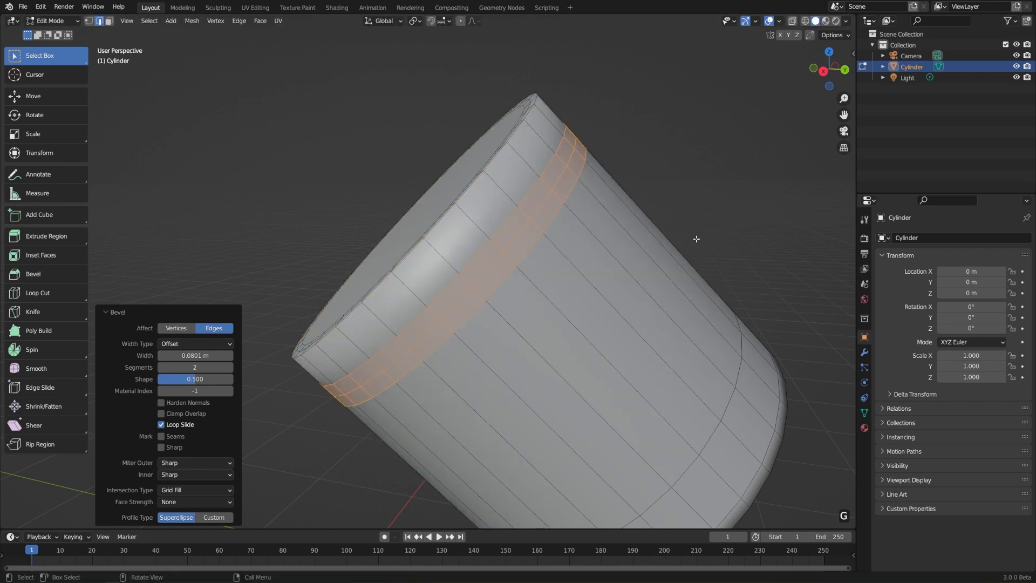
Select only the band's uppermost edge loop and edge-slide it up close to the upper rim
{"action": "left_click", "coordinate": [532, 191], "text": "alt"}
{"action": "key", "text": "g"}
{"action": "key", "text": "g"}
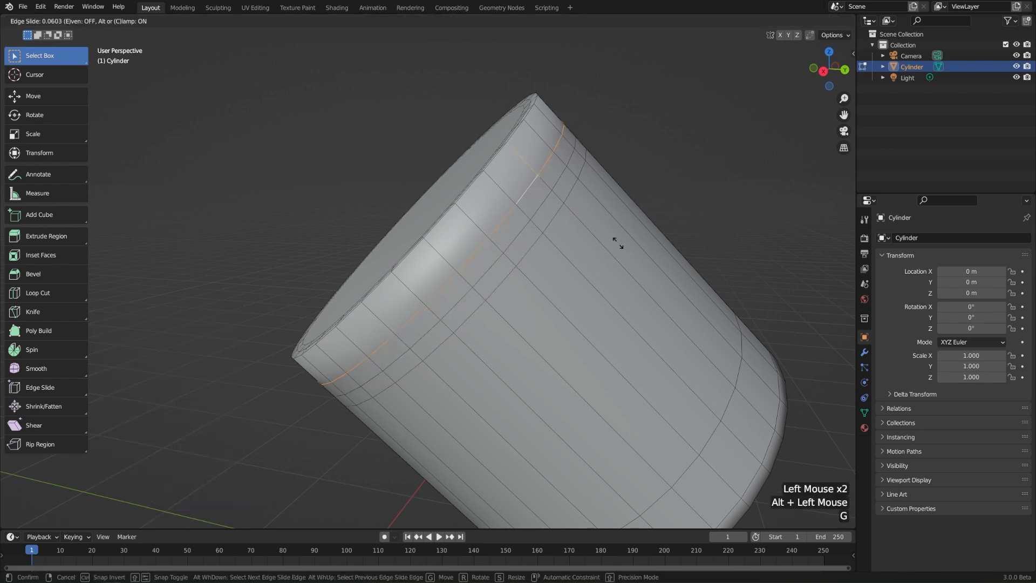
{"action": "left_click", "coordinate": [603, 235]}
Select the band's middle edge loop and edge-slide it up toward the upper rim
{"action": "left_click", "coordinate": [545, 207], "text": "alt"}
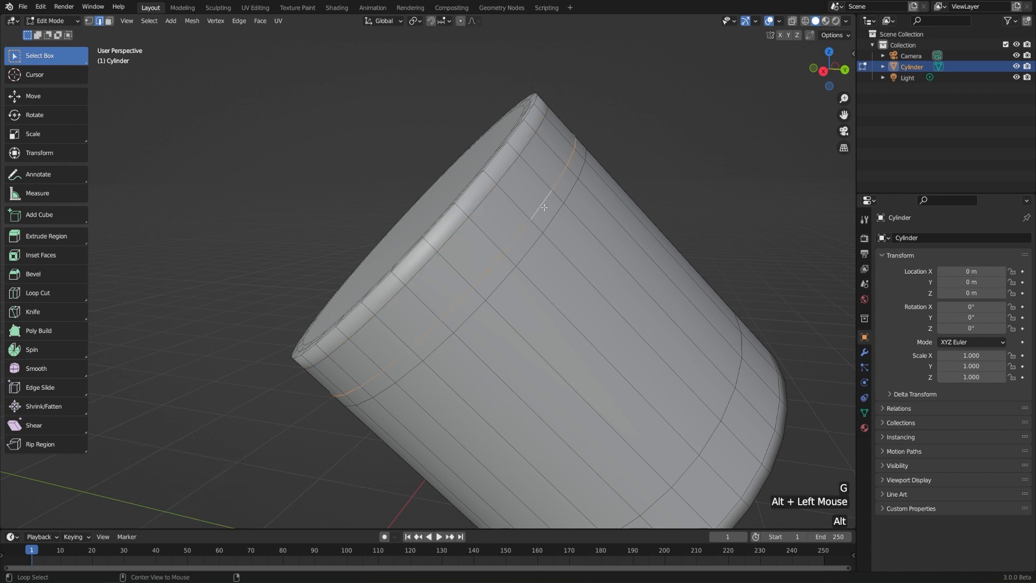
{"action": "left_click", "coordinate": [545, 208], "text": "alt"}
{"action": "key", "text": "g"}
{"action": "key", "text": "g"}
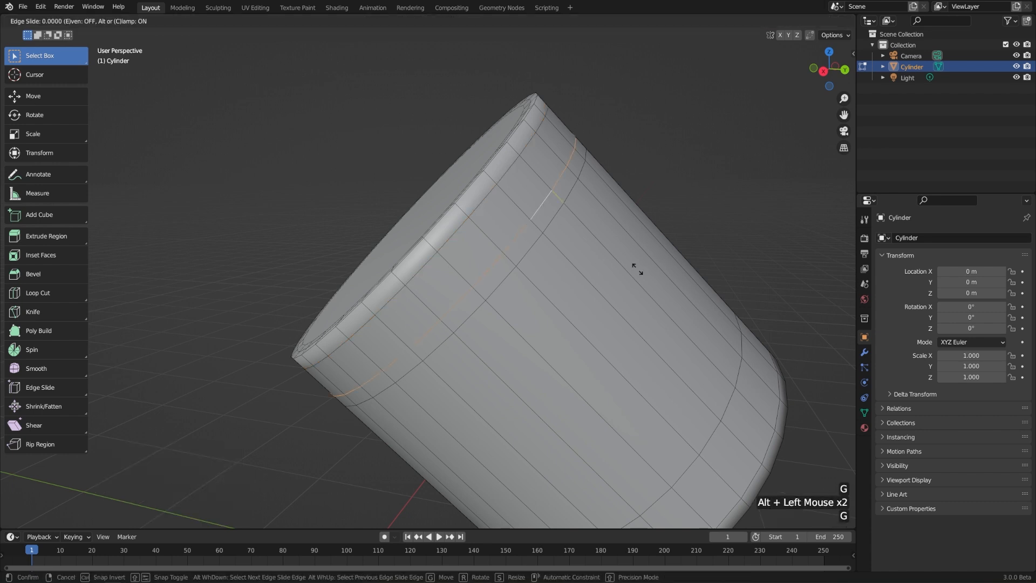
{"action": "left_click", "coordinate": [616, 257]}
Edge-slide the band's lowest loop toward the upper rim with a factor of about -0.611, and return to Object Mode
{"action": "left_click", "coordinate": [556, 213], "text": "alt"}
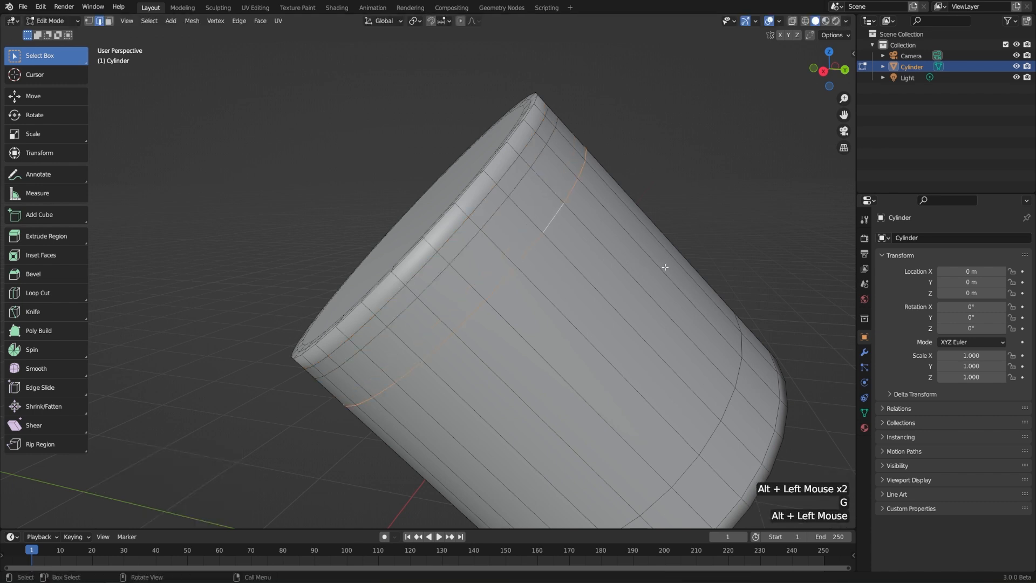
{"action": "key", "text": "g"}
{"action": "key", "text": "g"}
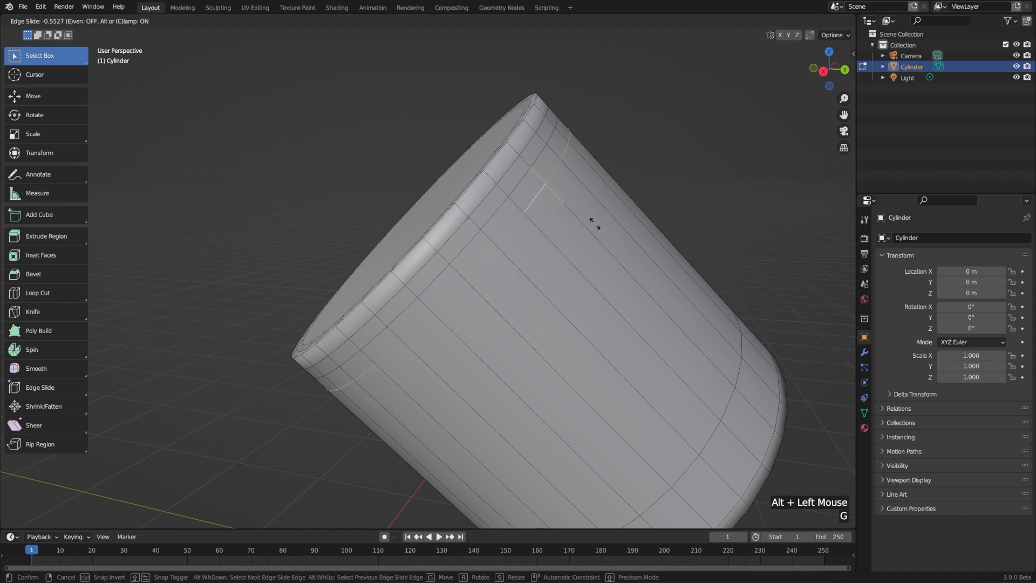
{"action": "left_click", "coordinate": [648, 232]}
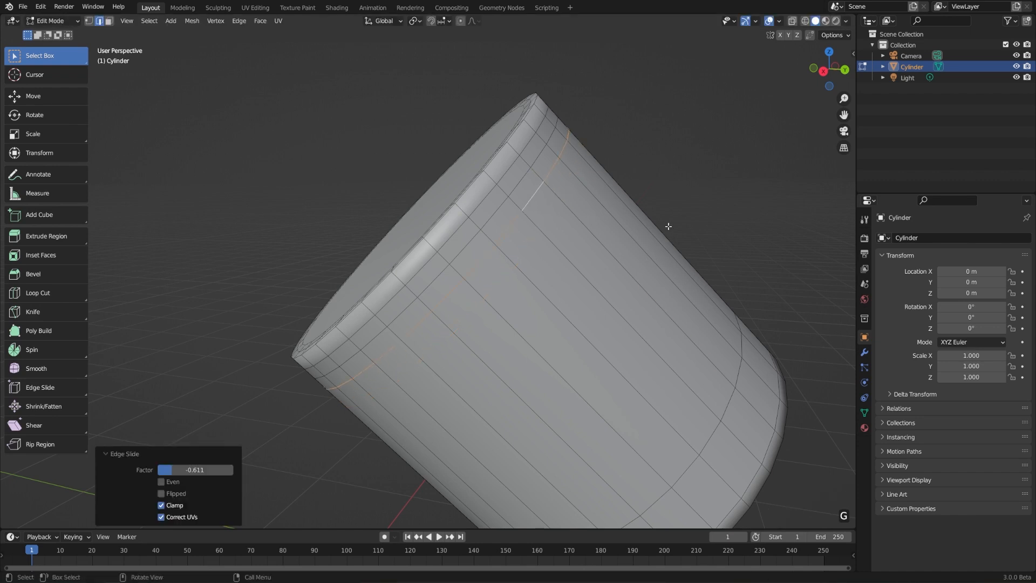
{"action": "scroll", "coordinate": [668, 226], "scroll_direction": "down", "scroll_amount": 2}
{"action": "key", "text": "Tab"}
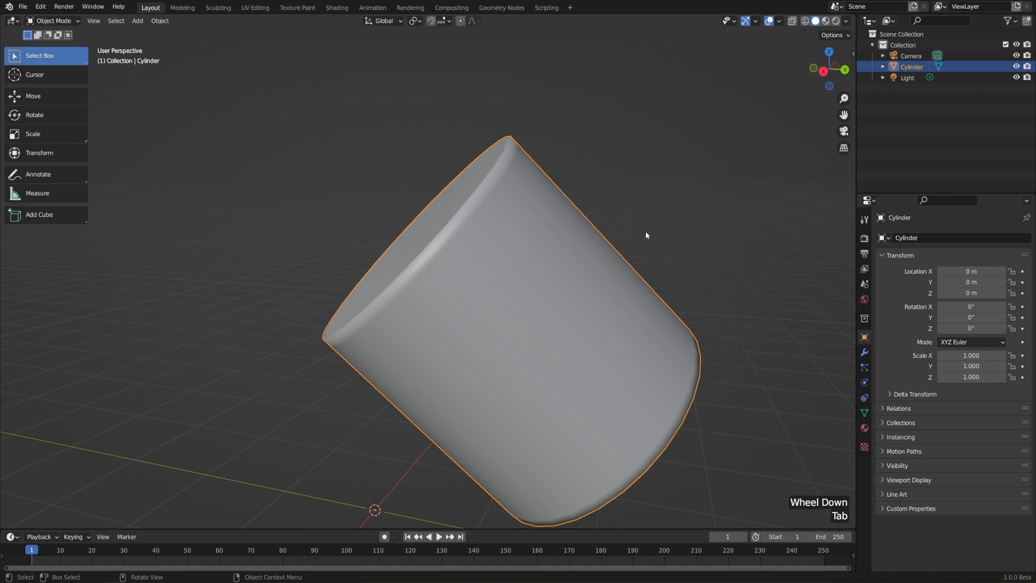